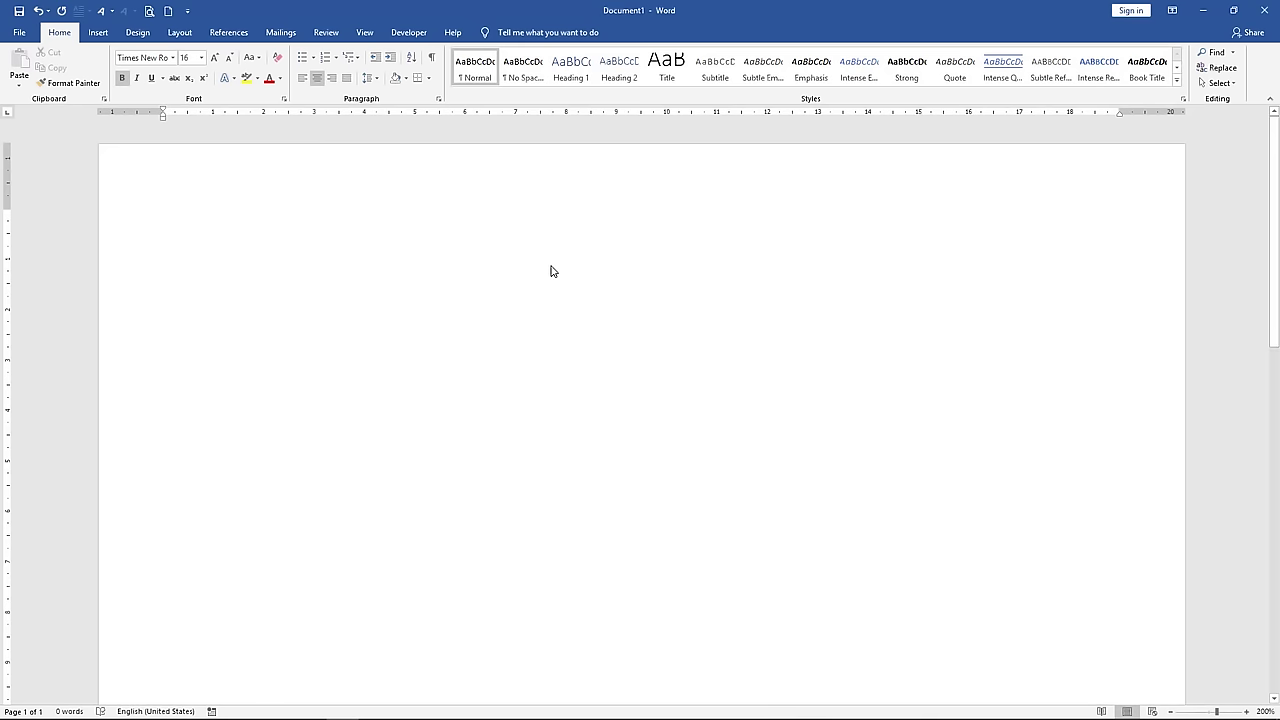
- Type the bold centred title 'Organizational Chart of Company' and start a new line below it
type("Or")
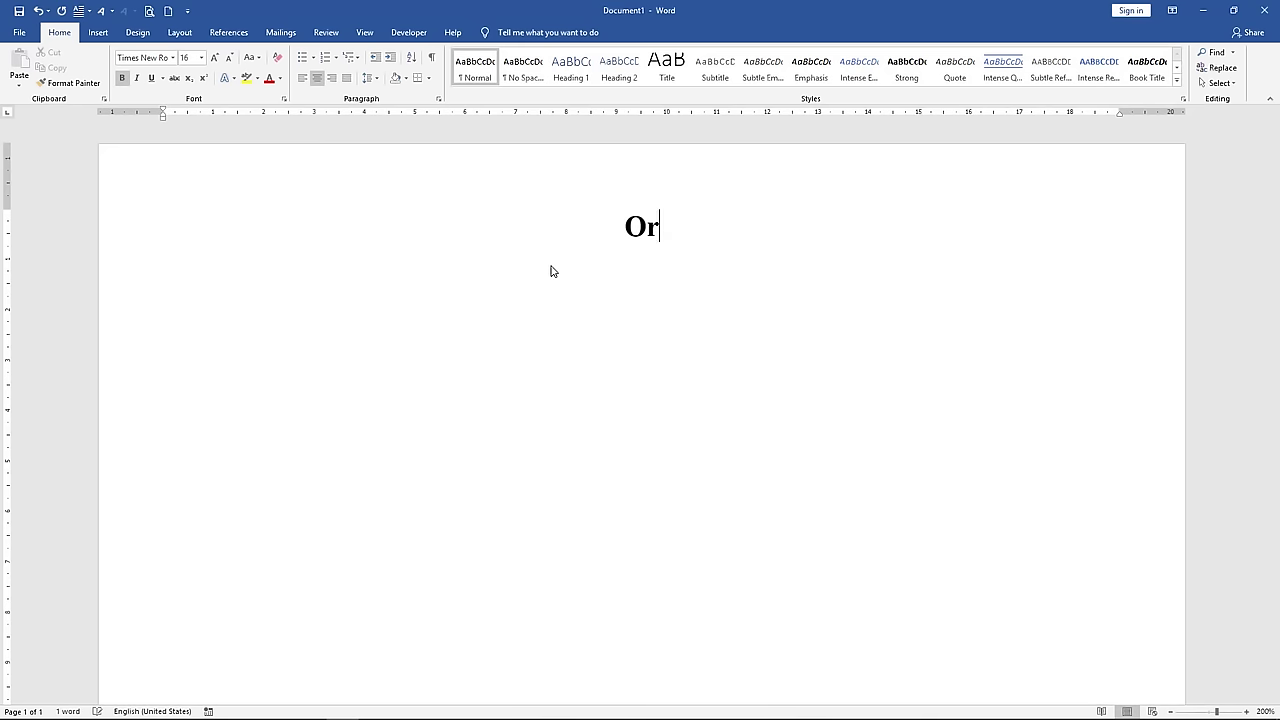
type("ganizational ")
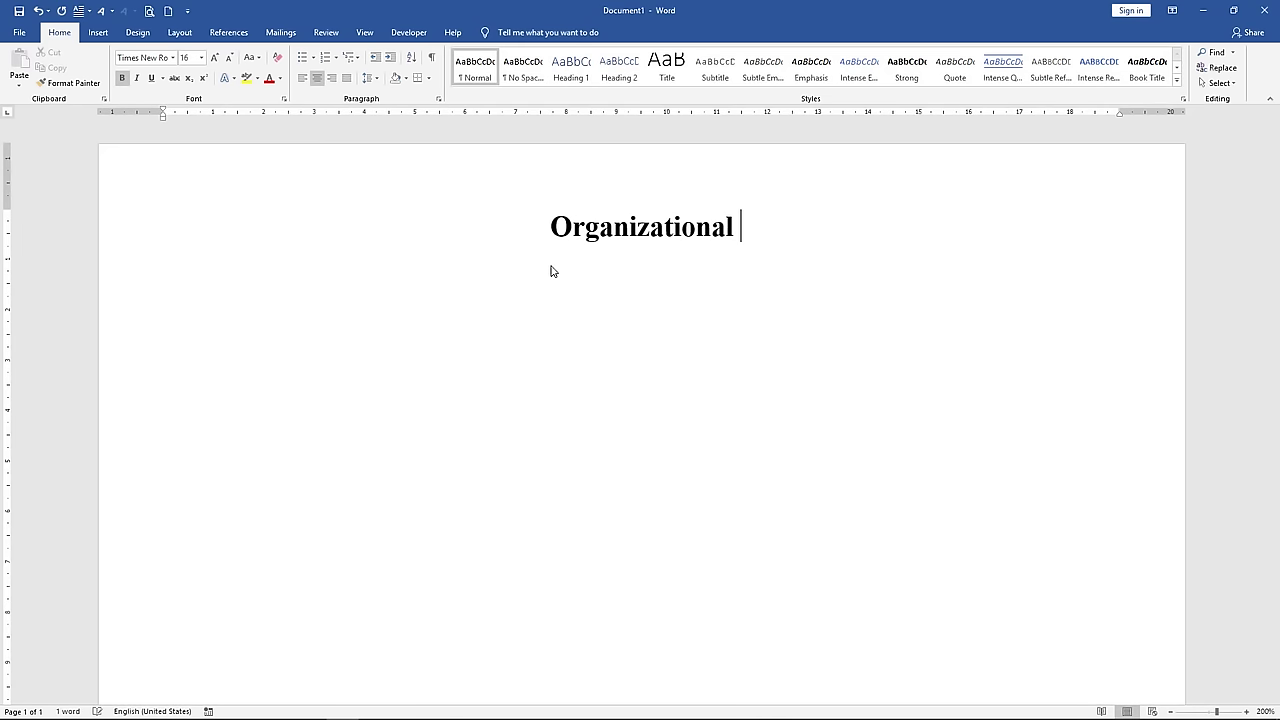
type("Chart of Compan")
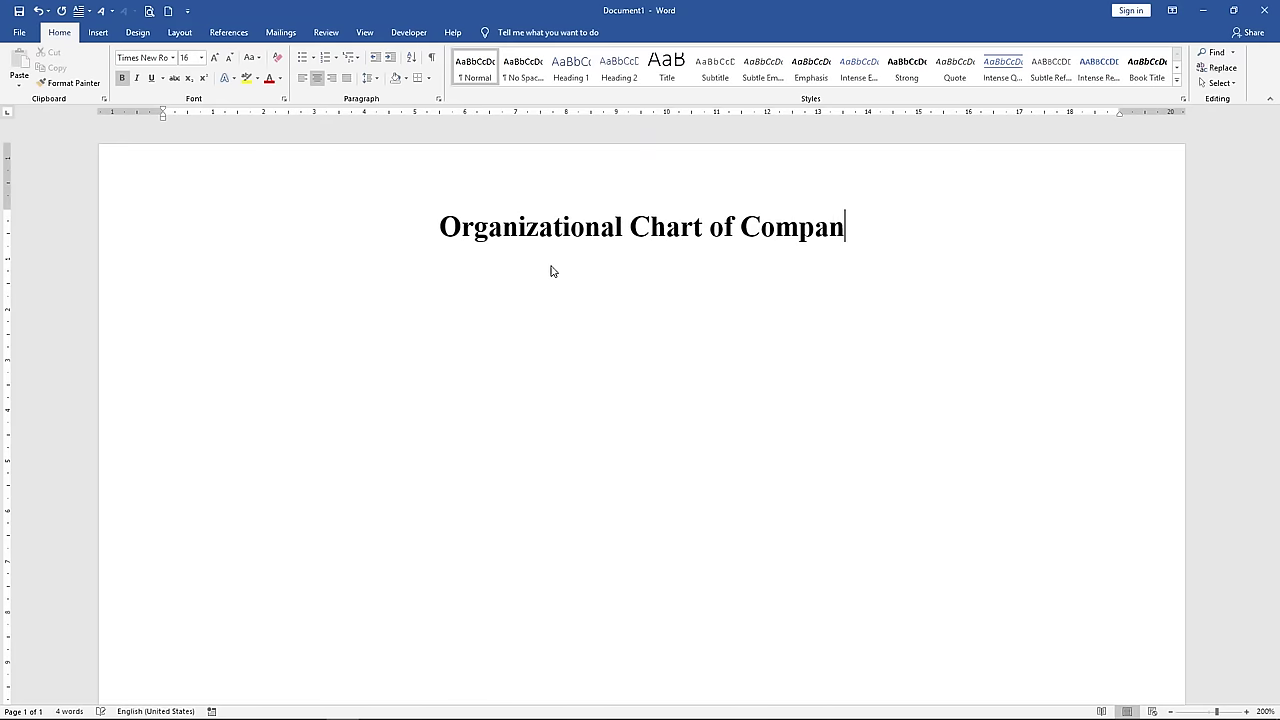
type("y")
key("Return")
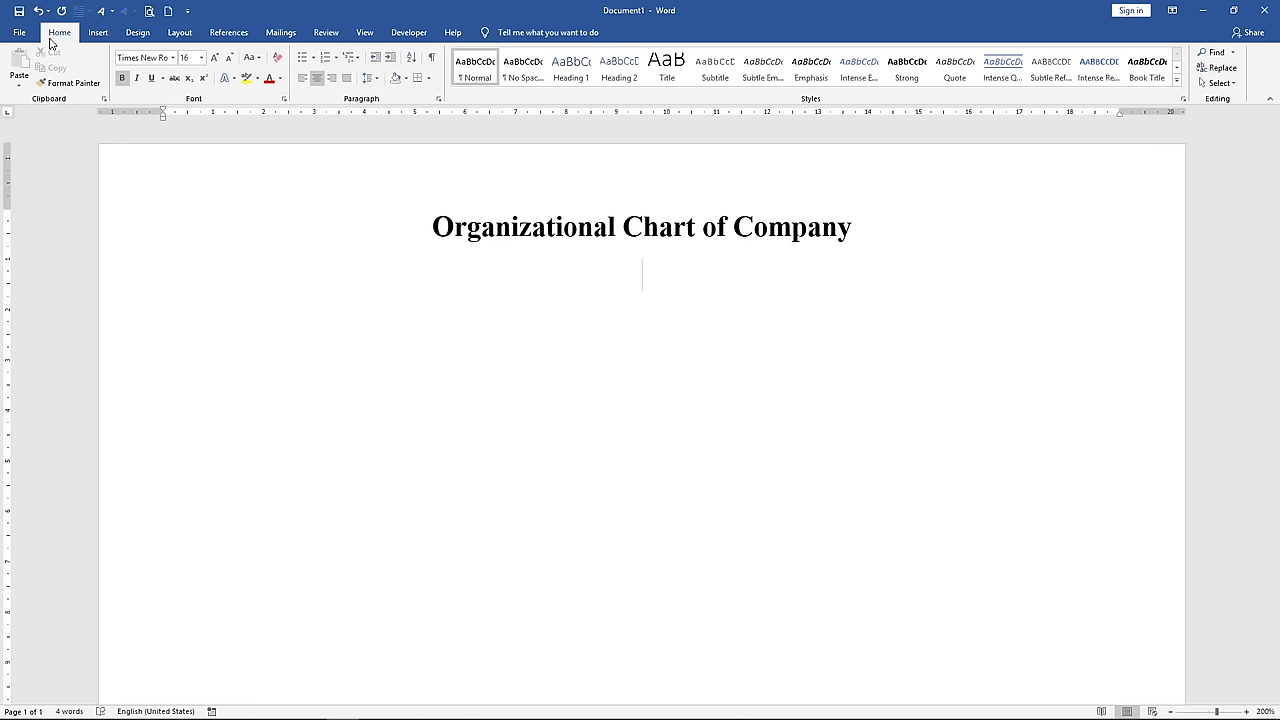
- Browse the SmartArt categories, then insert the Hierarchy Organization Chart below the title
left_click(97, 32)
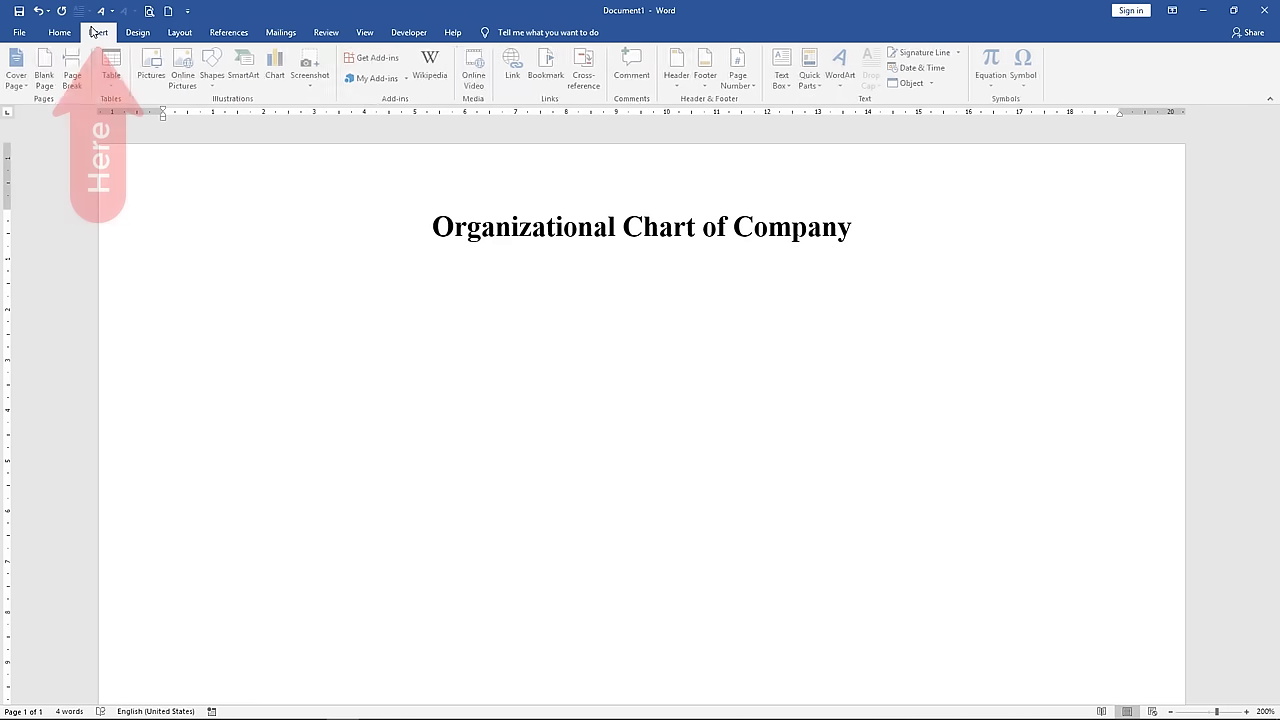
left_click(241, 81)
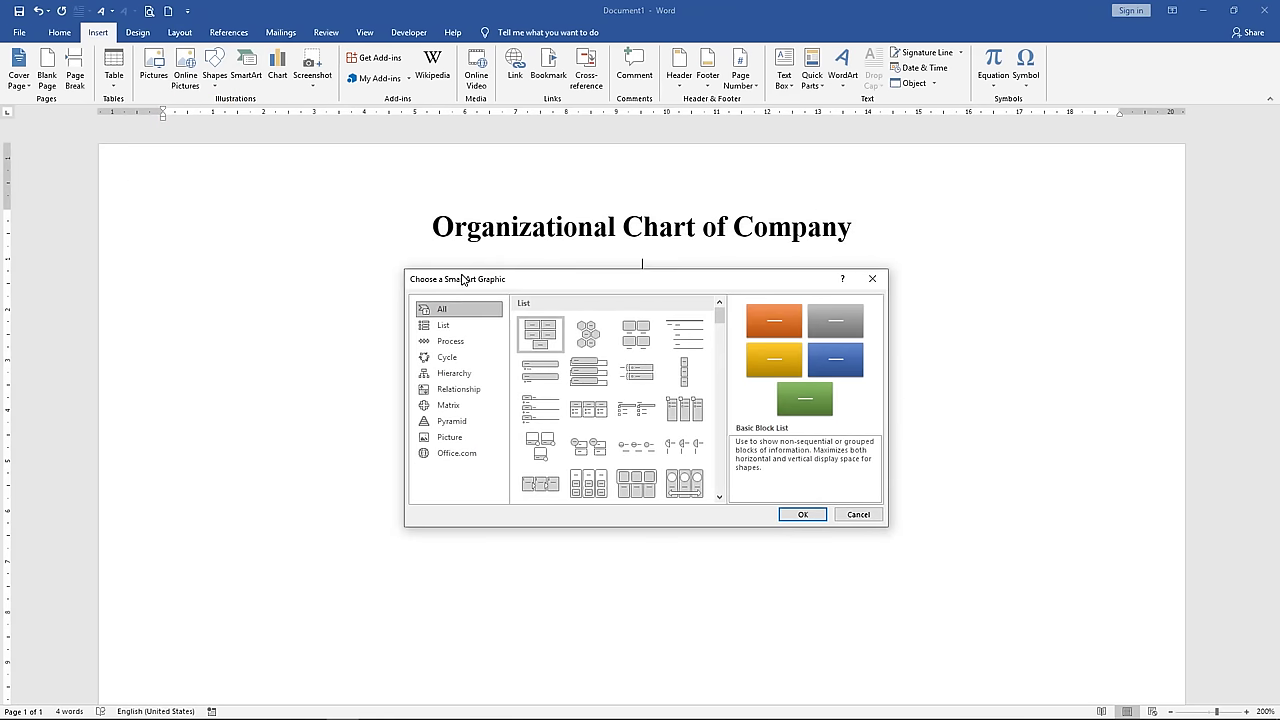
left_click(445, 325)
left_click(448, 343)
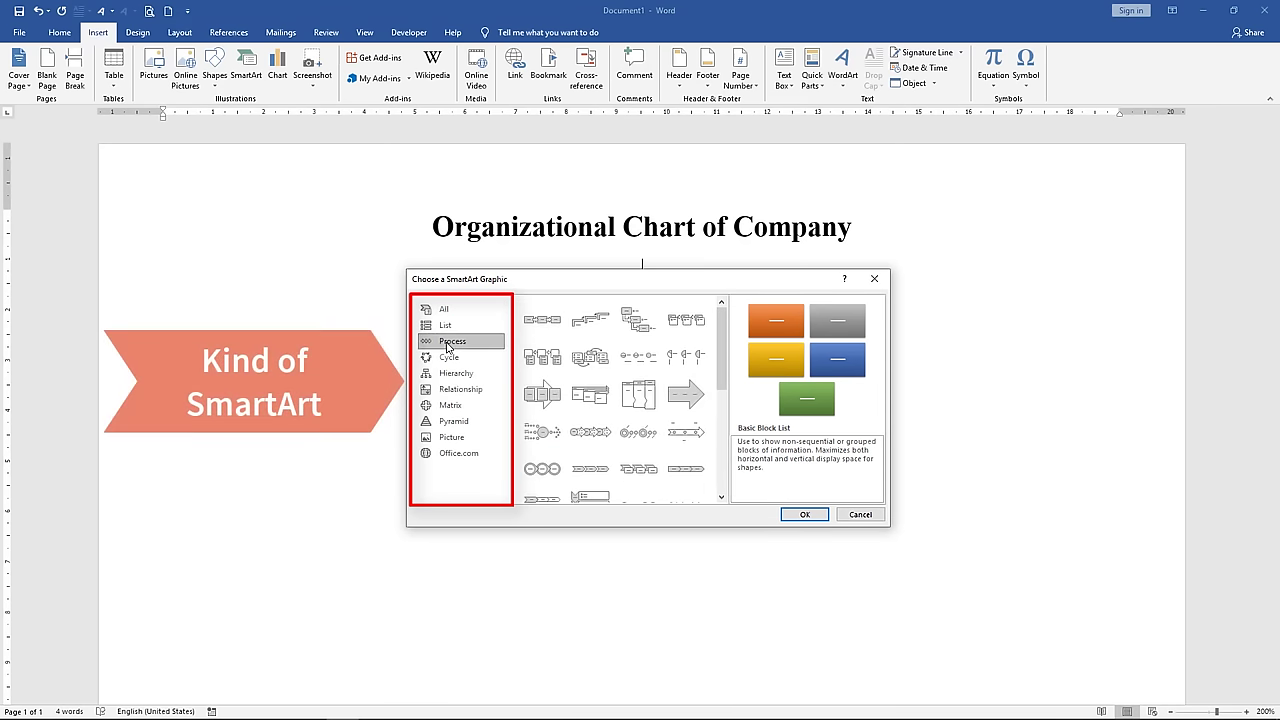
left_click(448, 358)
left_click(447, 374)
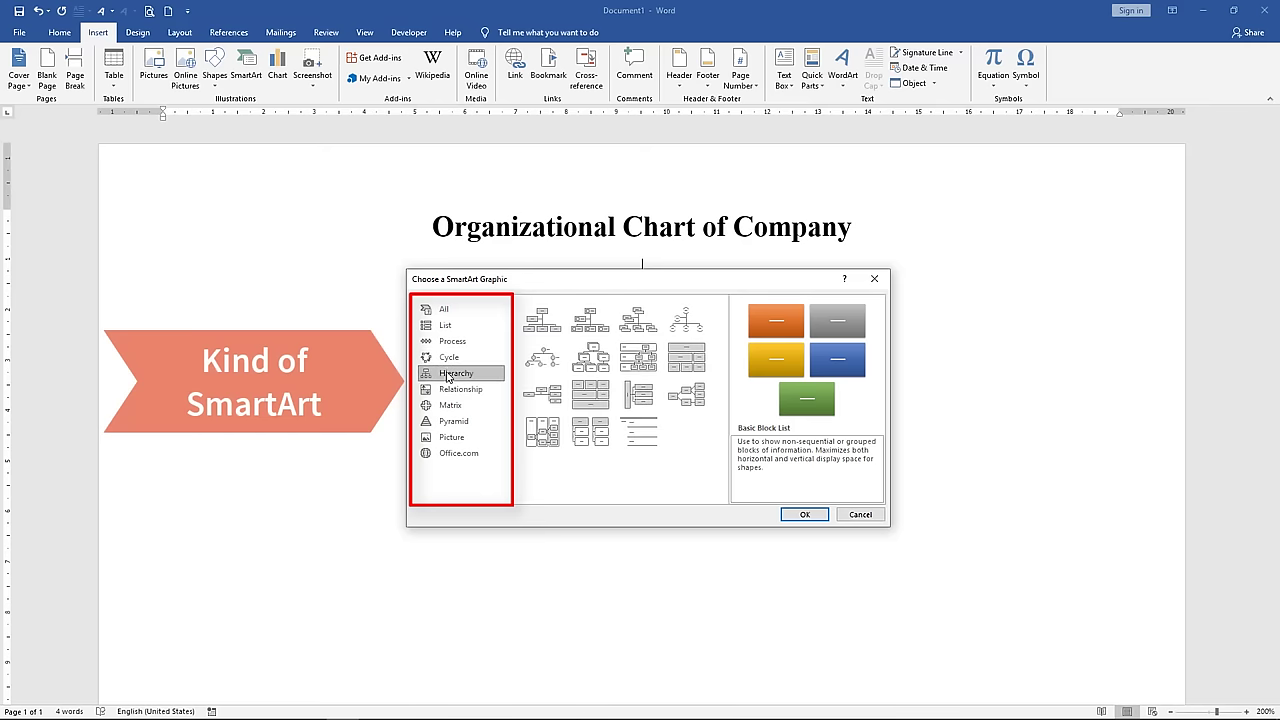
left_click(447, 390)
left_click(445, 407)
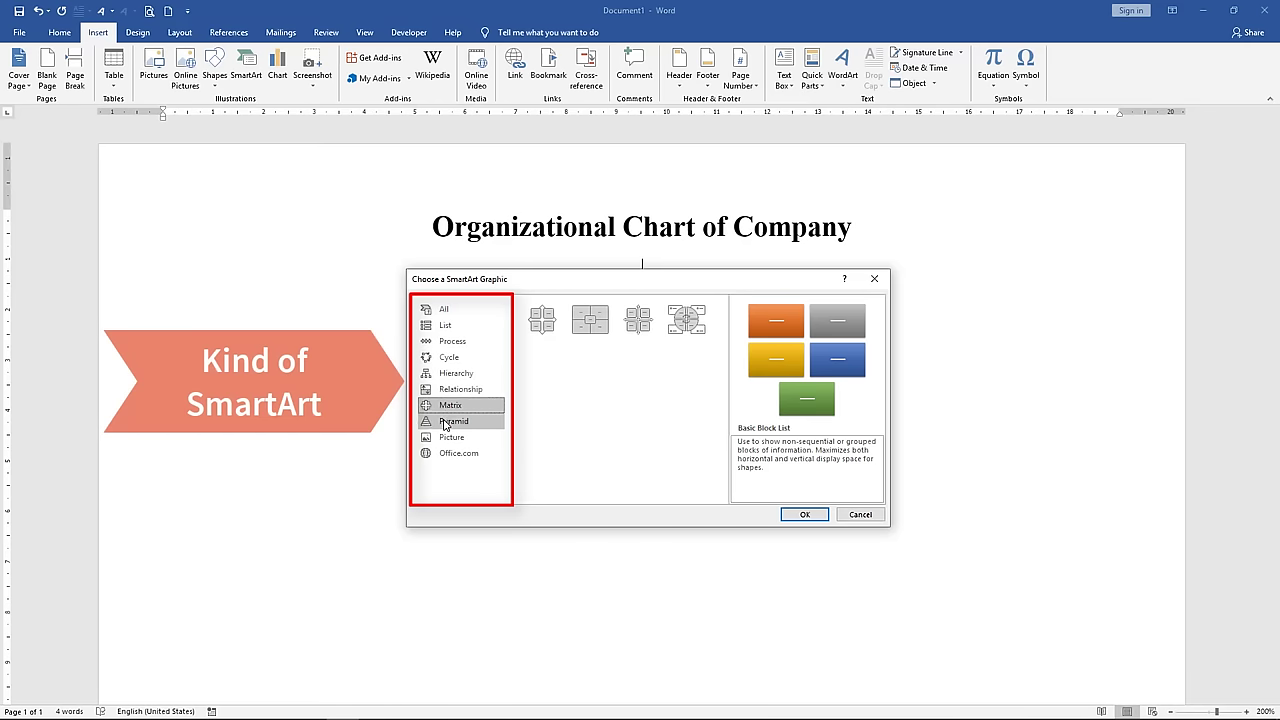
left_click(446, 422)
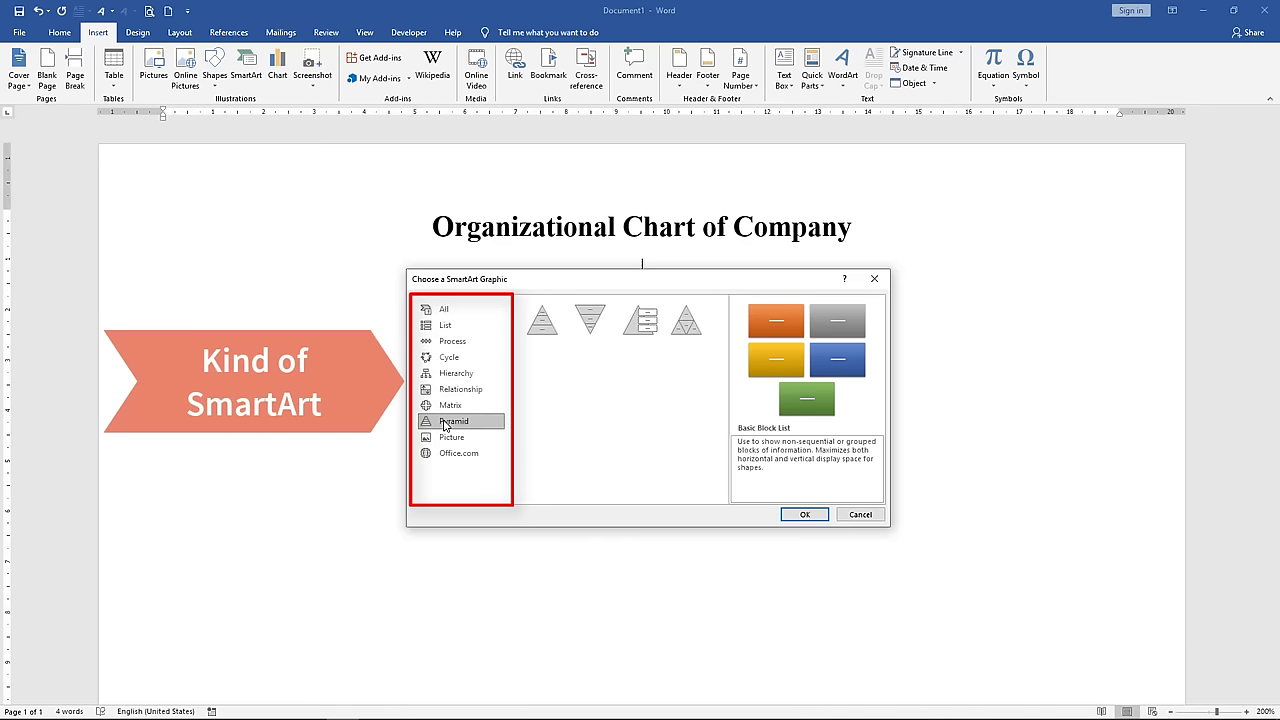
left_click(460, 376)
left_click(527, 333)
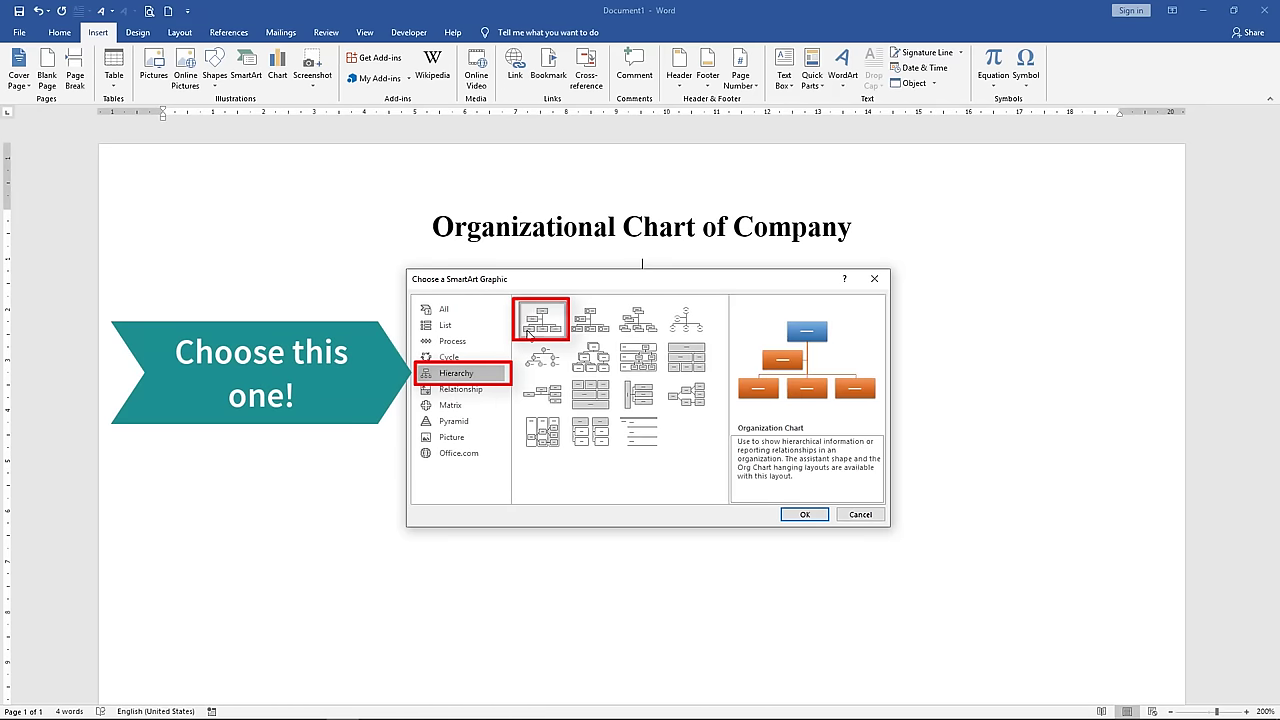
left_click(804, 514)
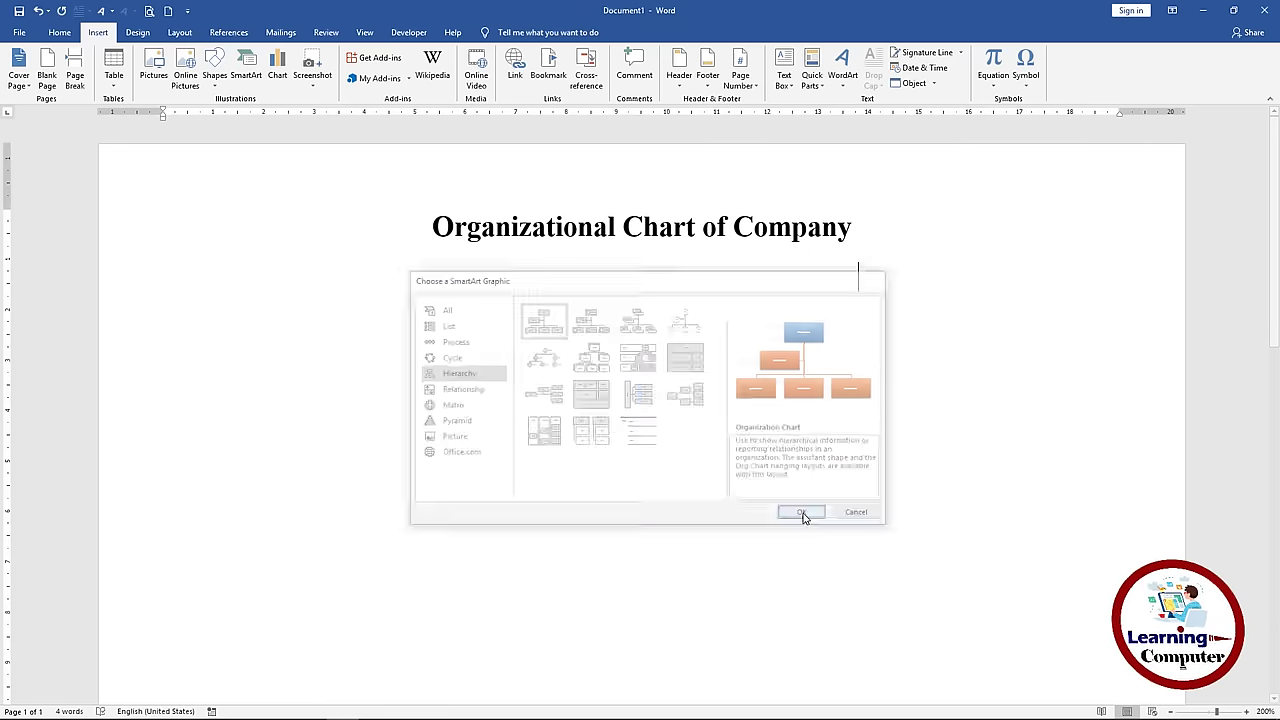
- Delete the assistant box on the left of the new org chart
scroll(667, 410, "down", 1)
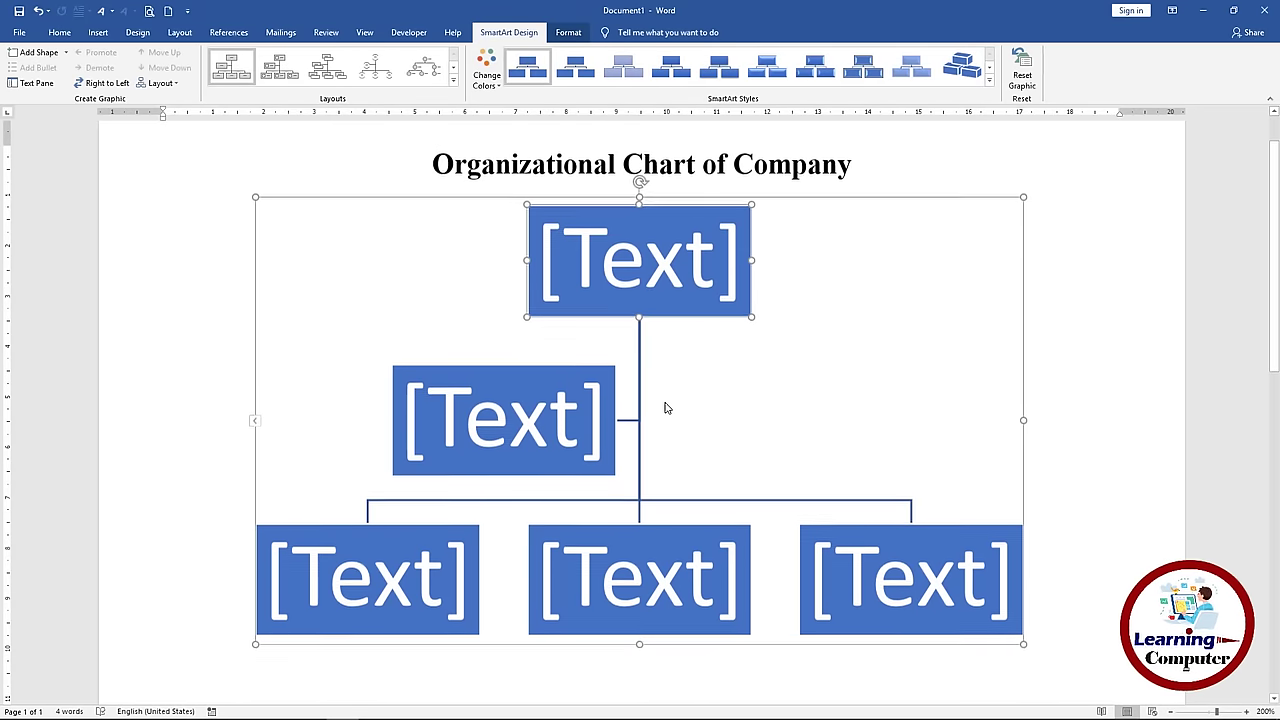
left_click(388, 353)
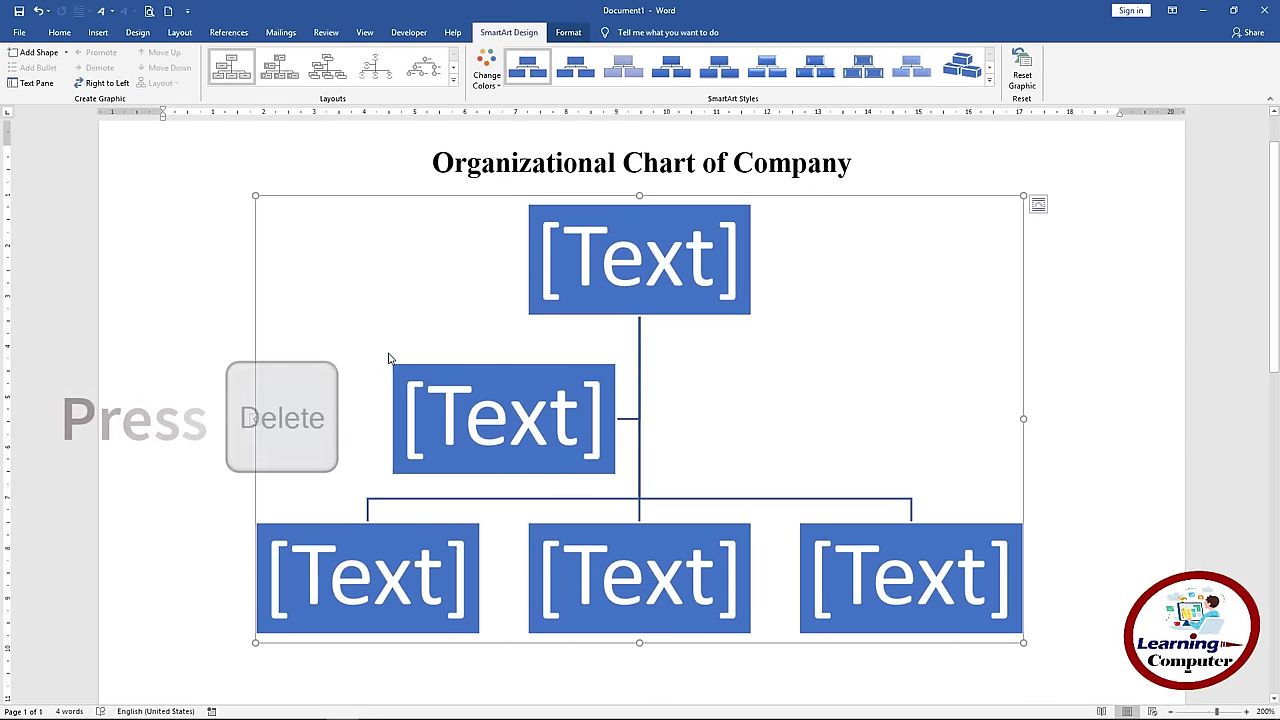
left_click(428, 365)
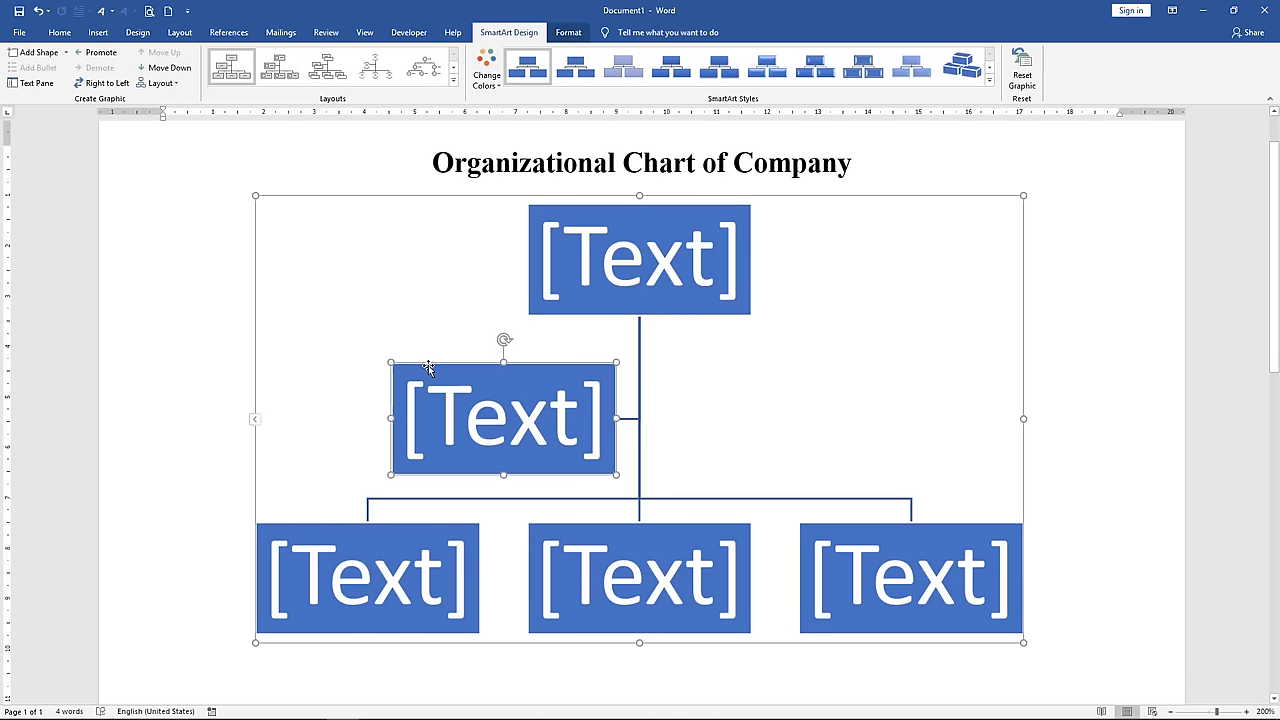
key("Delete")
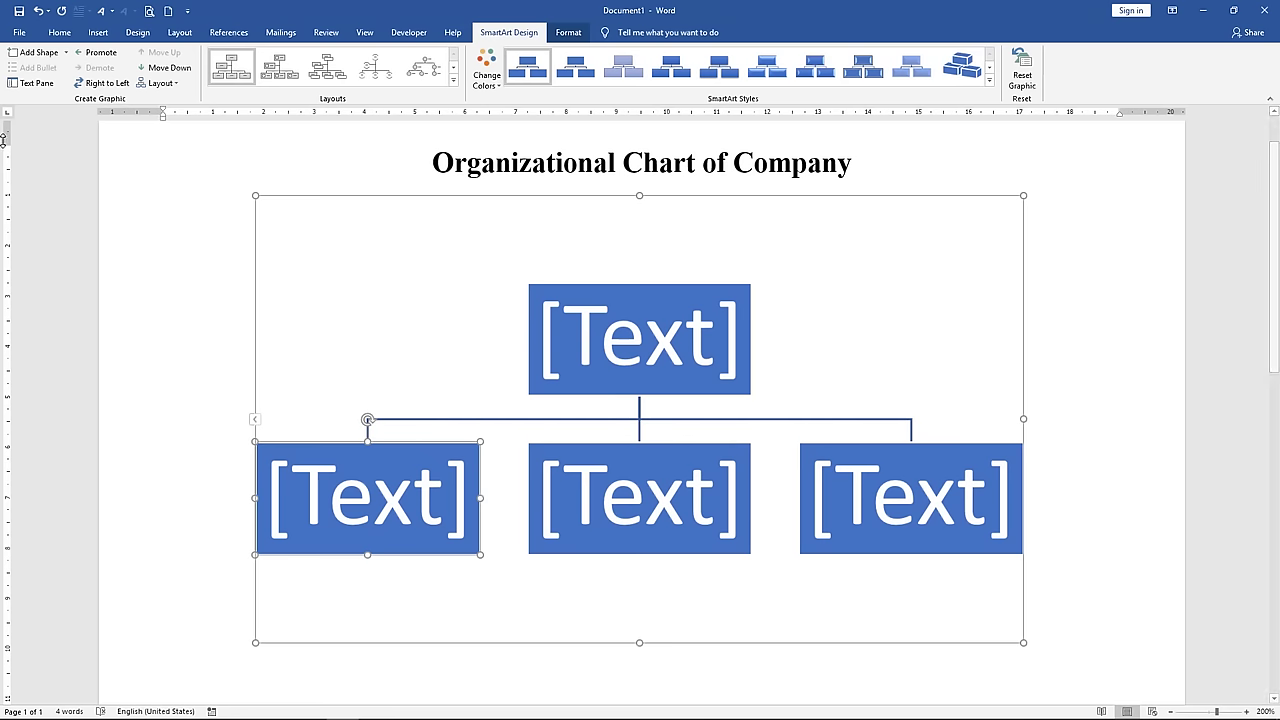
- Add three blank boxes after the existing second-level boxes with Add Shape After
left_click(68, 53)
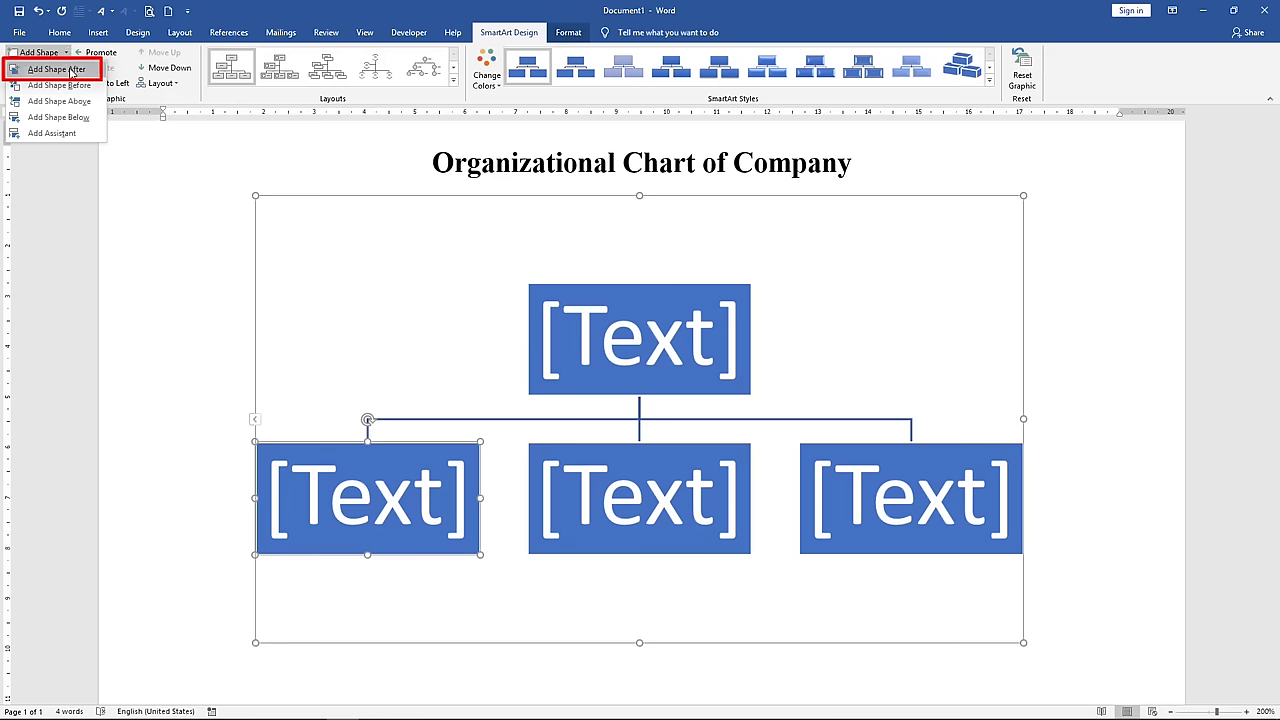
left_click(71, 70)
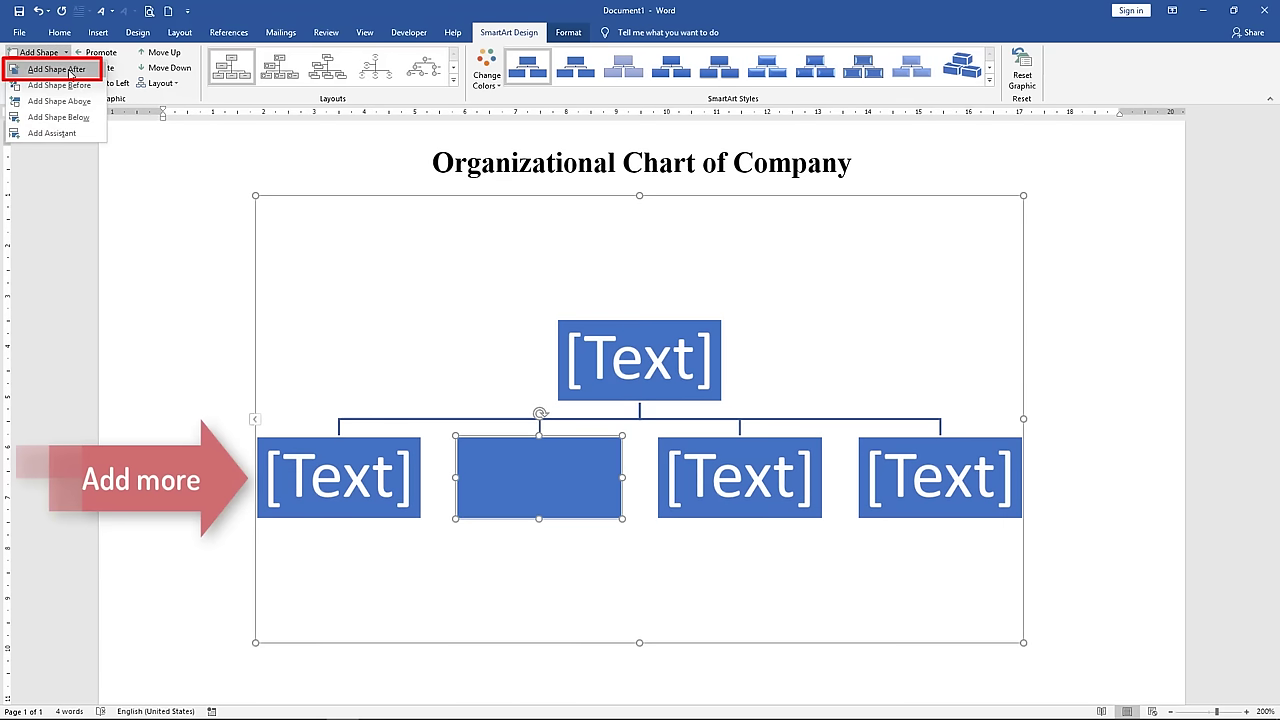
left_click(71, 70)
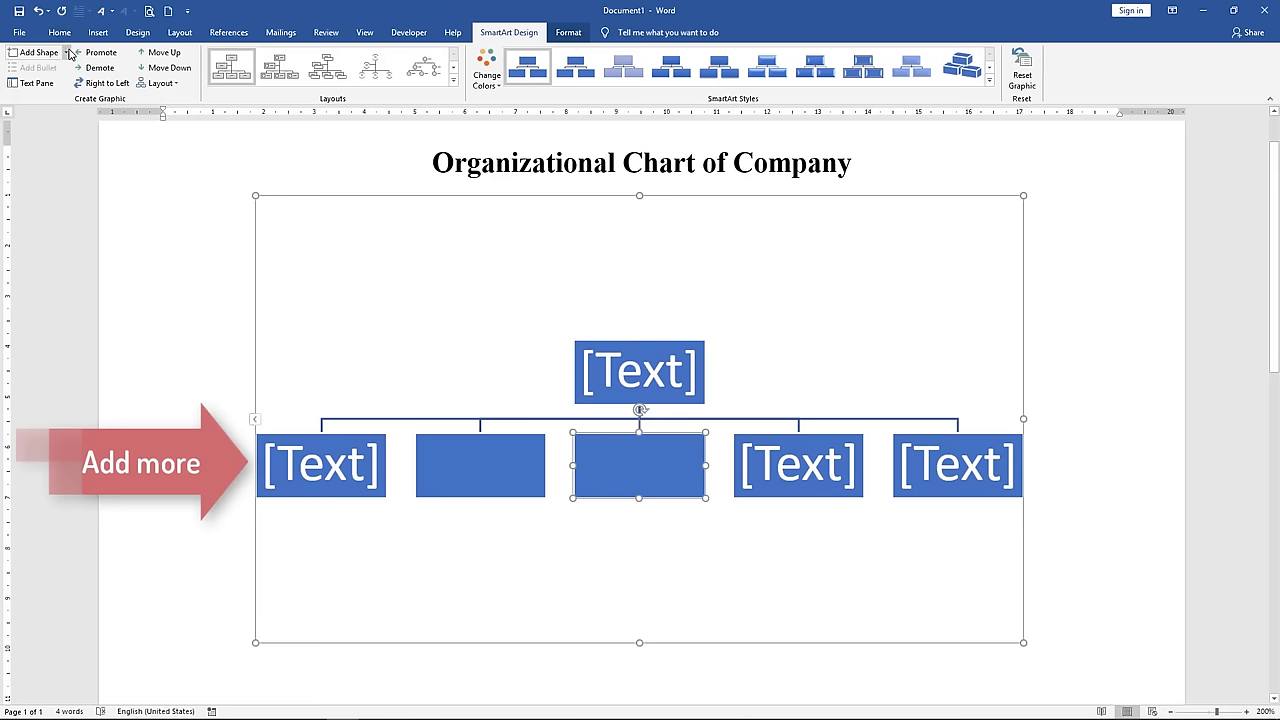
left_click(67, 52)
left_click(71, 70)
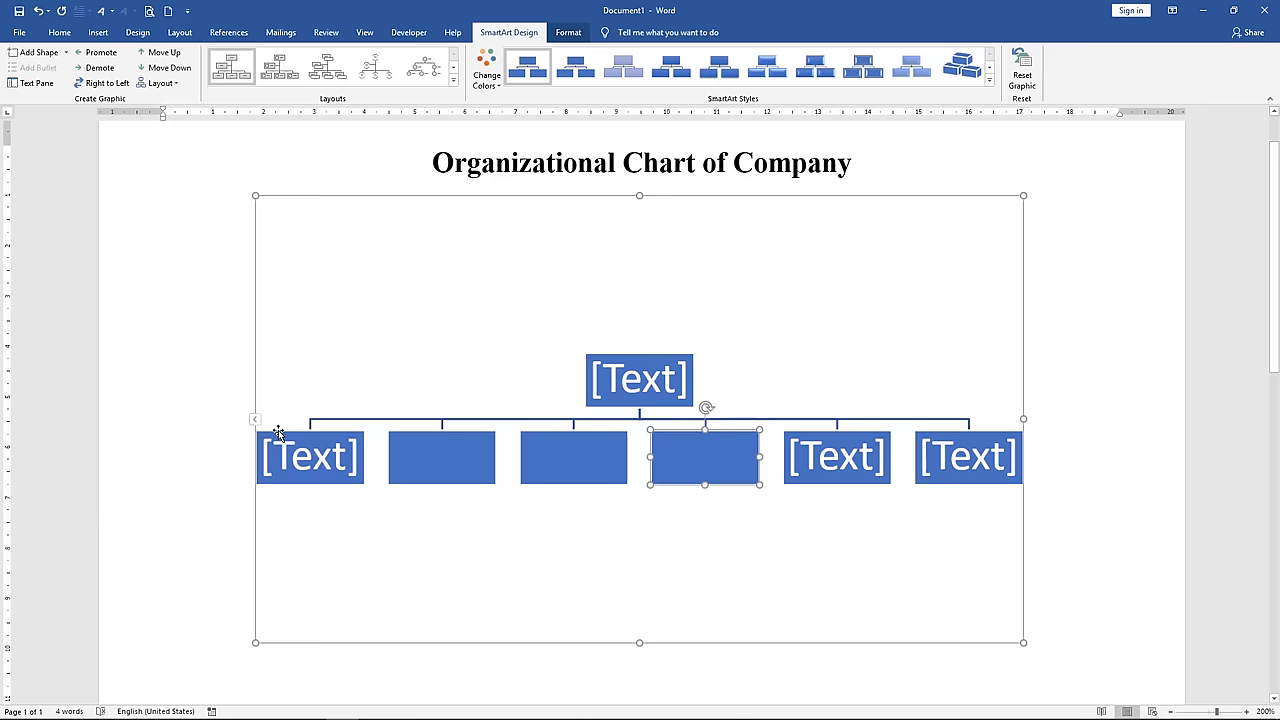
left_click(279, 433)
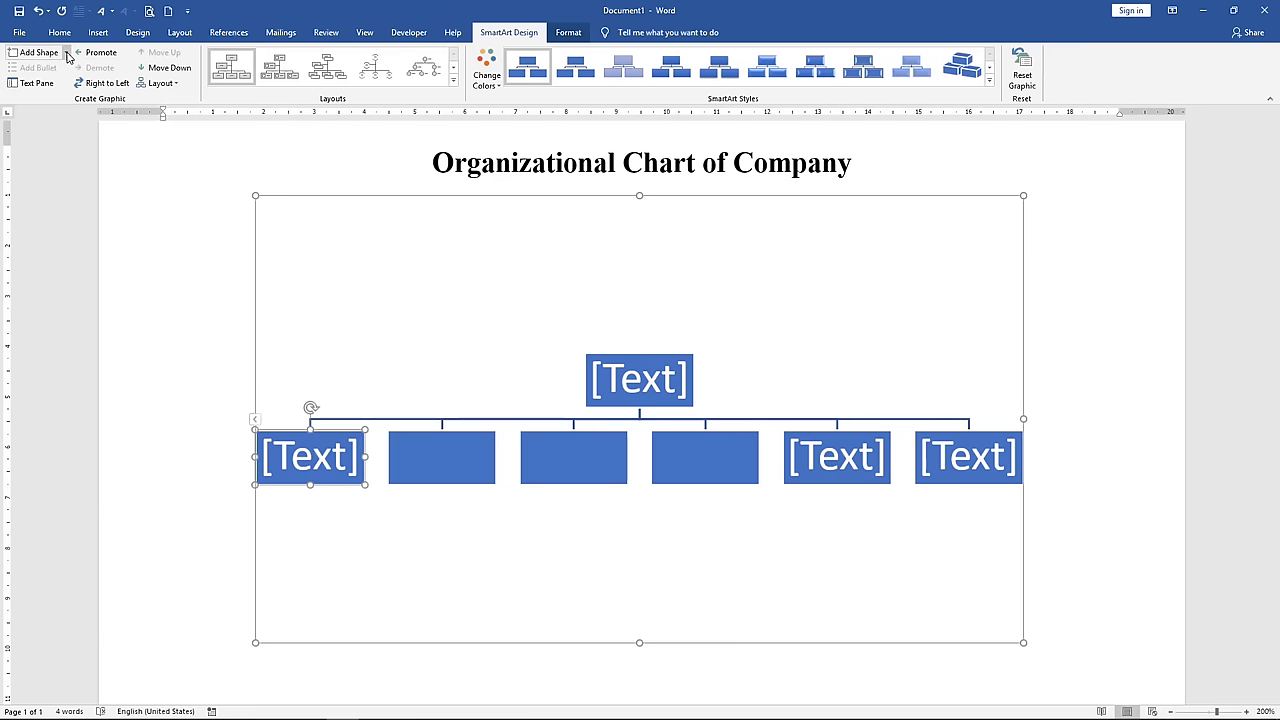
left_click(66, 53)
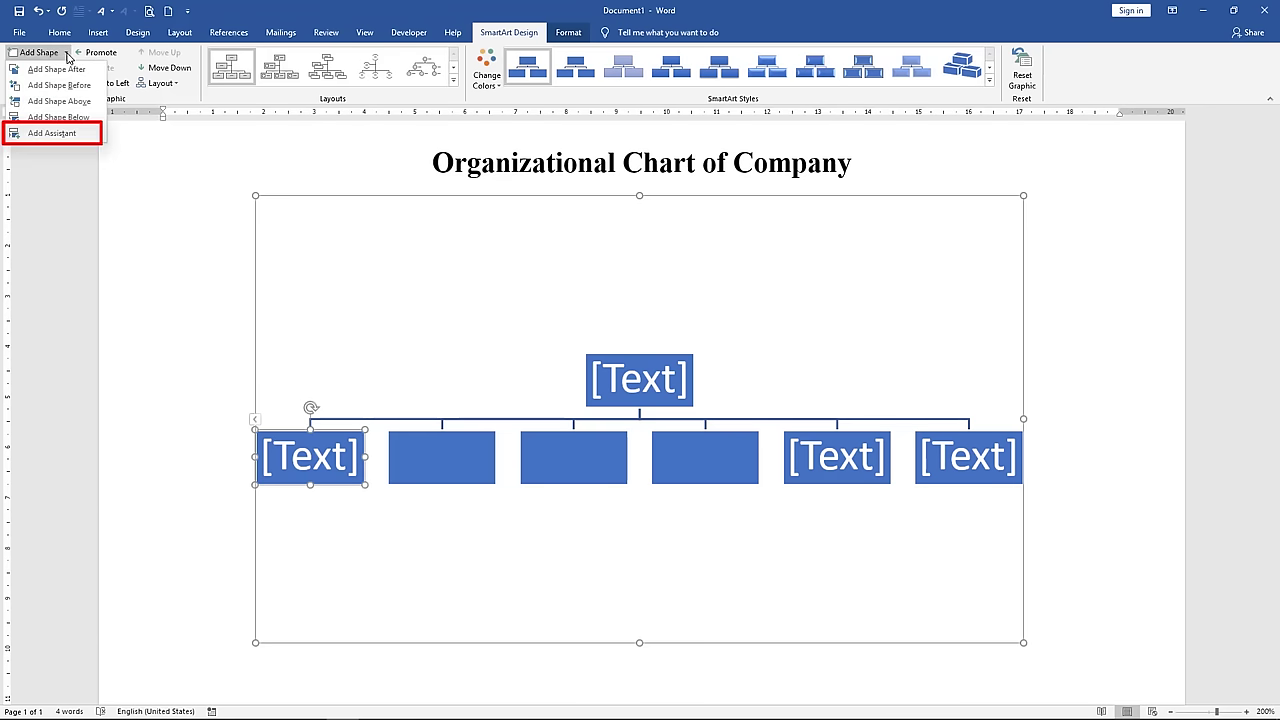
- Add two assistant boxes under the first second-row box and promote the lower one beside the other
left_click(66, 134)
left_click(66, 53)
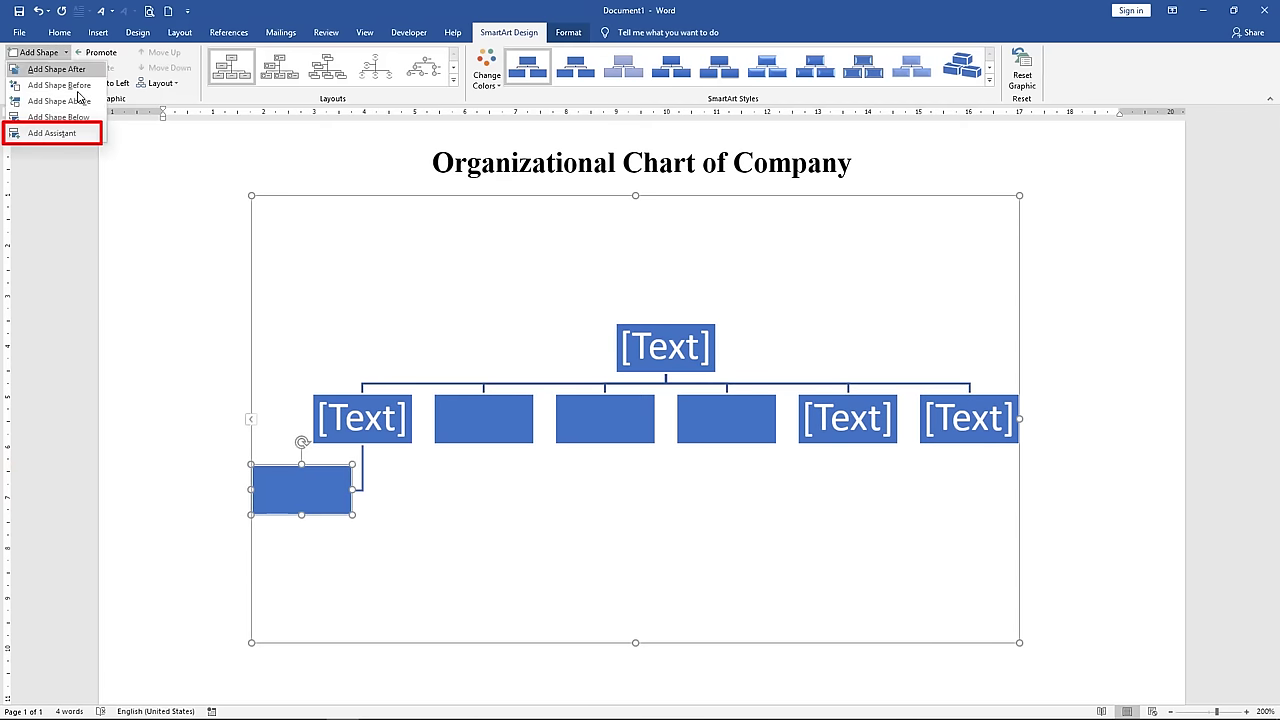
left_click(40, 130)
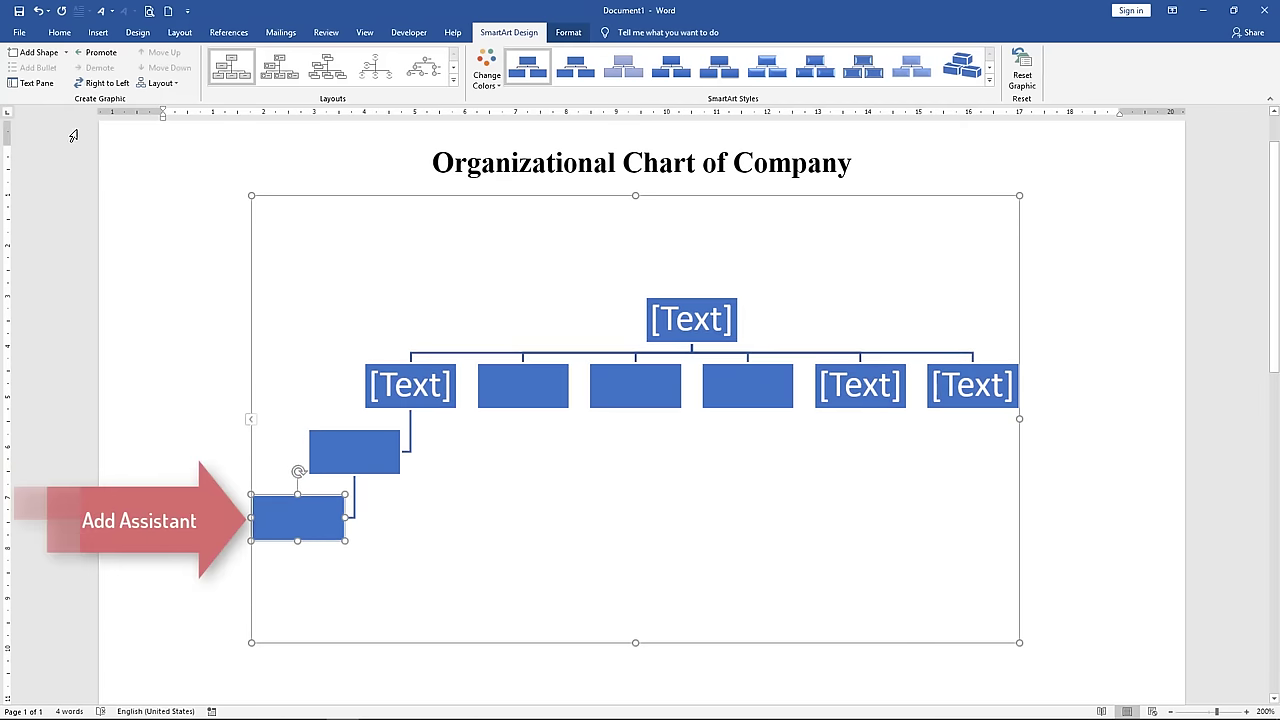
left_click(99, 58)
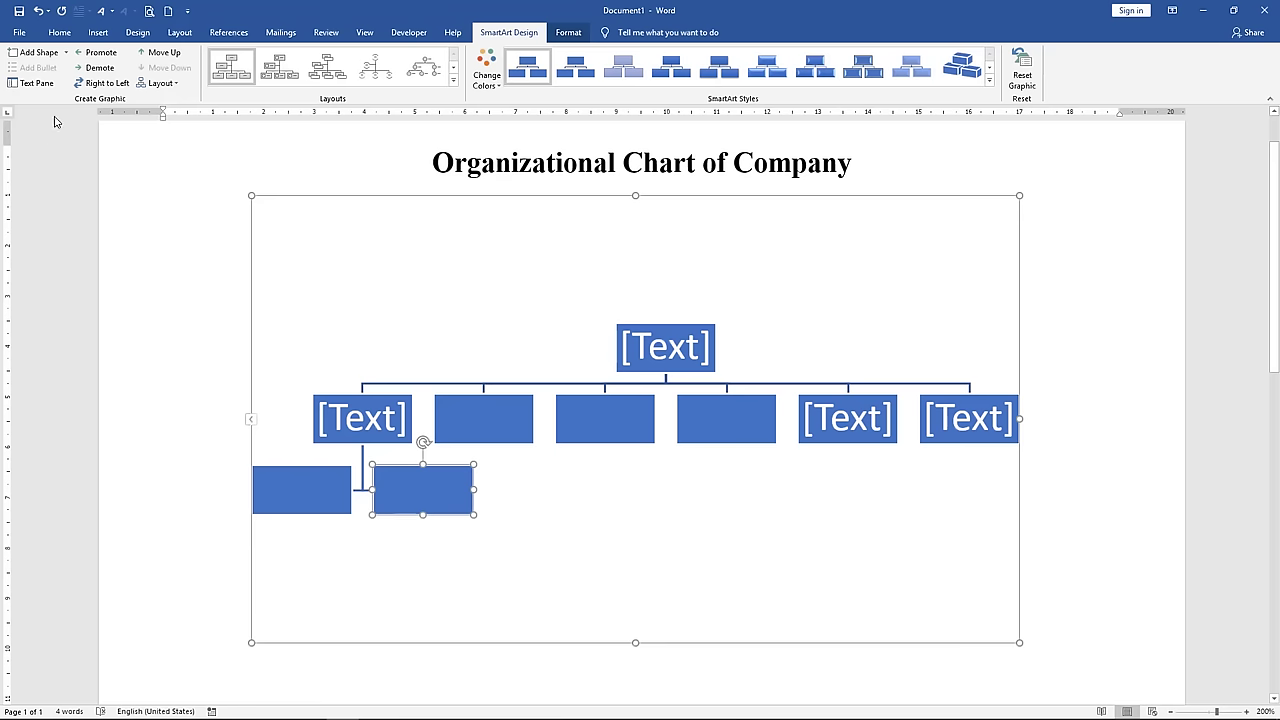
- Add two boxes below the right-hand assistant box, each one level below the last
left_click(65, 52)
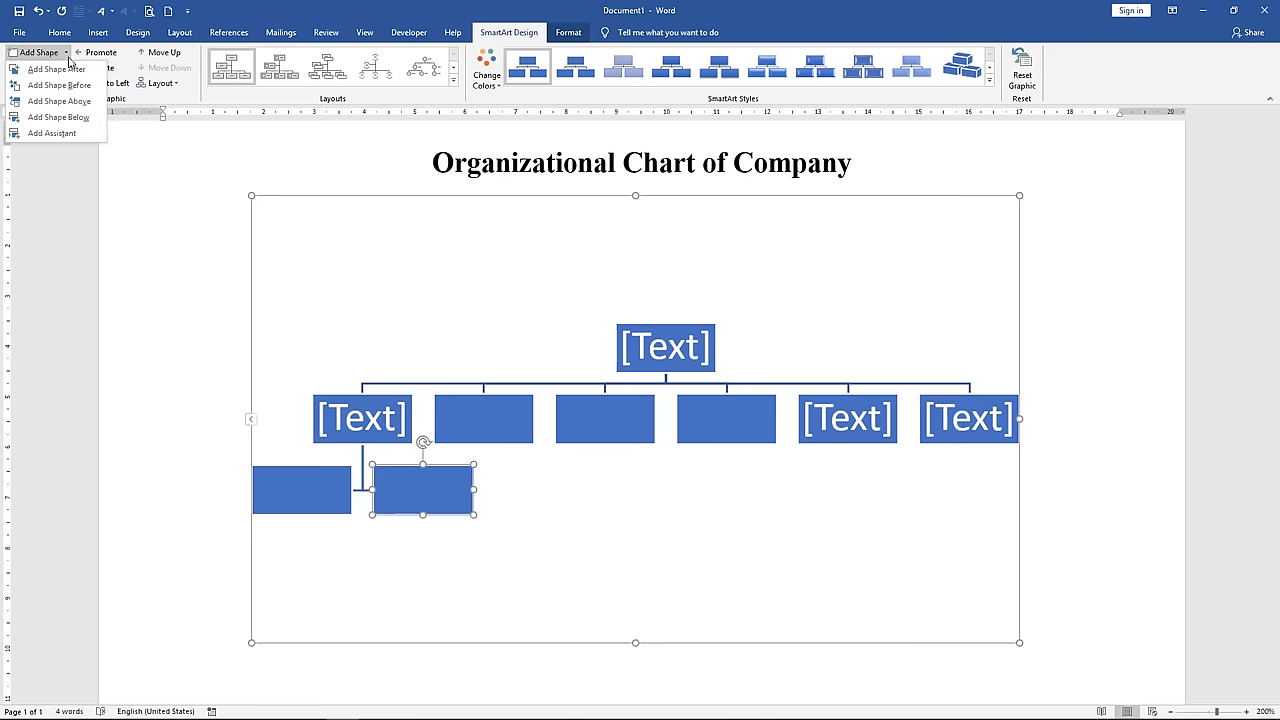
left_click(70, 118)
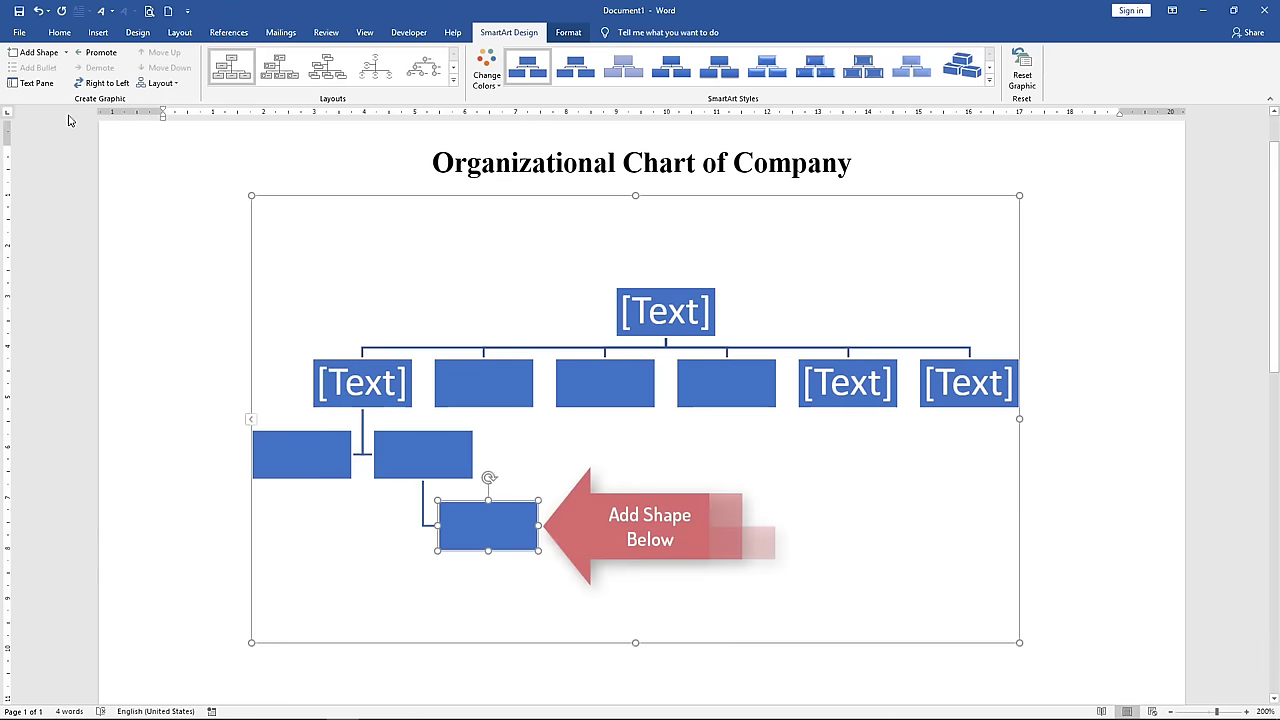
left_click(65, 52)
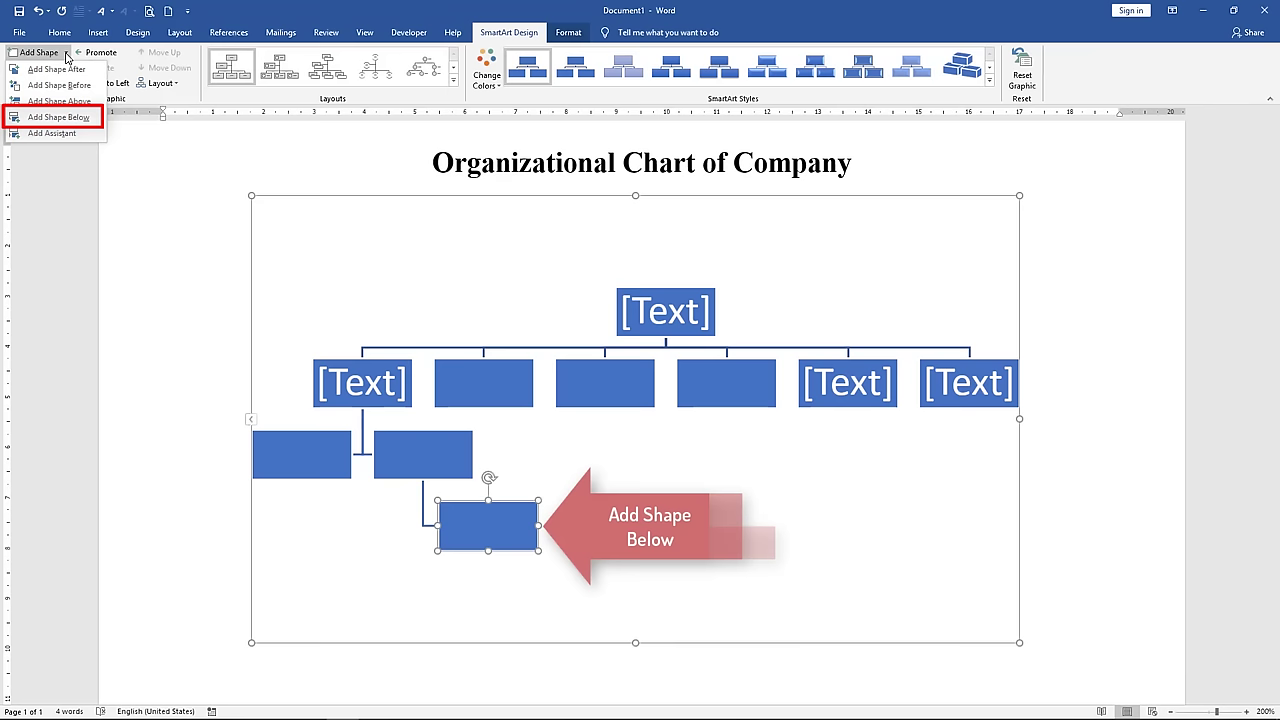
left_click(67, 119)
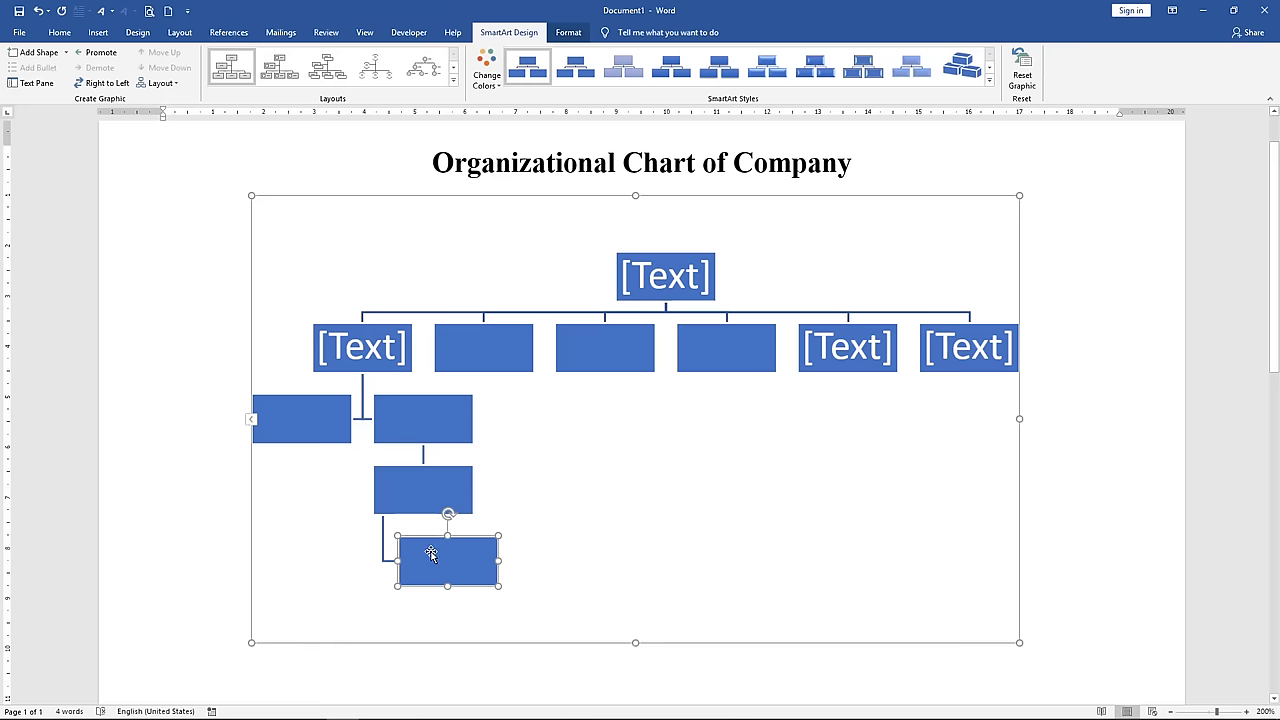
left_click(467, 331)
- Add a two-box chain of subordinates beneath the second second-row box
left_click(65, 52)
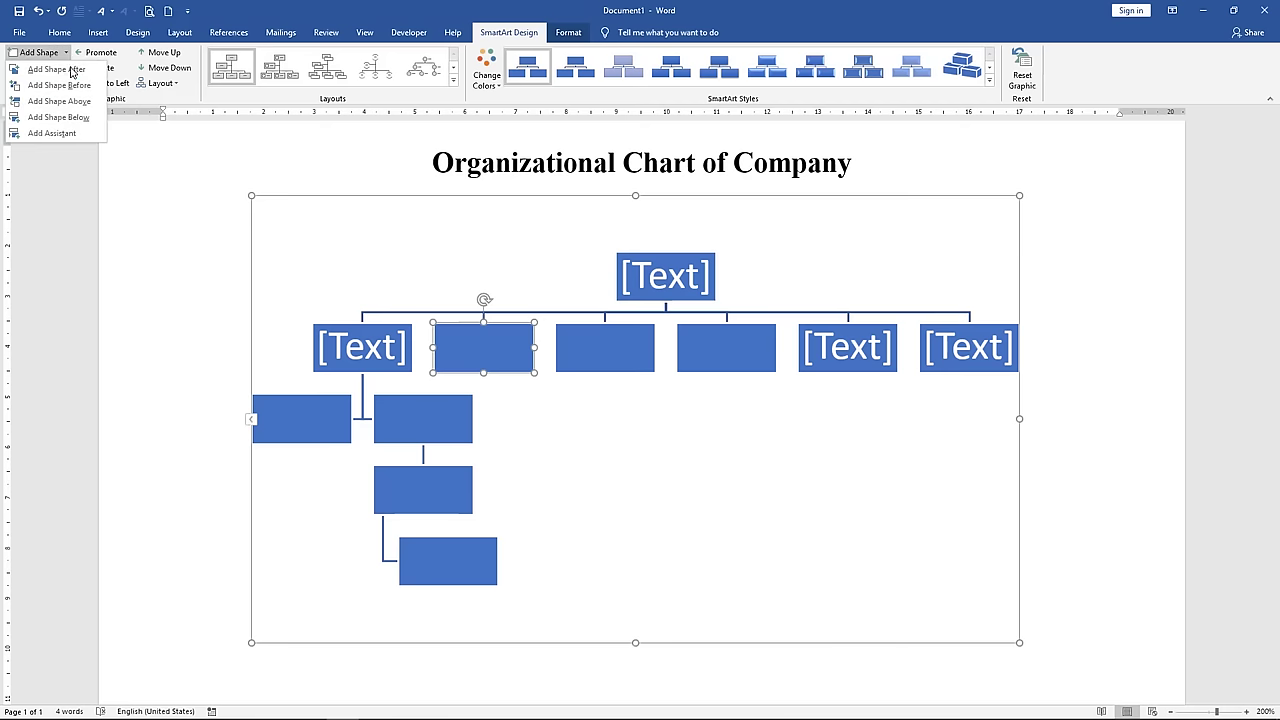
left_click(72, 118)
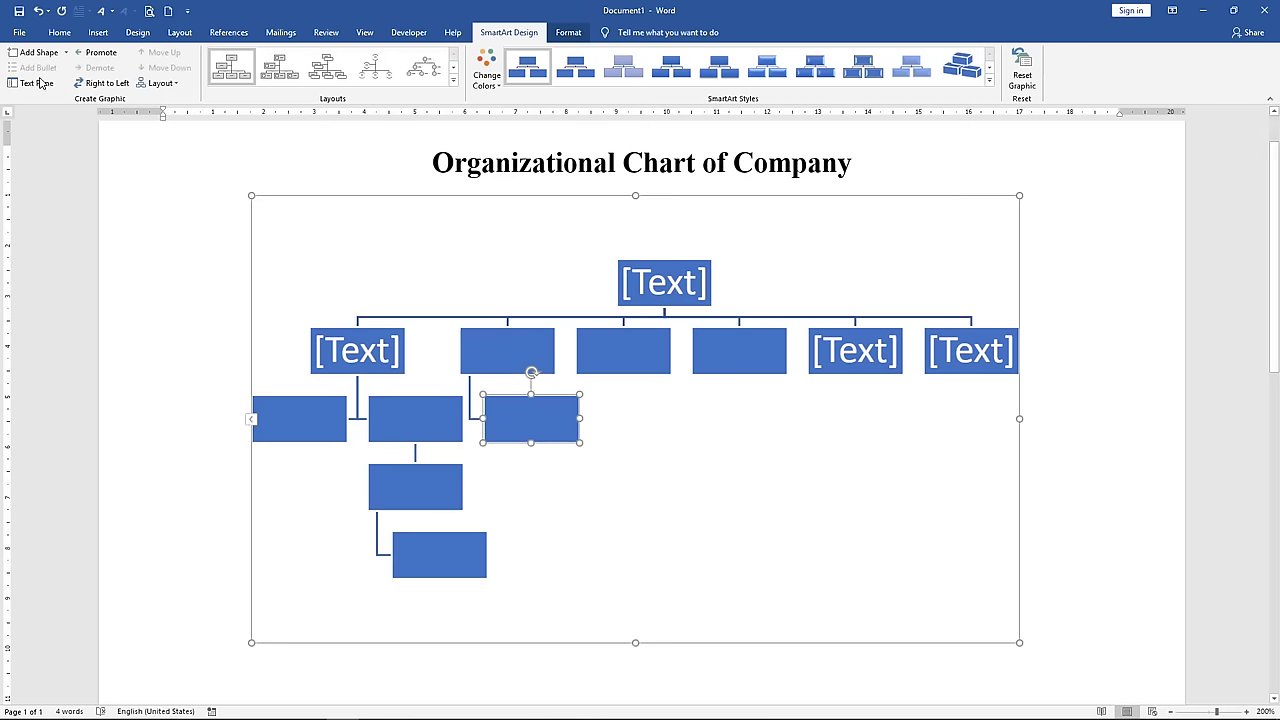
left_click(65, 52)
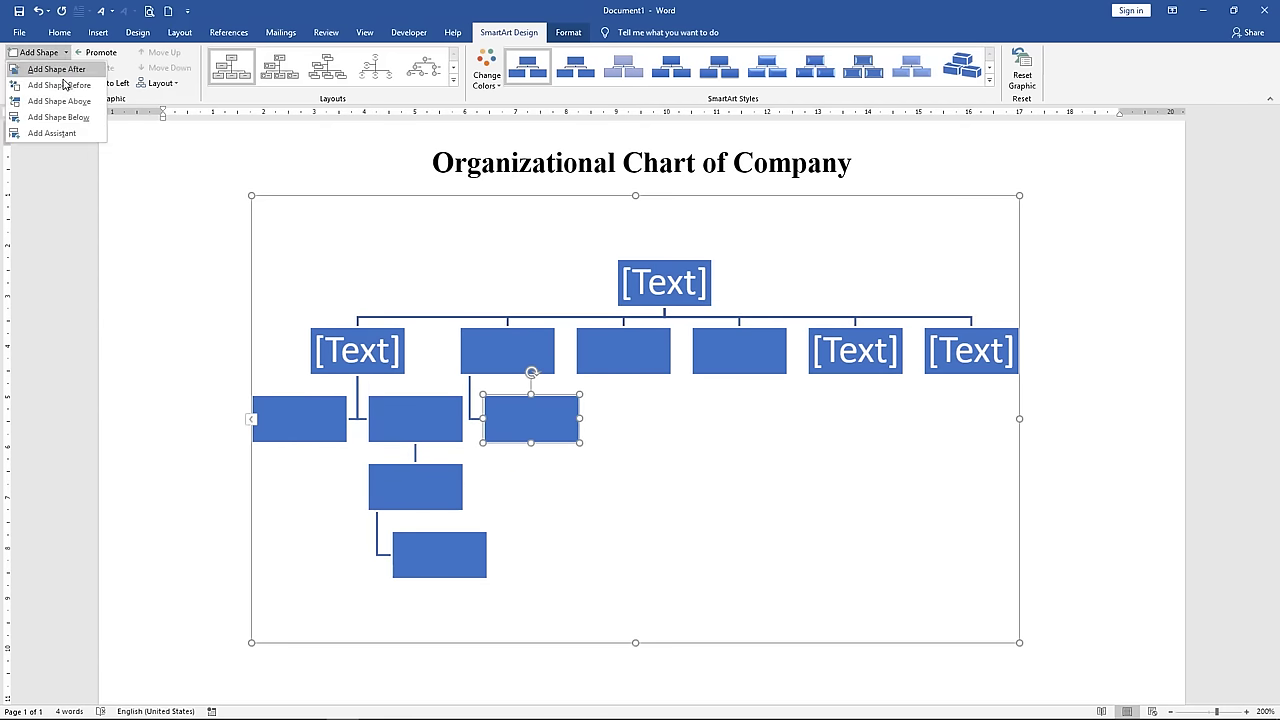
left_click(60, 117)
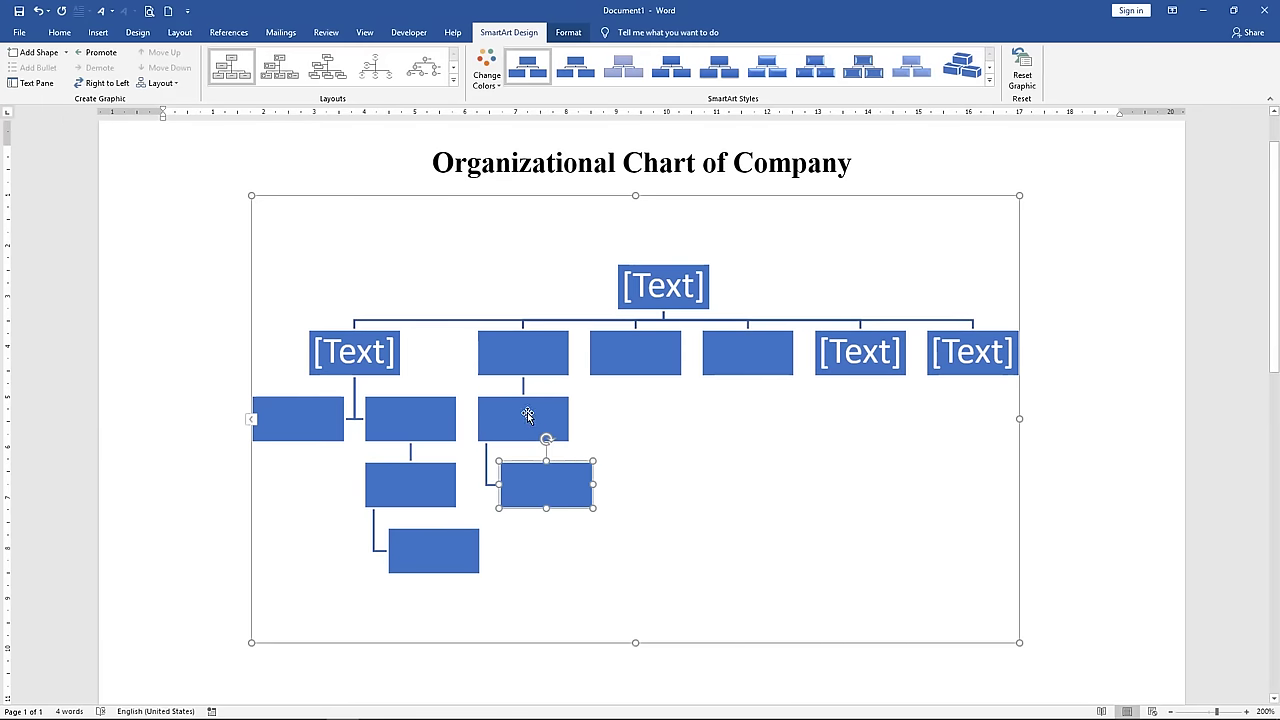
- Add a two-box chain of subordinates beneath the third second-row box
left_click(635, 365)
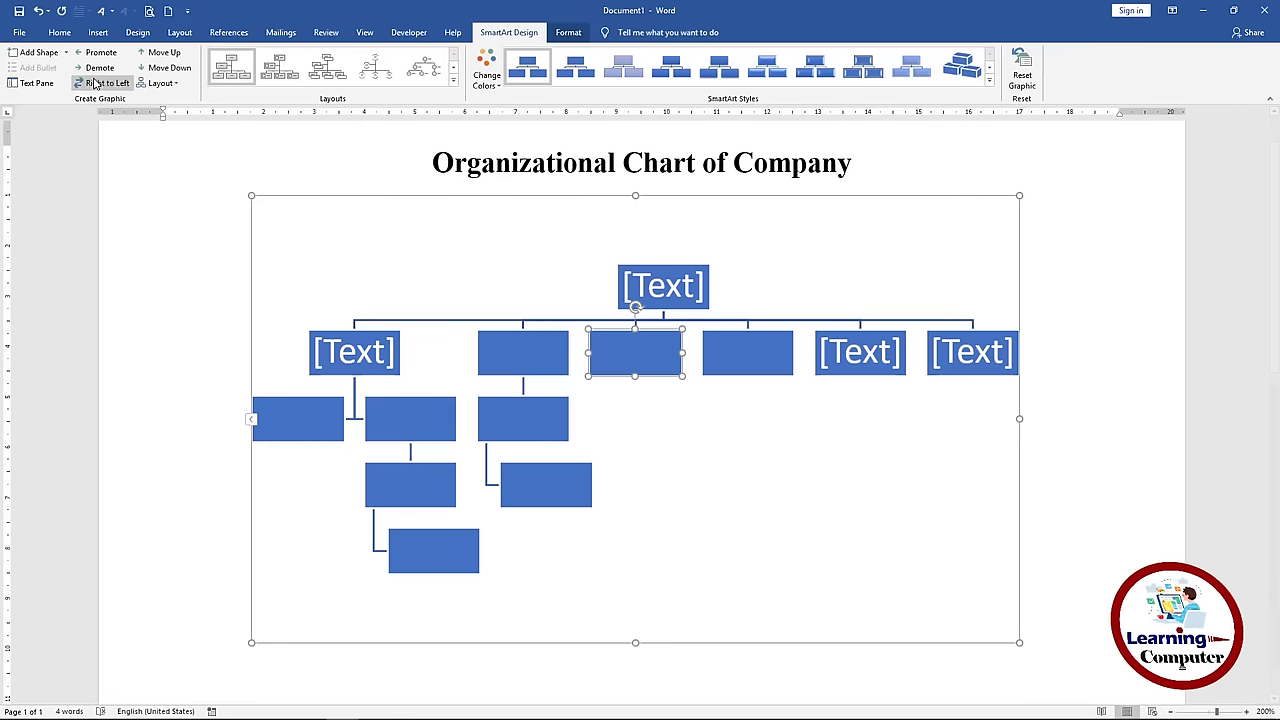
left_click(66, 53)
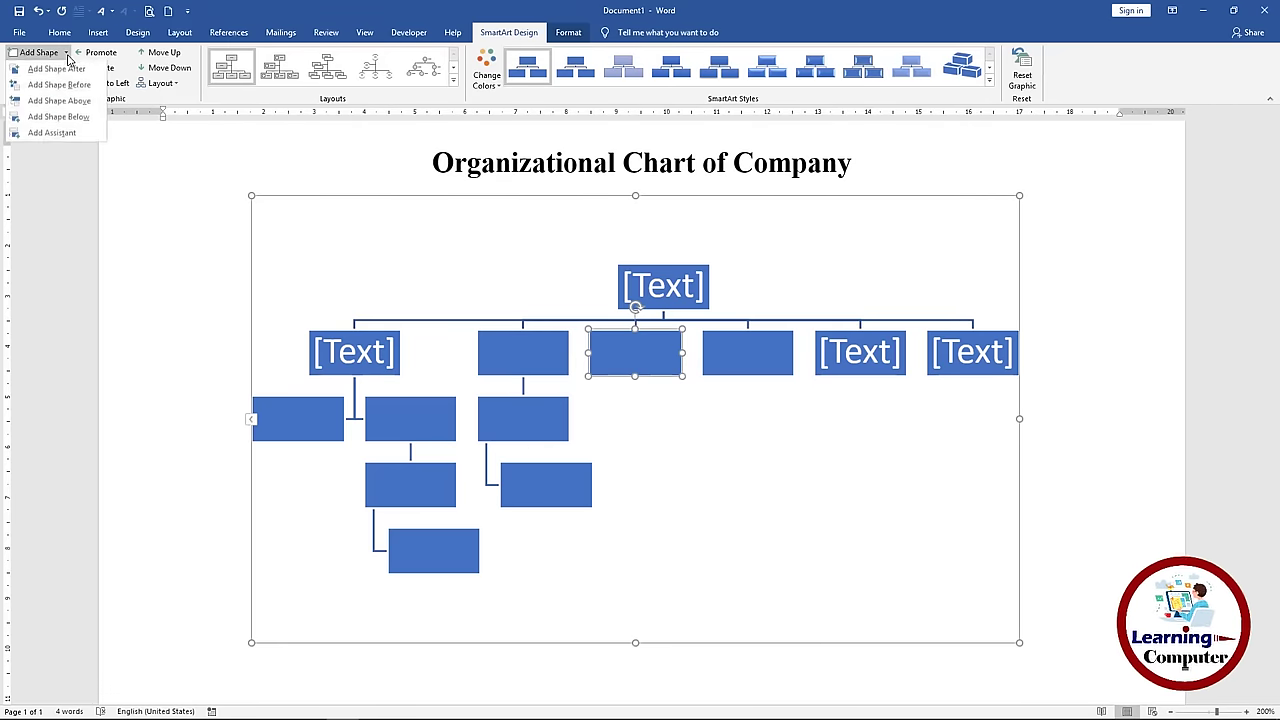
left_click(69, 120)
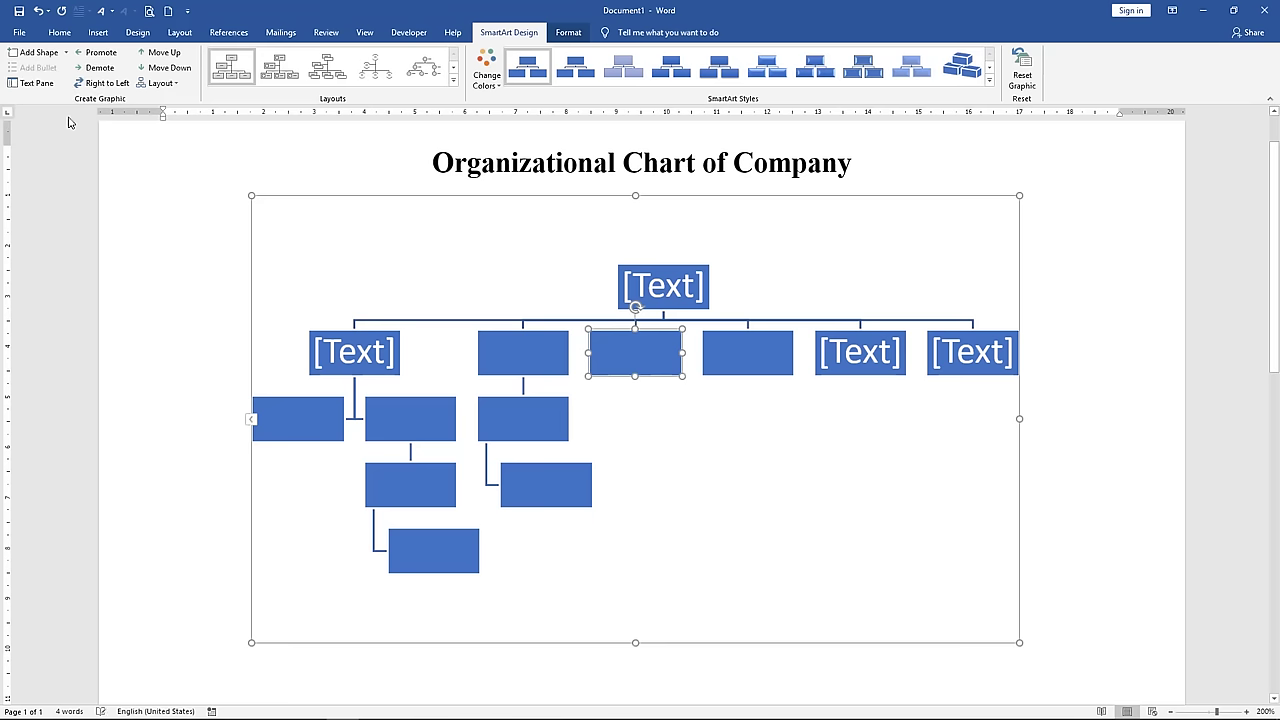
left_click(67, 53)
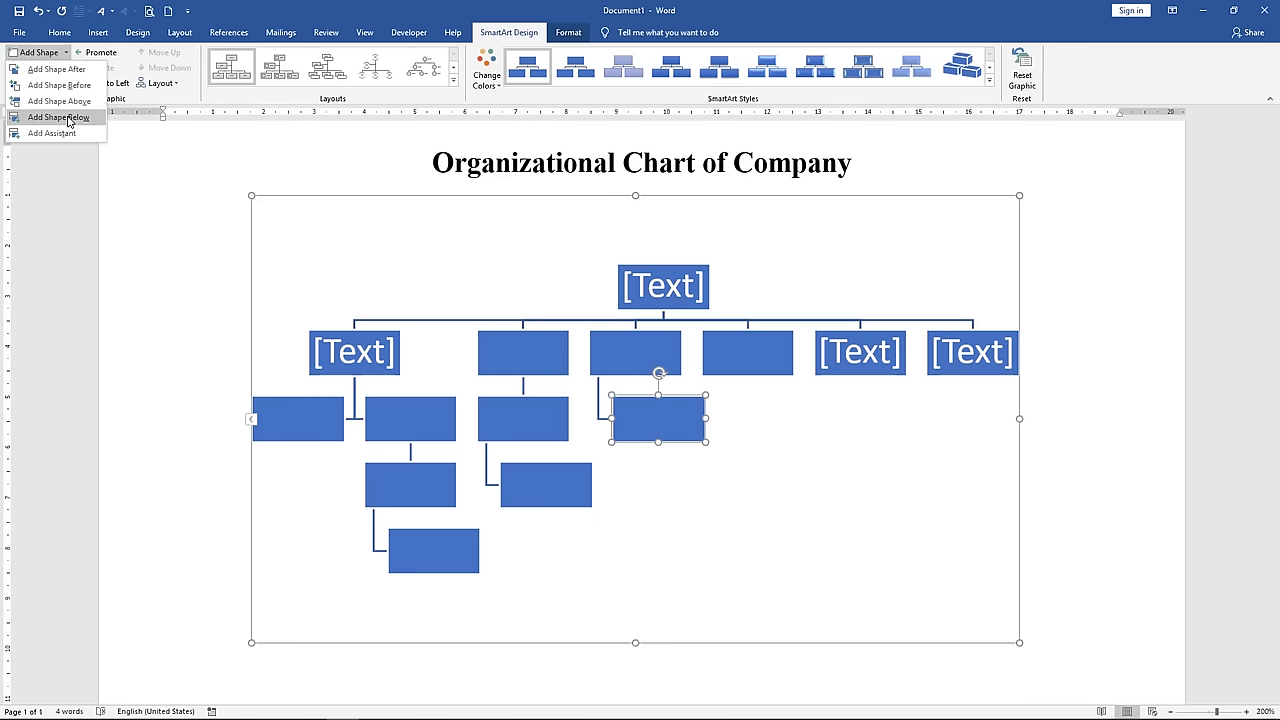
left_click(69, 120)
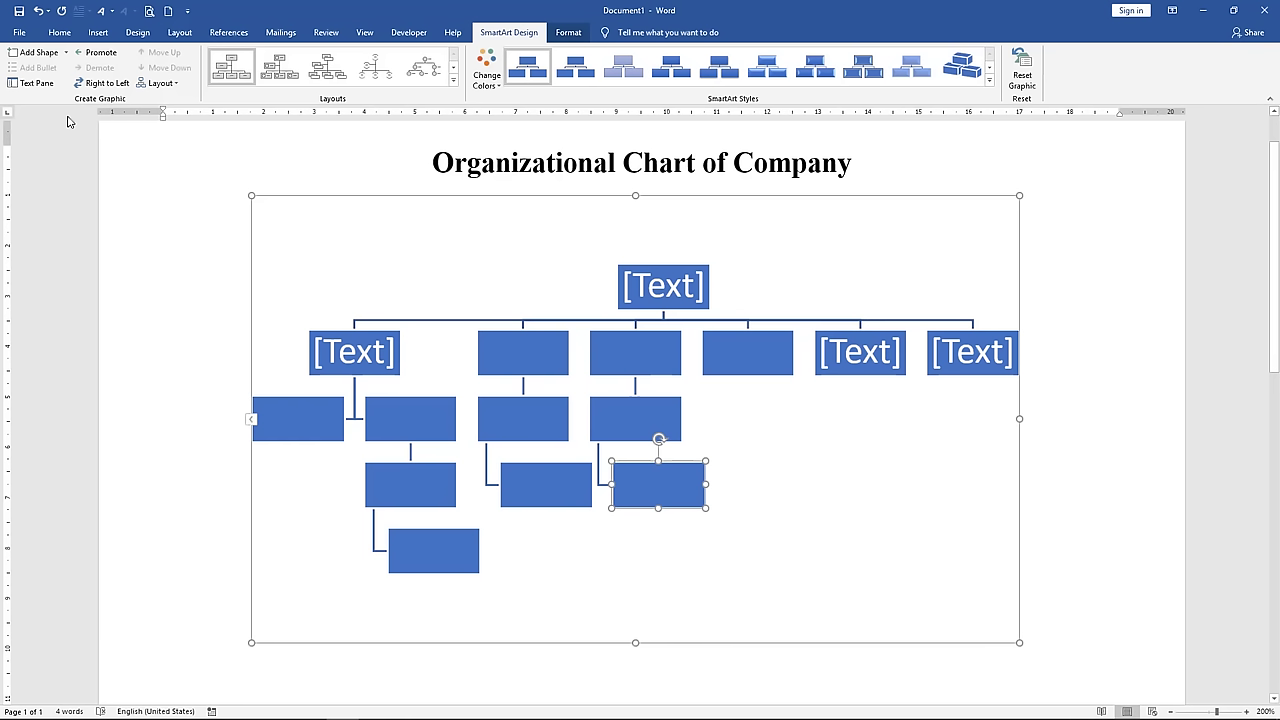
left_click(739, 375)
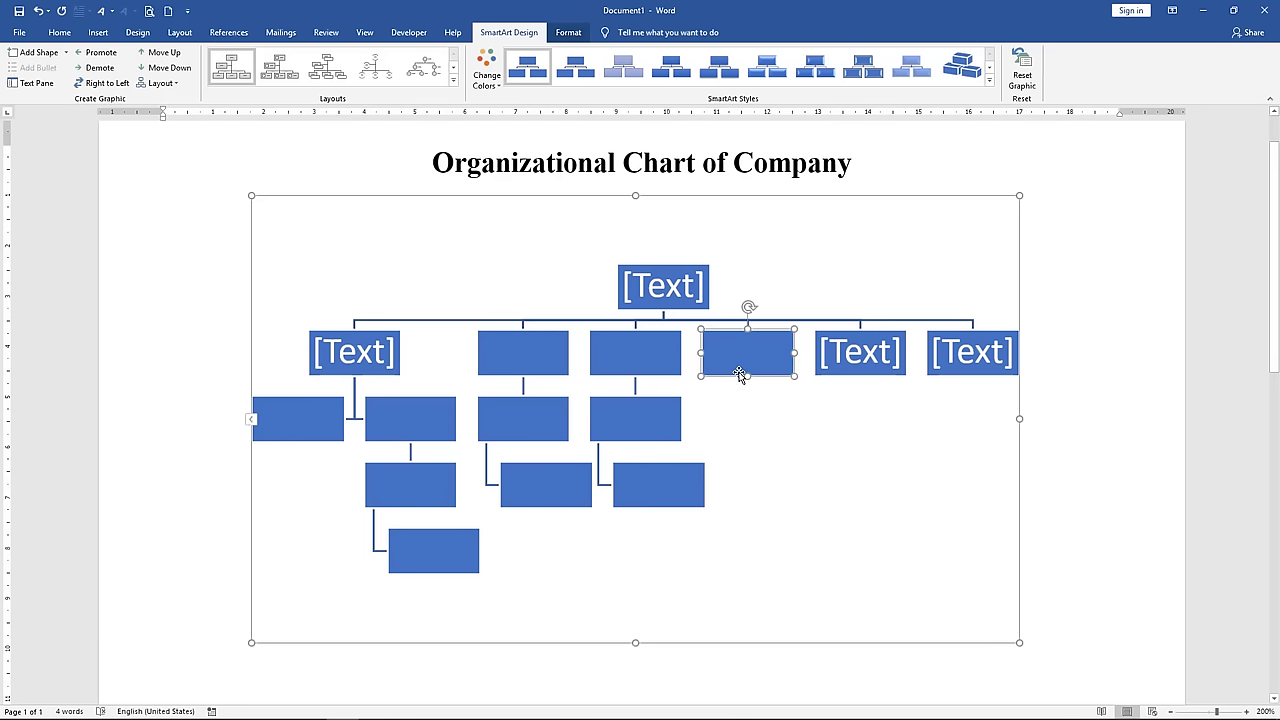
- Add one subordinate box under the fourth second-row box
left_click(67, 53)
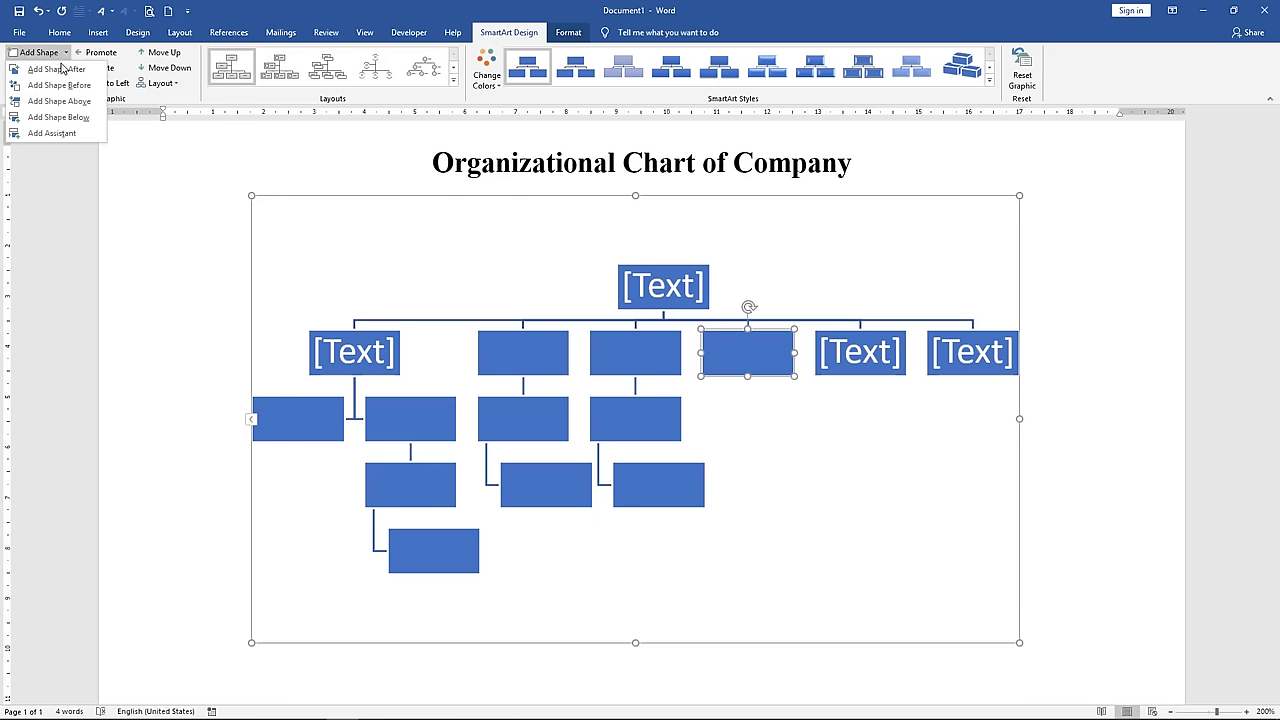
left_click(64, 123)
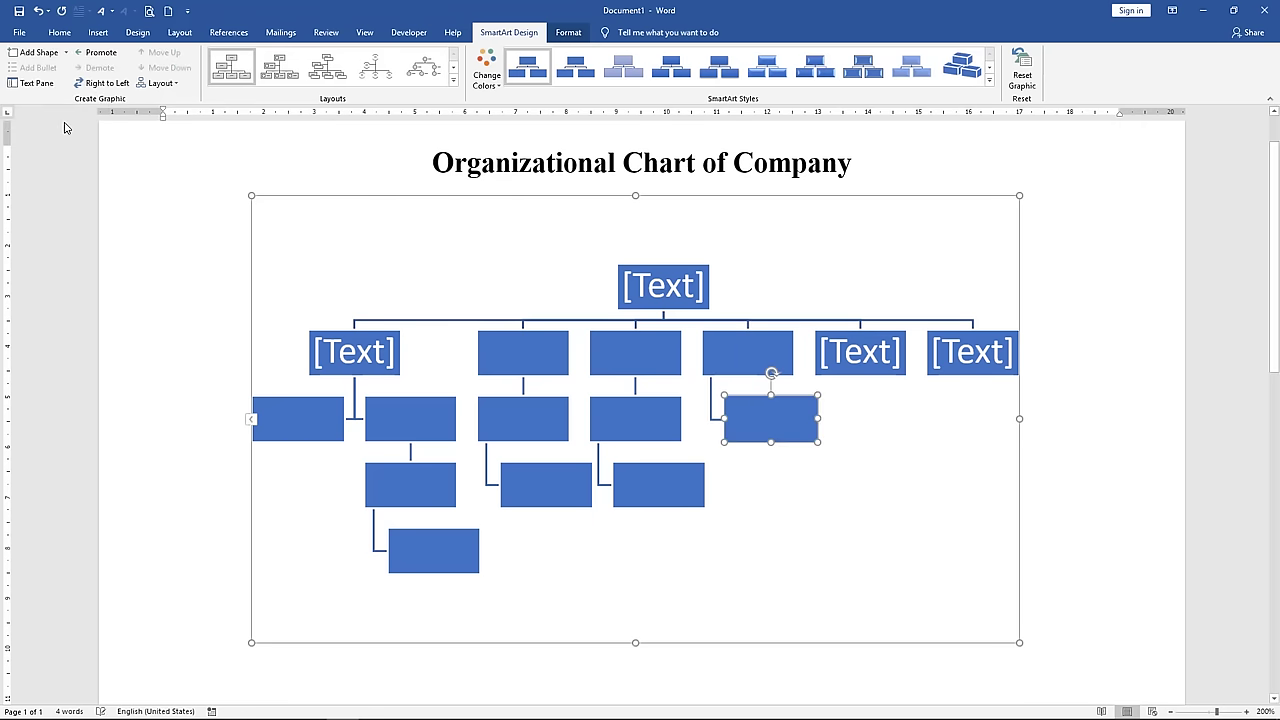
left_click(853, 376)
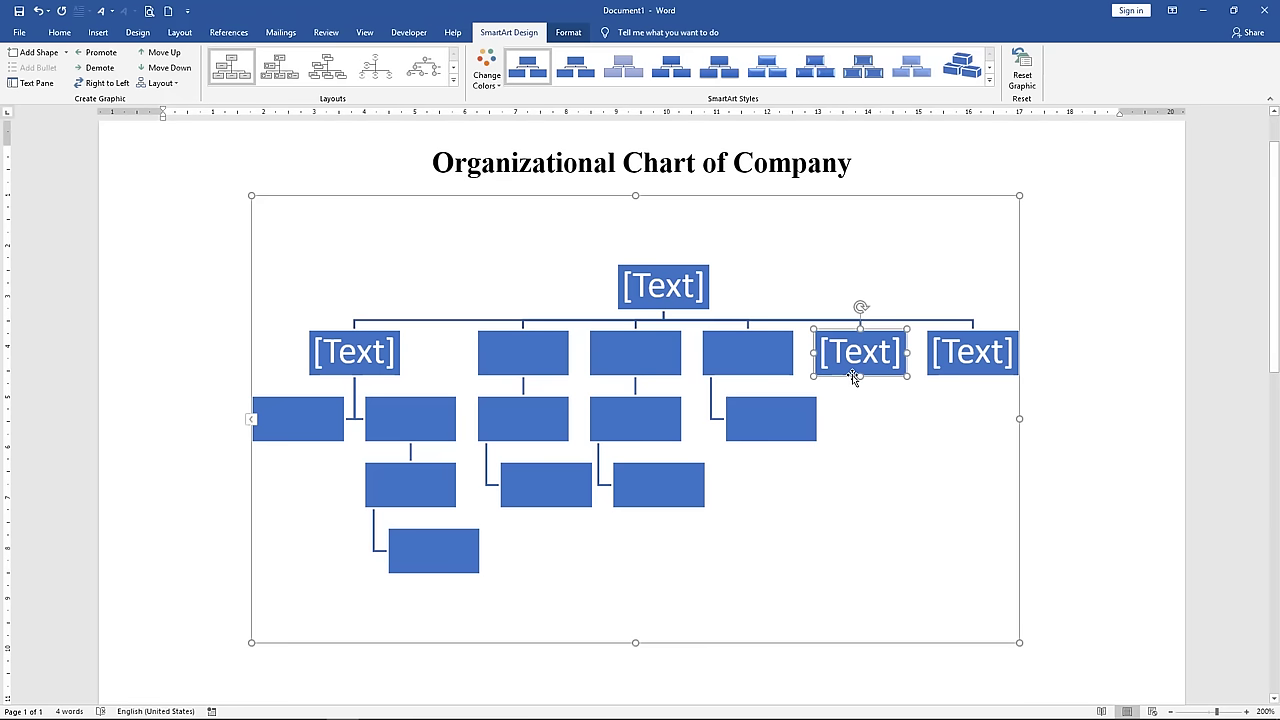
- Build a chain of five boxes descending beneath the fifth second-row box
left_click(66, 54)
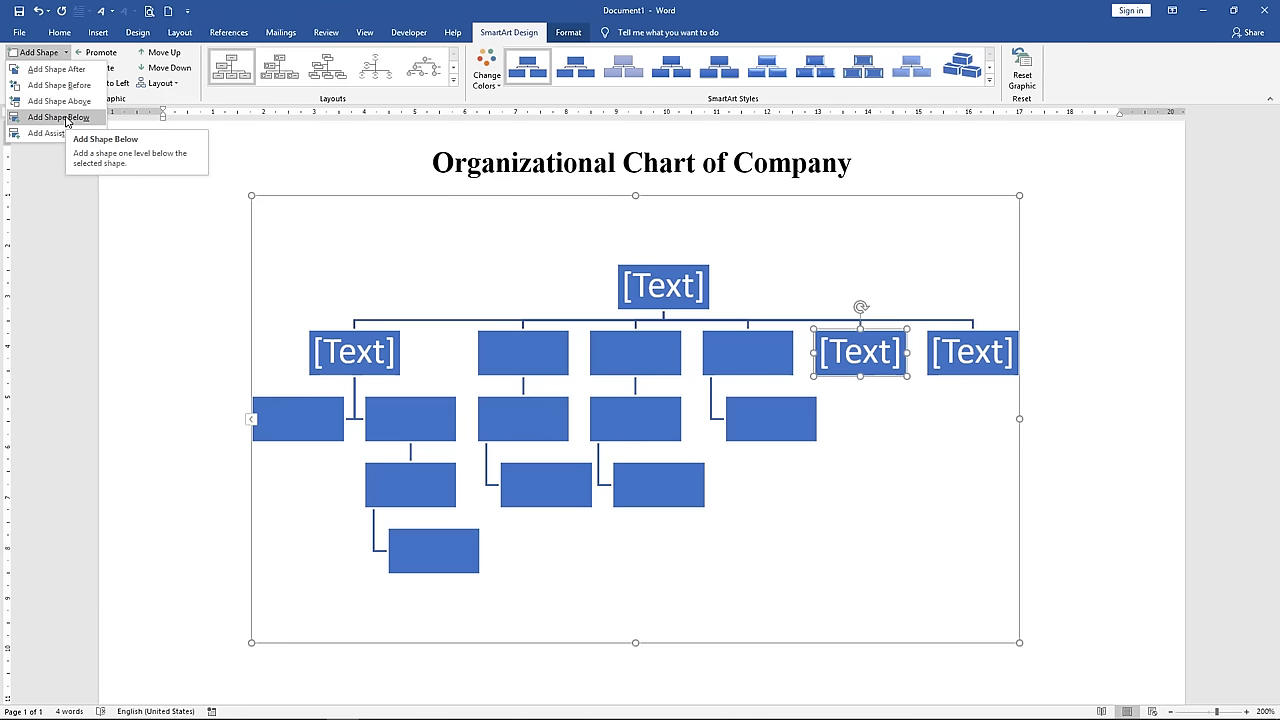
left_click(66, 120)
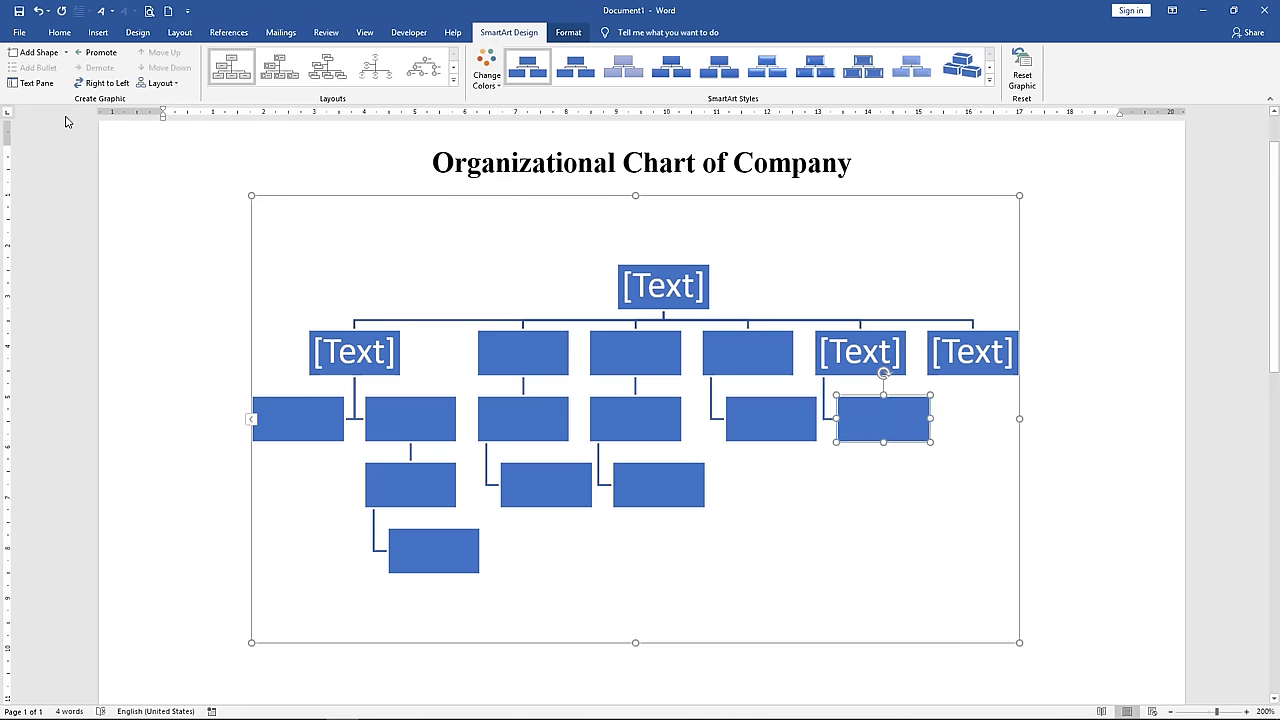
left_click(66, 53)
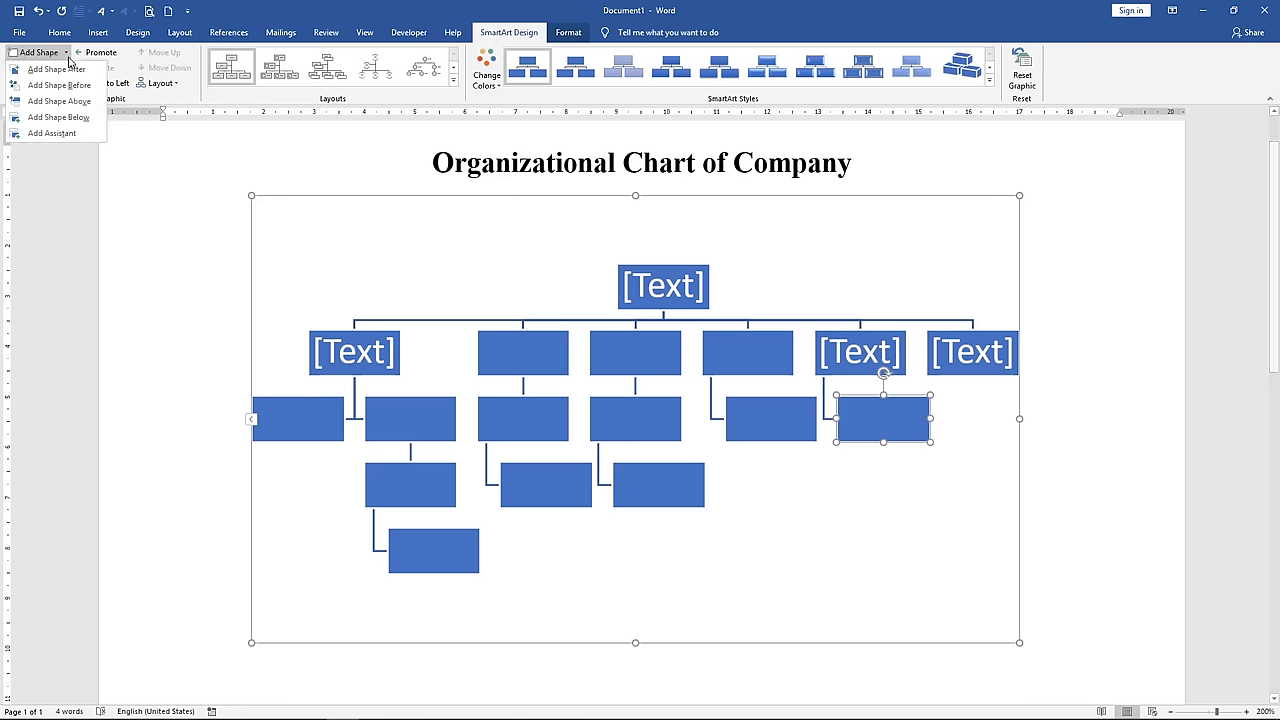
left_click(62, 118)
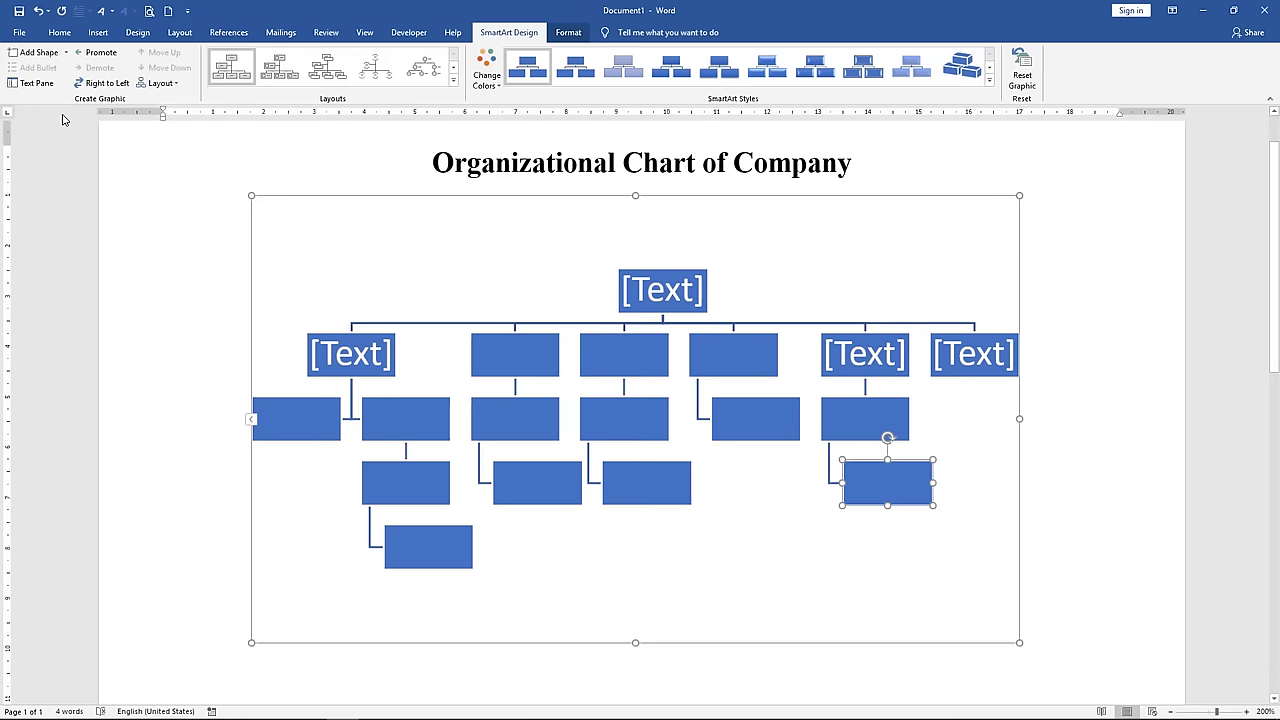
left_click(66, 52)
left_click(62, 118)
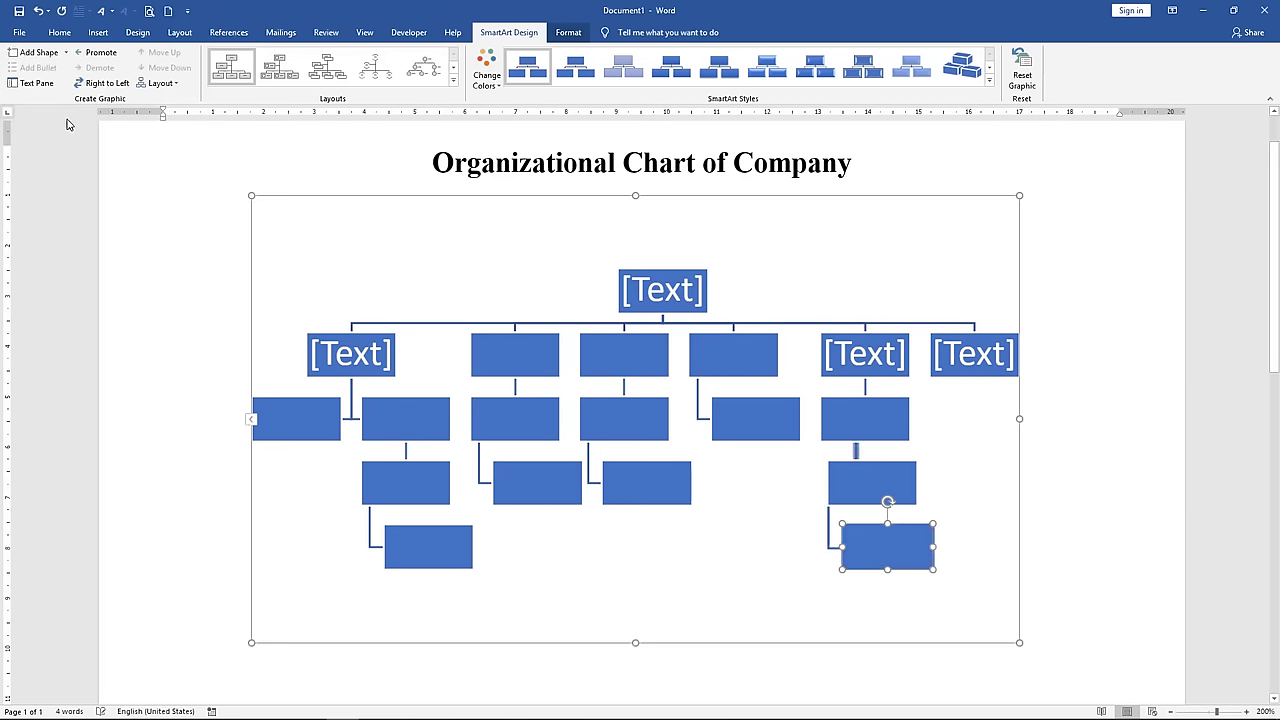
left_click(66, 52)
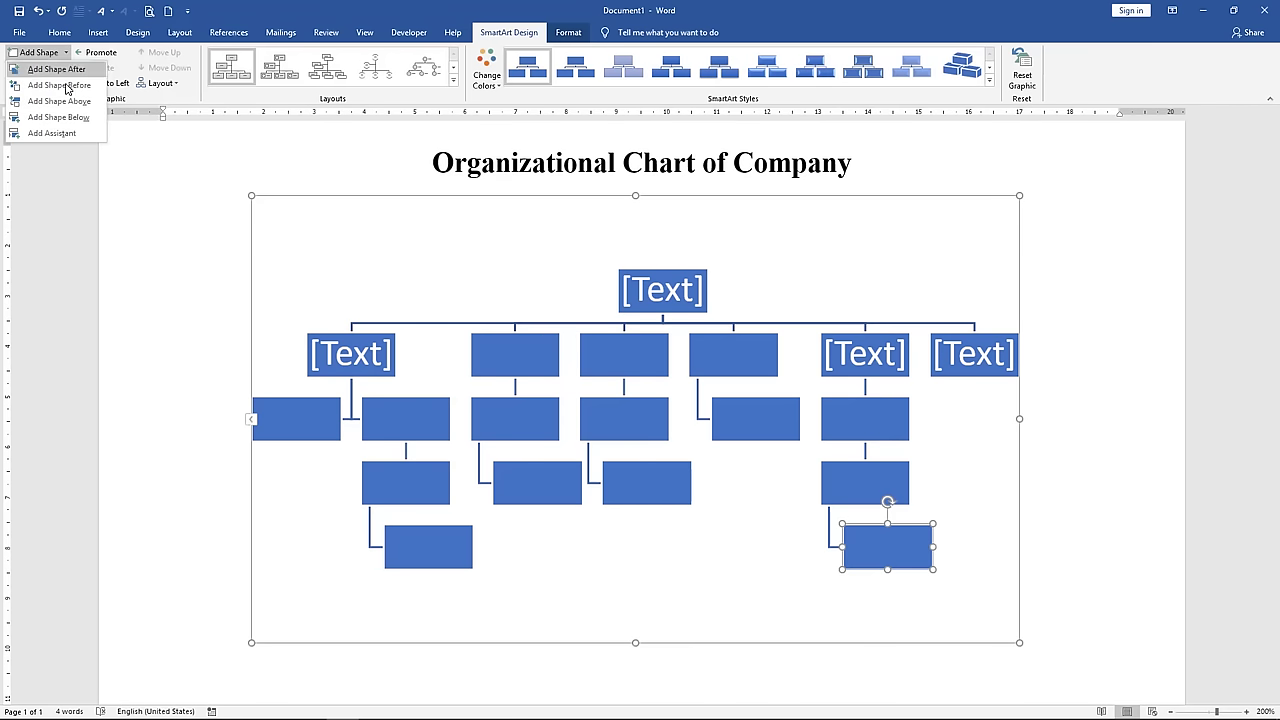
left_click(66, 117)
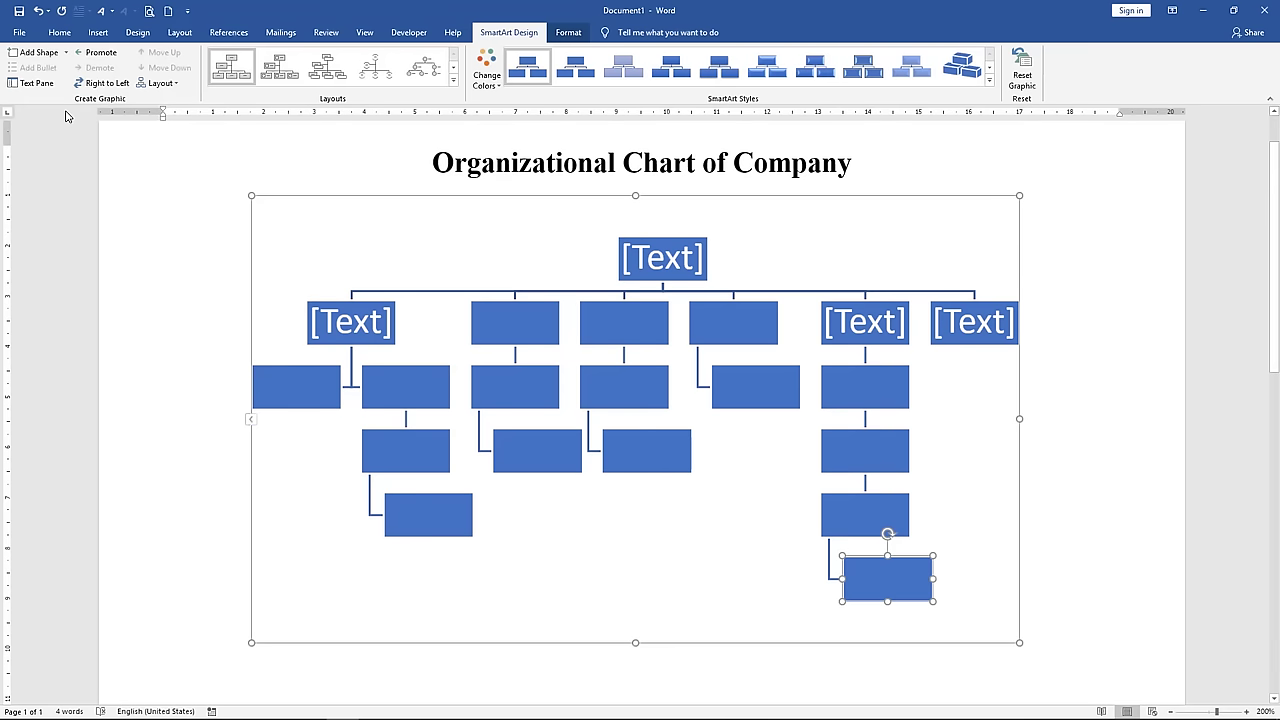
left_click(66, 52)
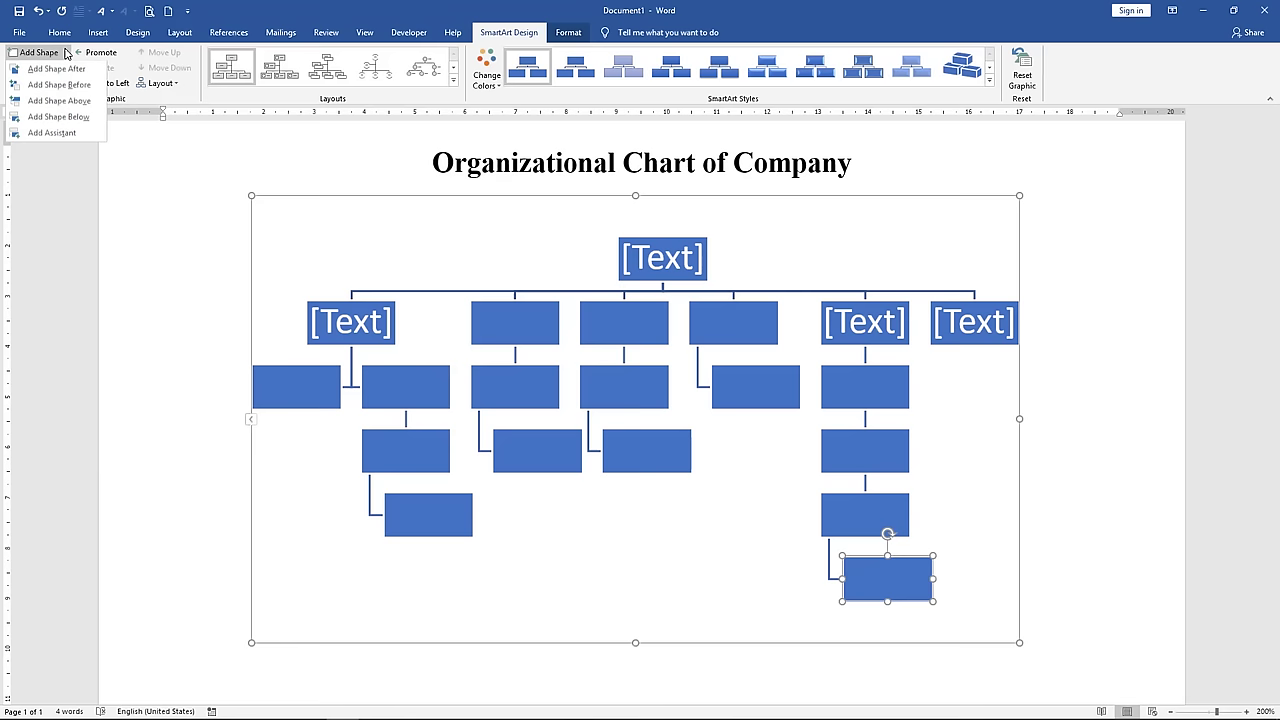
left_click(71, 119)
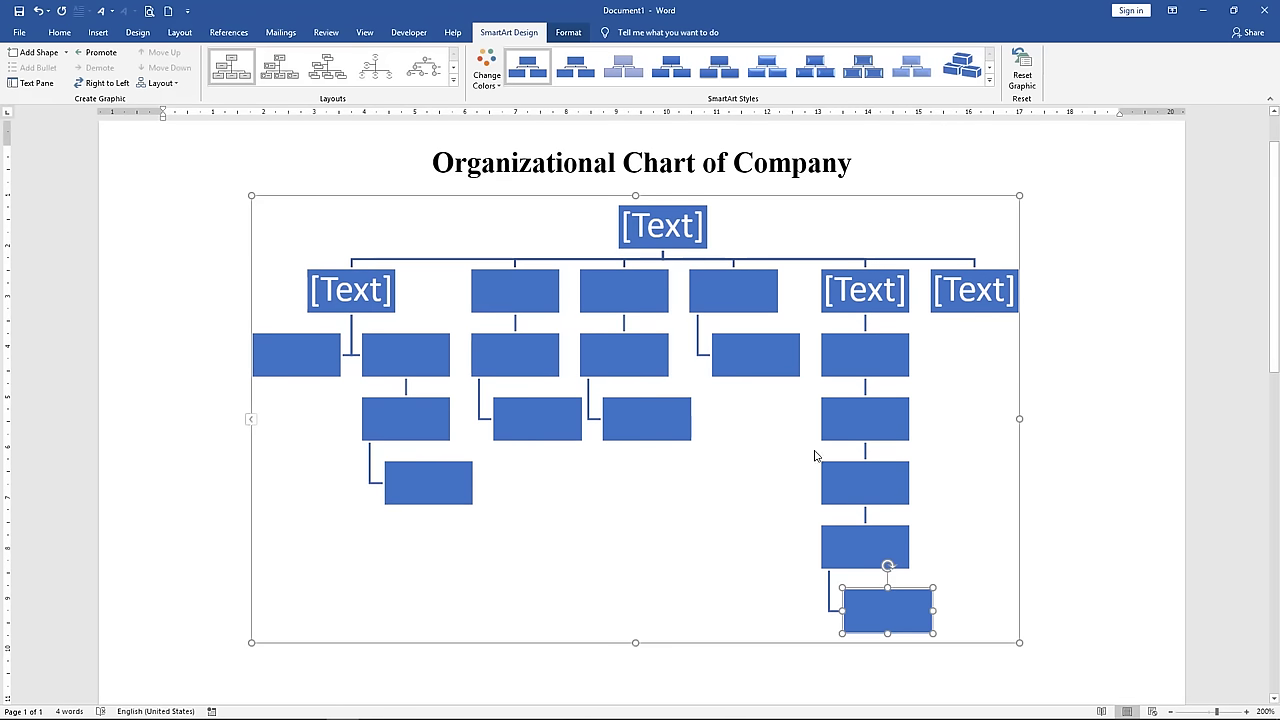
- Add a three-box chain beneath the top-right sixth second-row box using Add Shape Below
left_click(1002, 268)
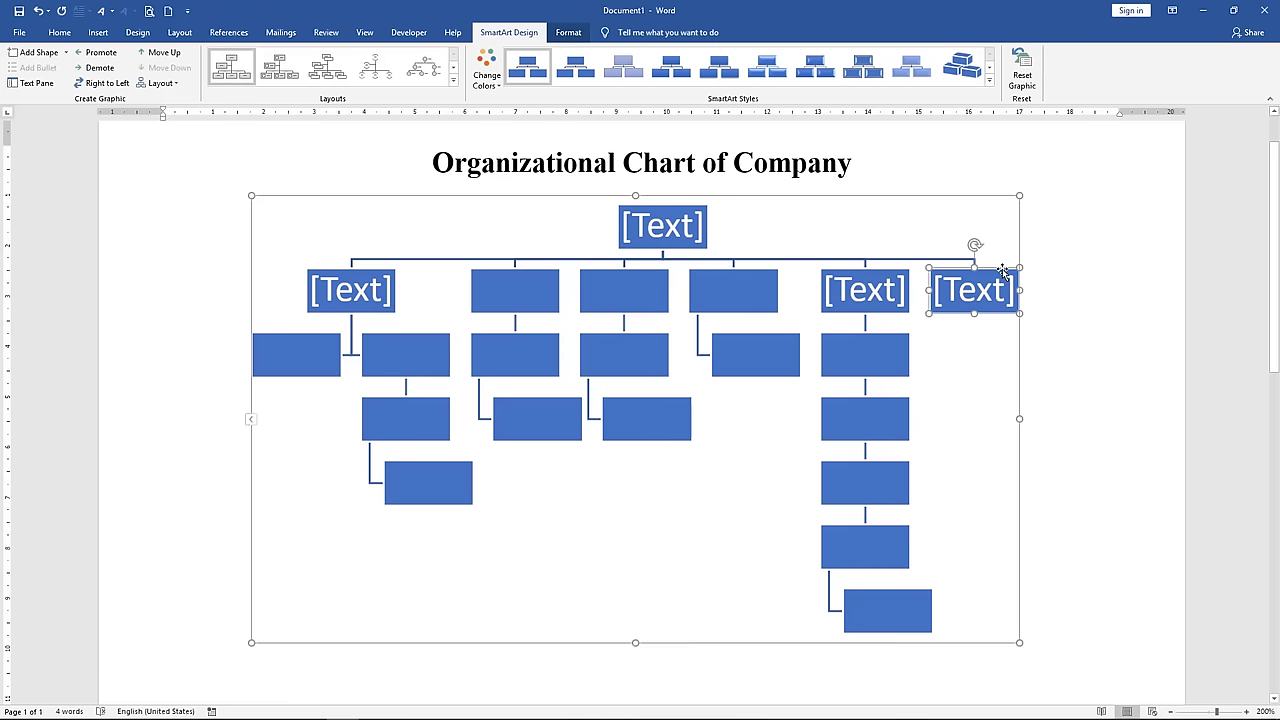
left_click(65, 52)
left_click(72, 118)
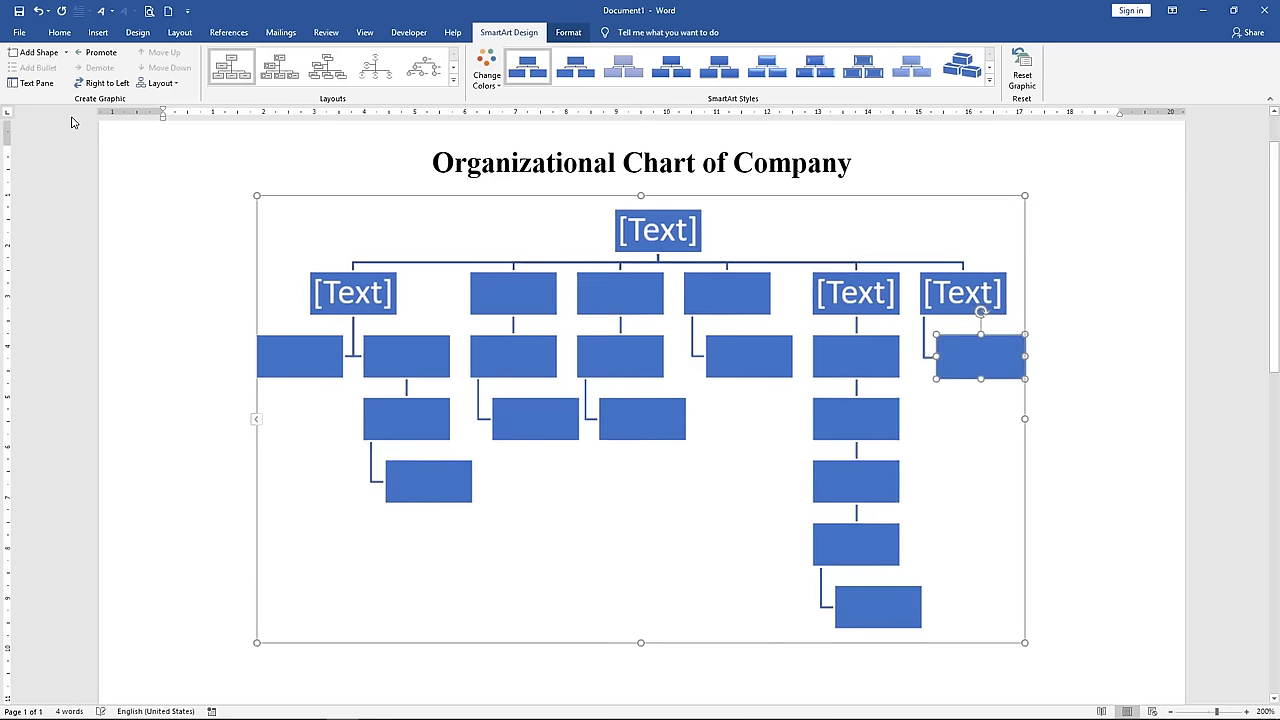
left_click(65, 52)
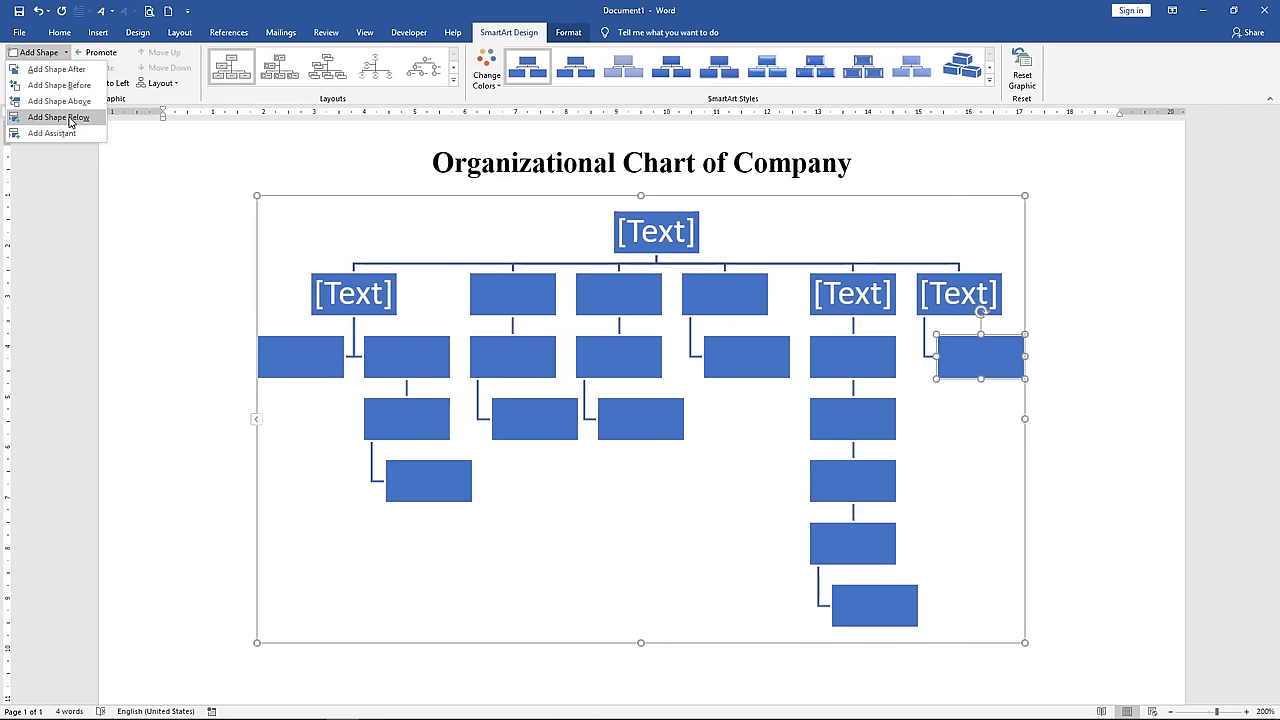
left_click(60, 117)
left_click(62, 52)
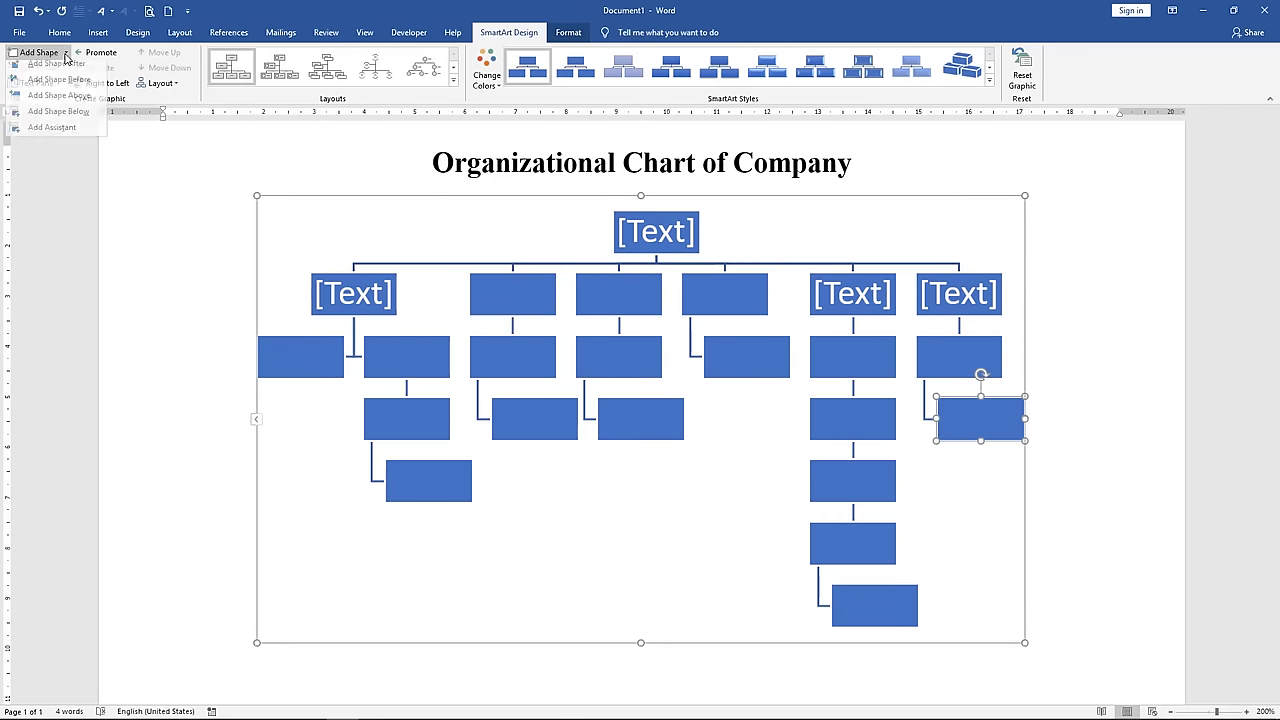
left_click(63, 117)
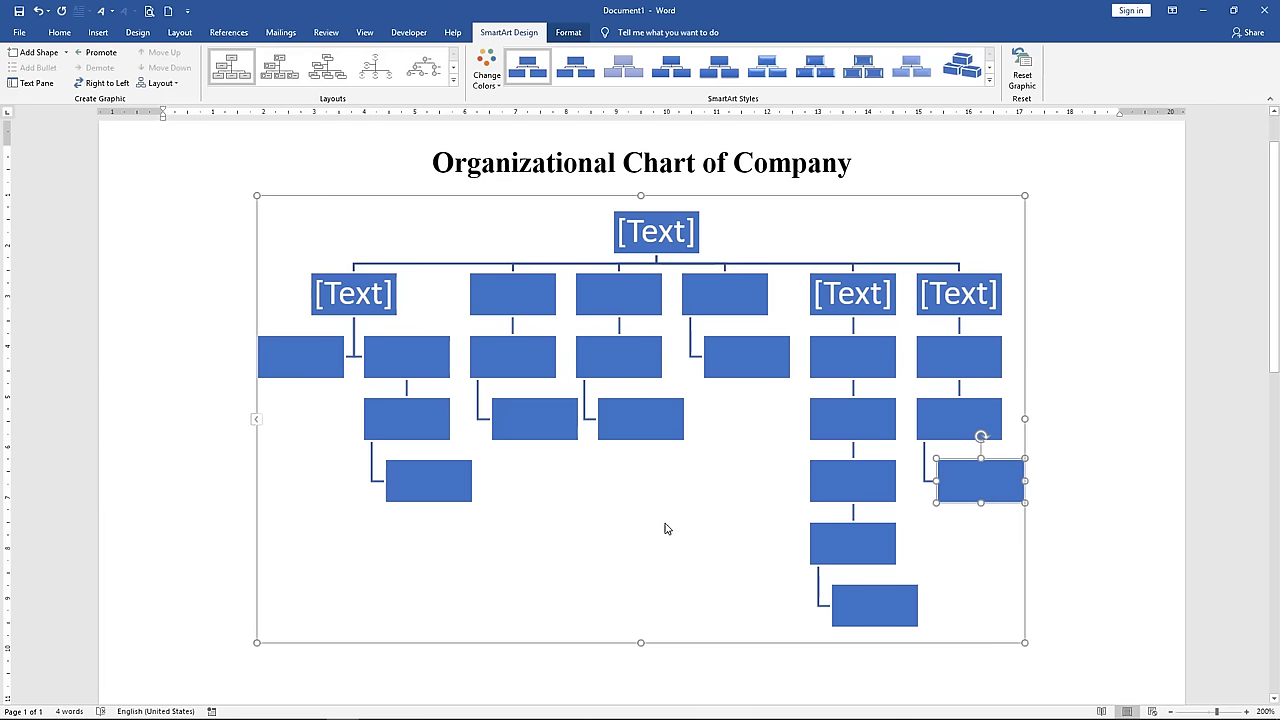
left_click(640, 559)
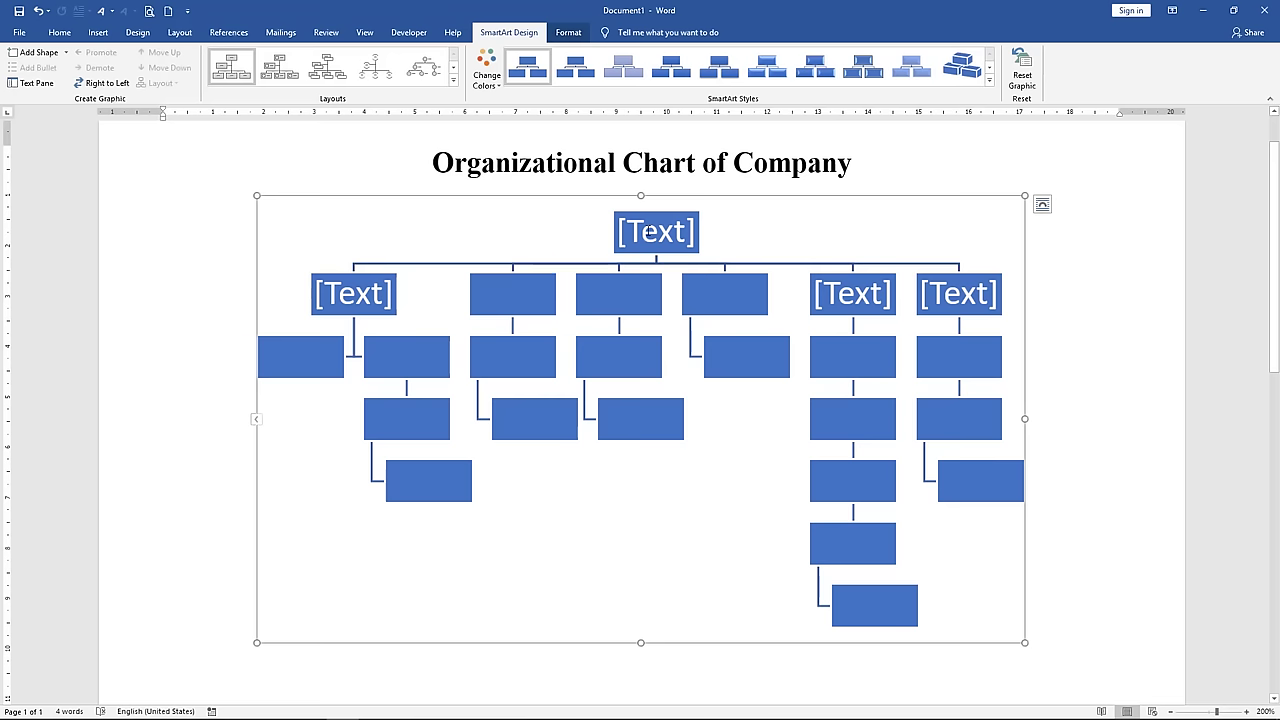
left_click(661, 236)
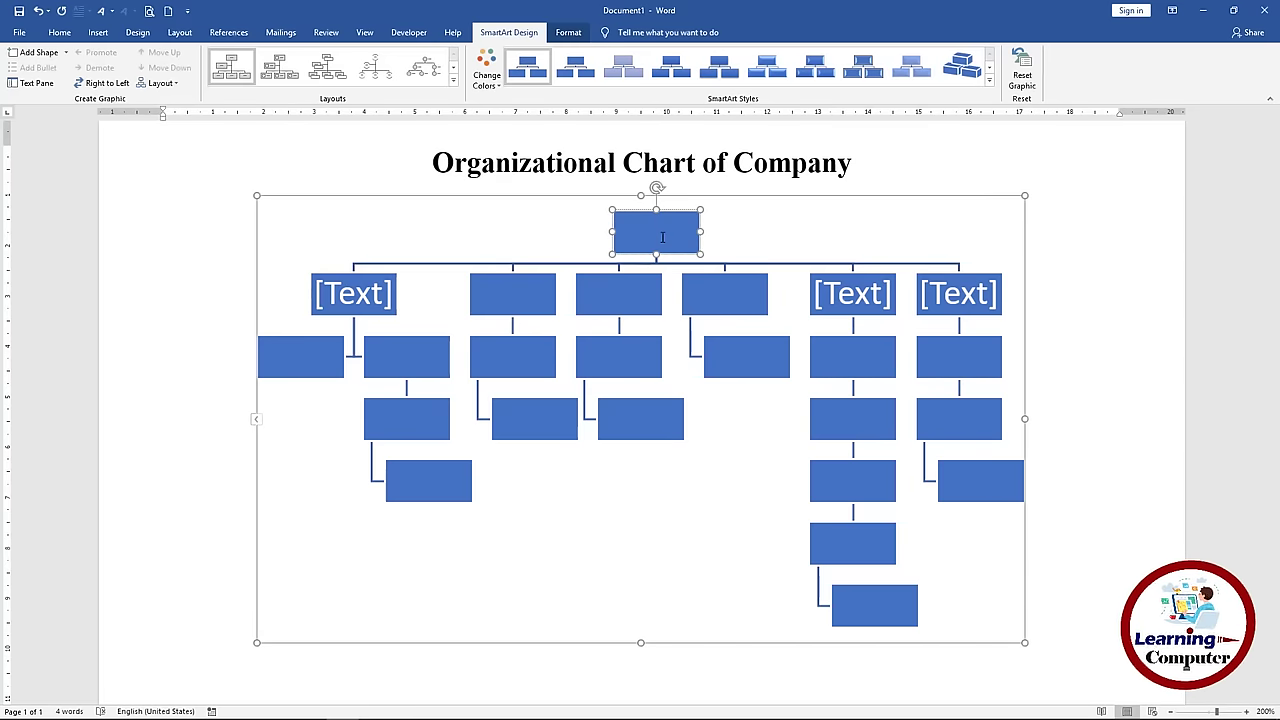
- Type 'CEO Chief Executive' in the top box and 'COO' over 'Chief Operation Officer' in the first second-row box
type("CEO ")
type("Chief")
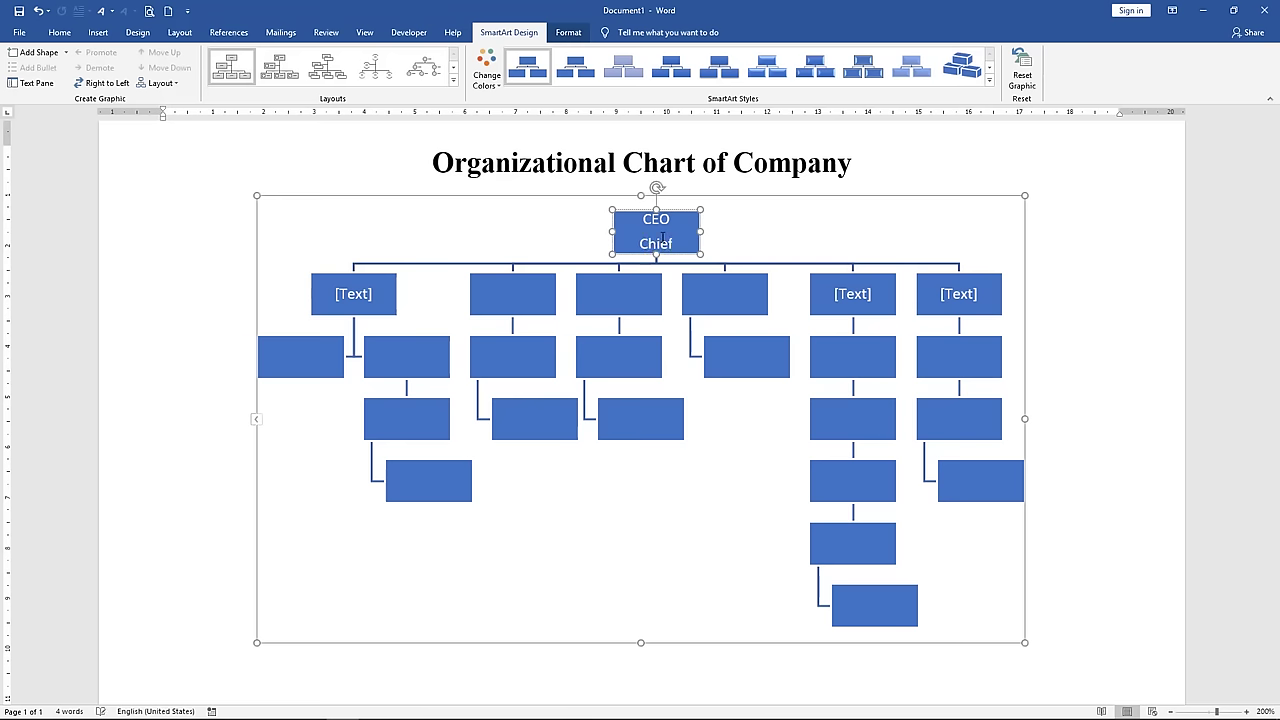
type(" Executive")
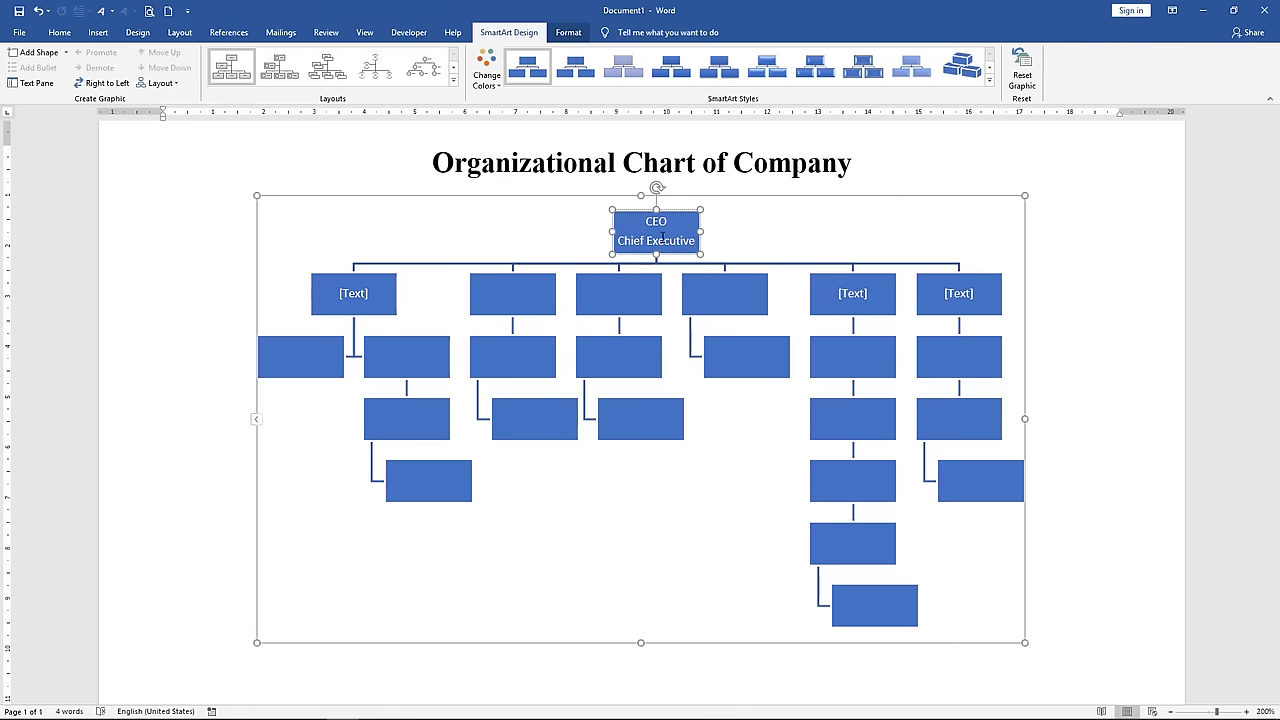
left_click(356, 293)
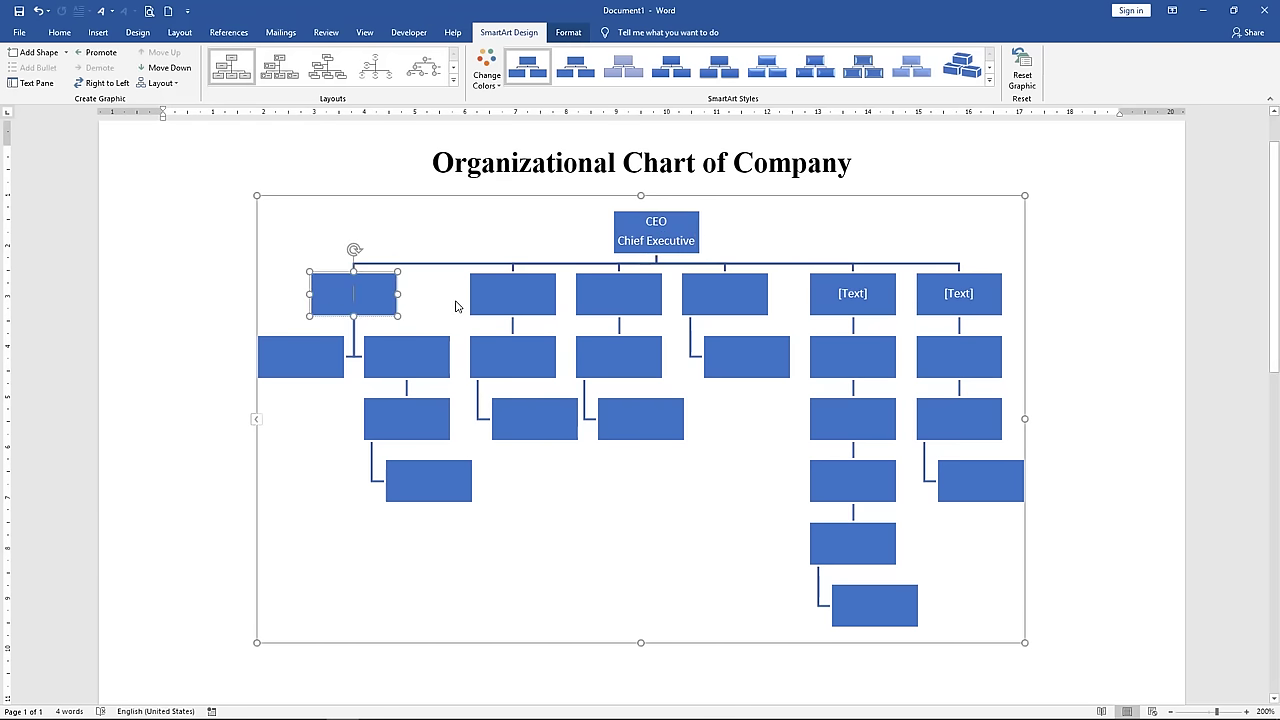
type("COO")
key("Return")
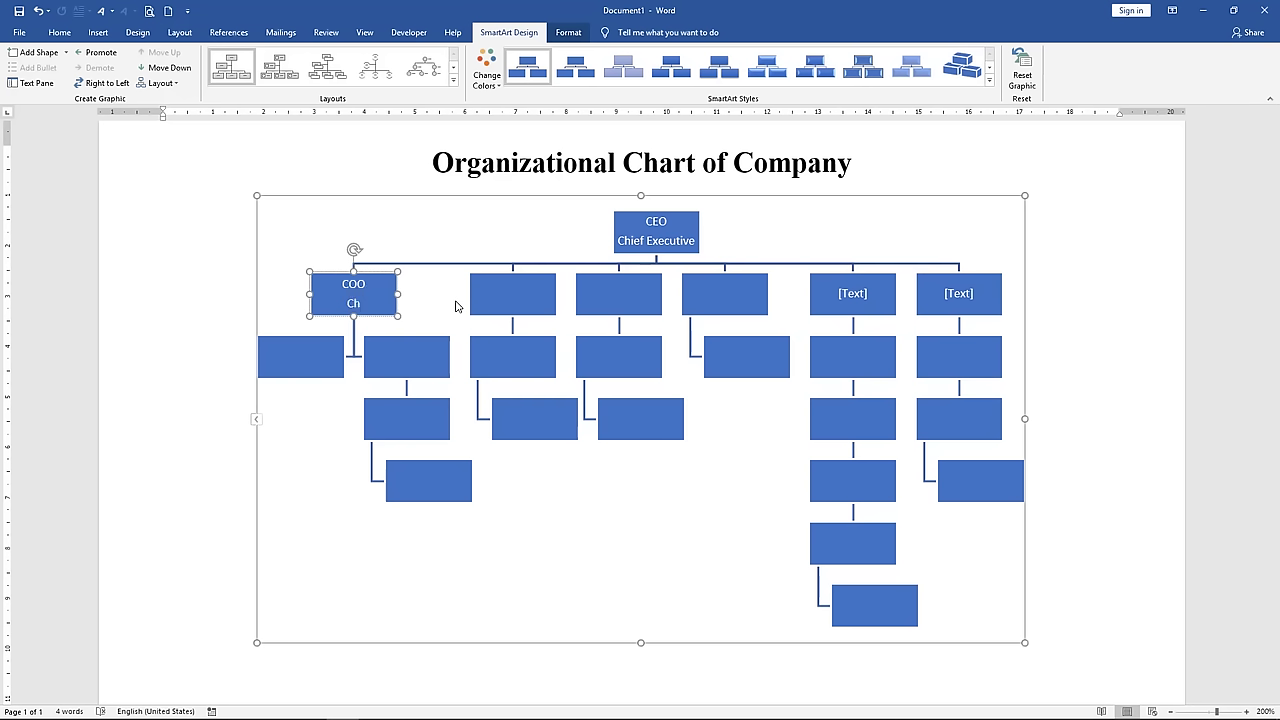
type("ief Operation")
type(" Officer")
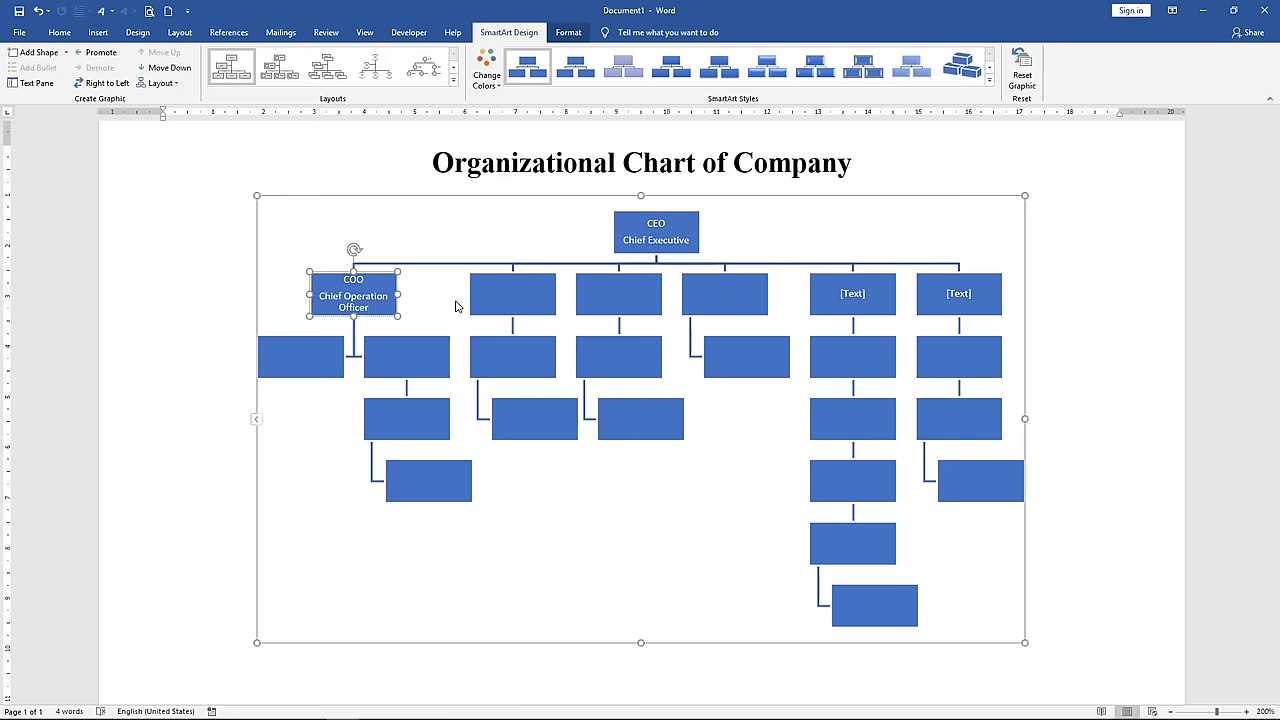
left_click(316, 356)
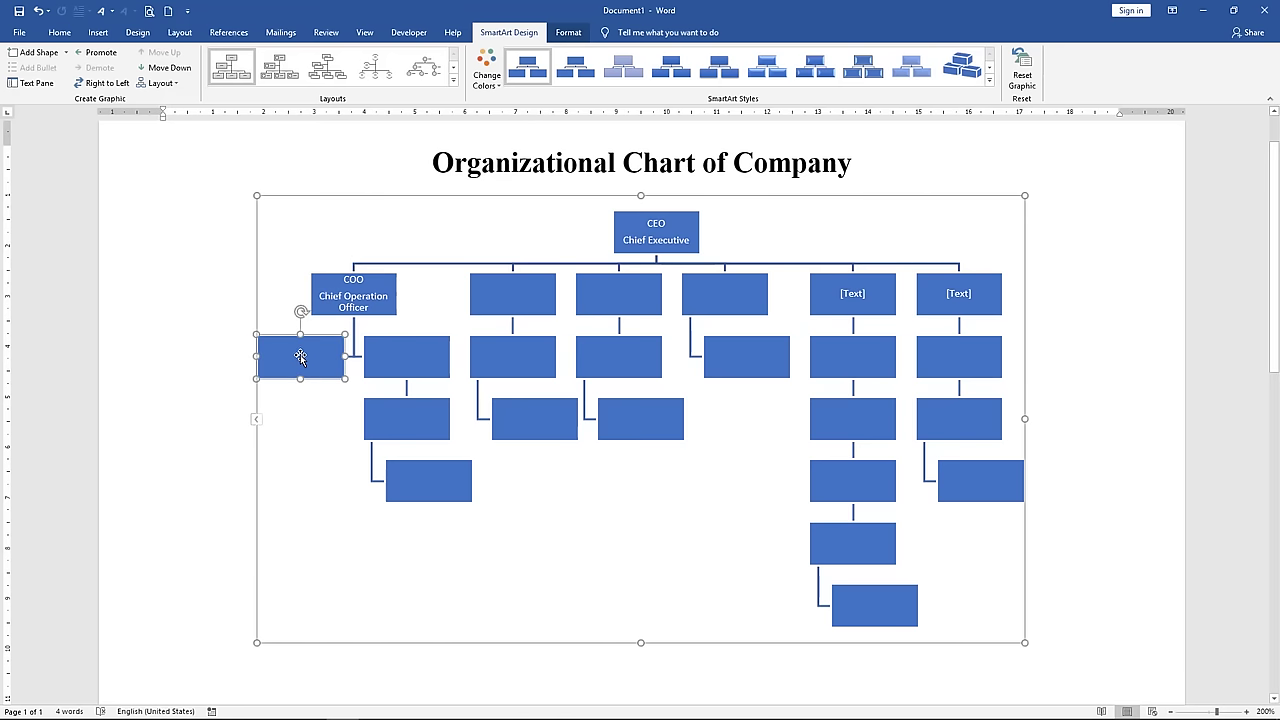
- Enter Director of Production and Director of Operation in the first two boxes under COO
right_click(300, 357)
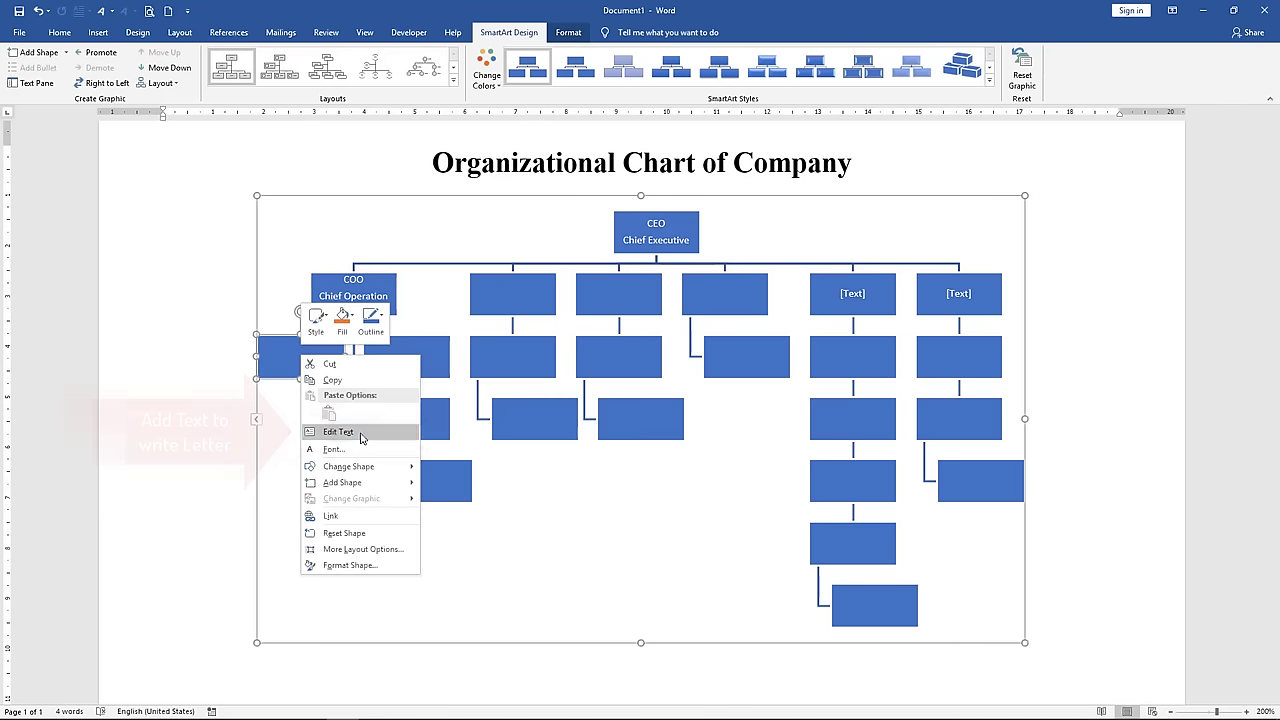
left_click(361, 434)
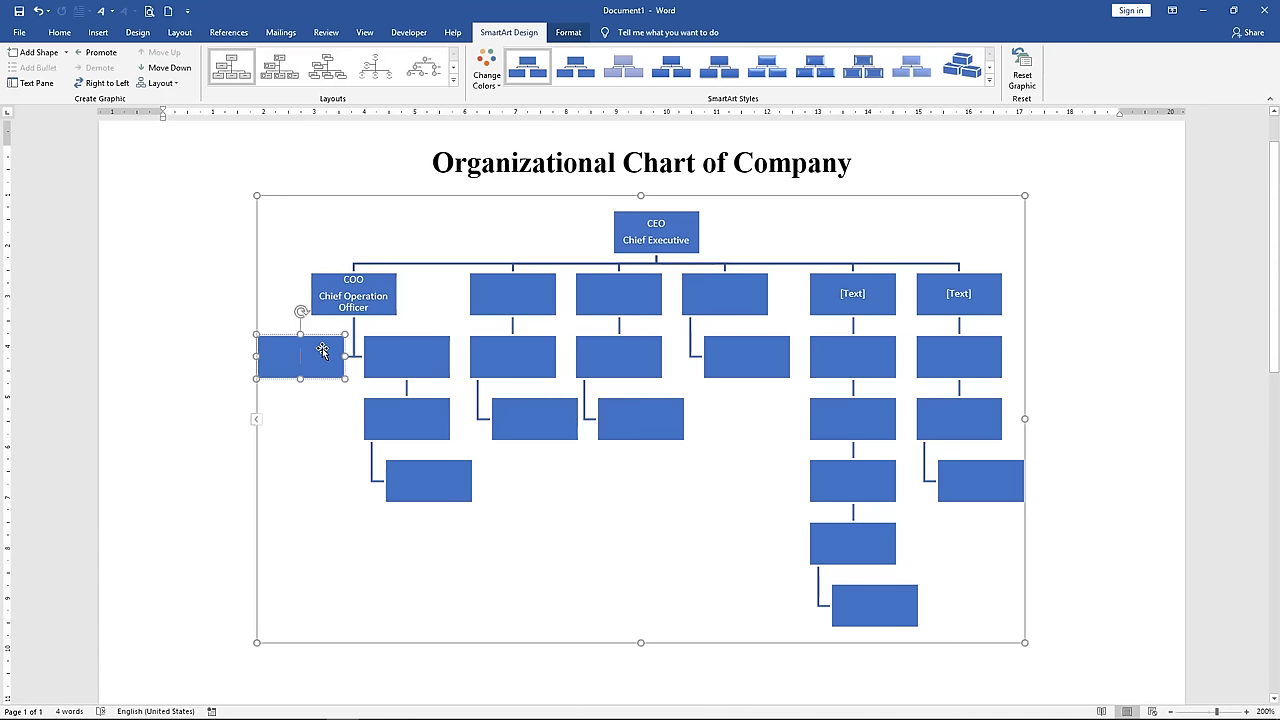
type("Director of")
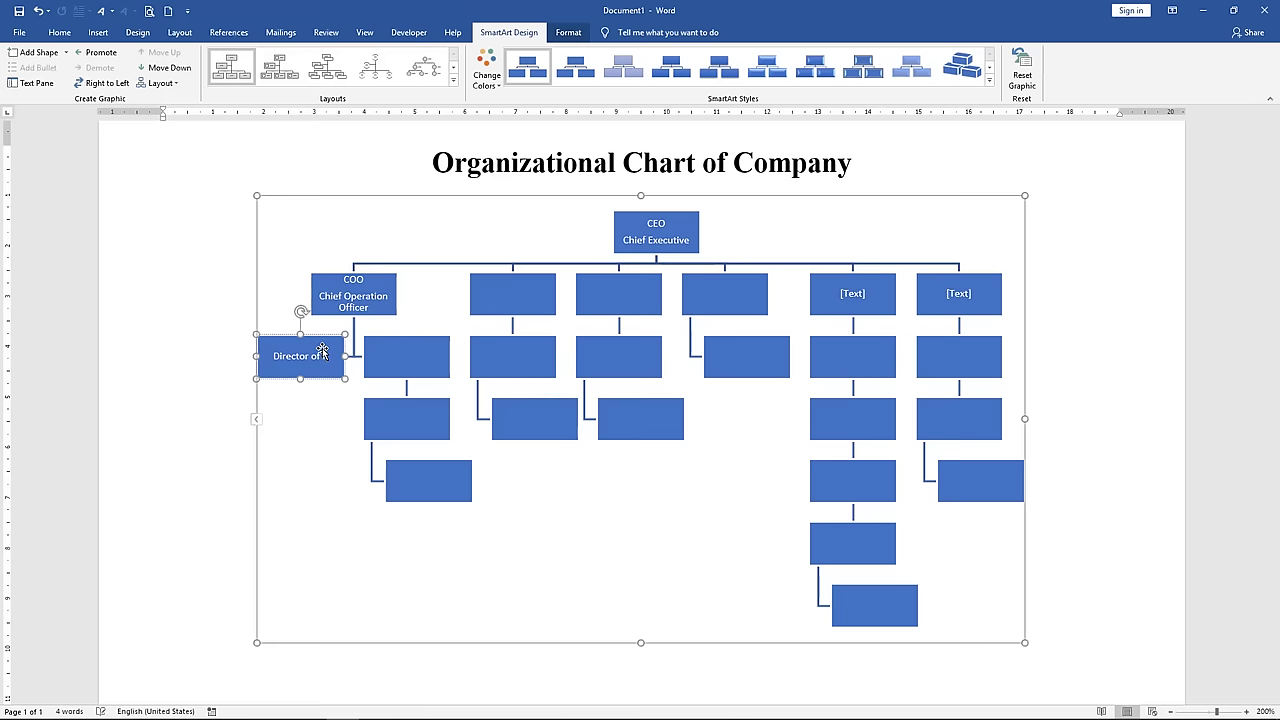
type(" Production")
left_click(409, 356)
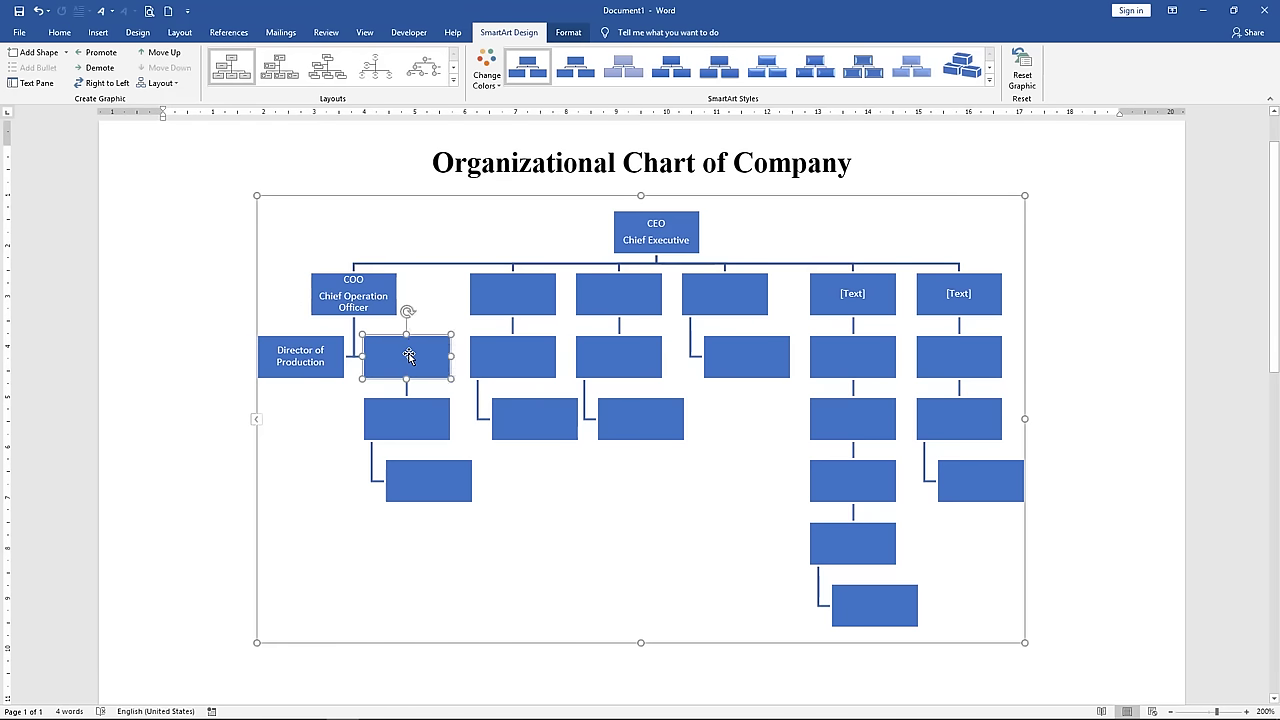
right_click(409, 356)
left_click(457, 391)
type("Direc")
type("tor of Op")
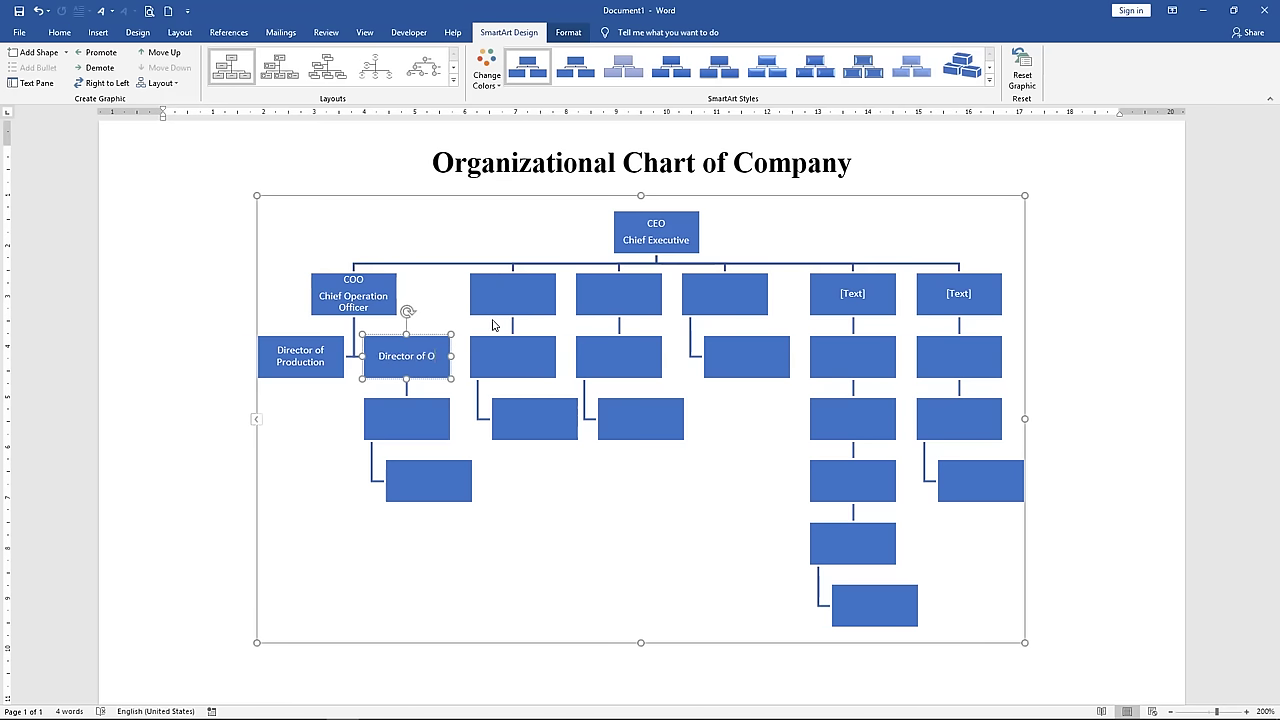
type("eration")
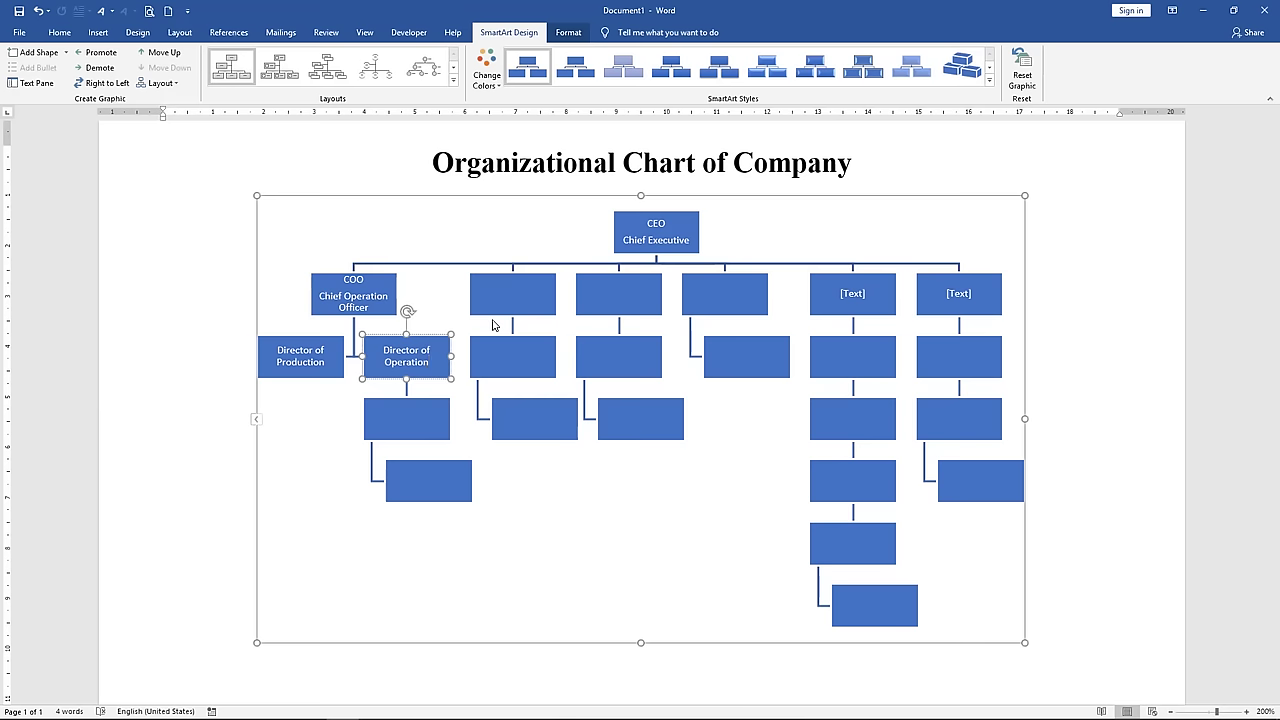
- Fill the next boxes with Supervisor and Executive Officer
left_click(406, 419)
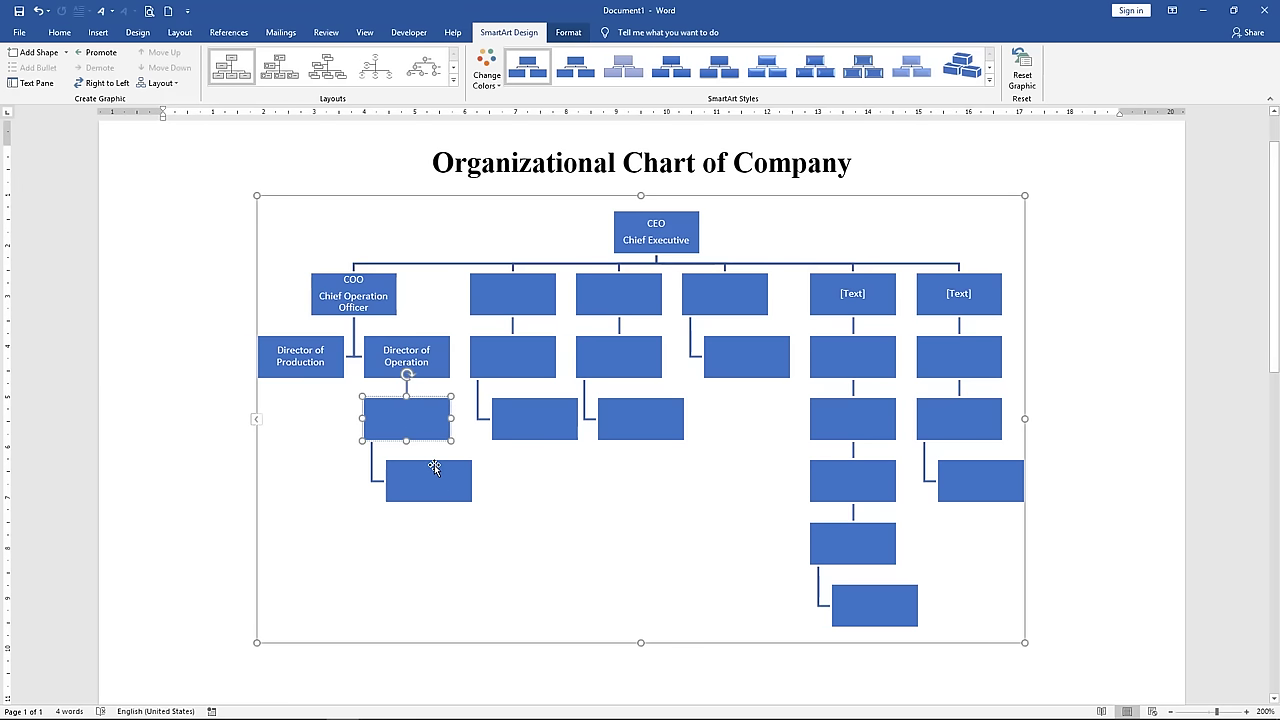
type("Superi")
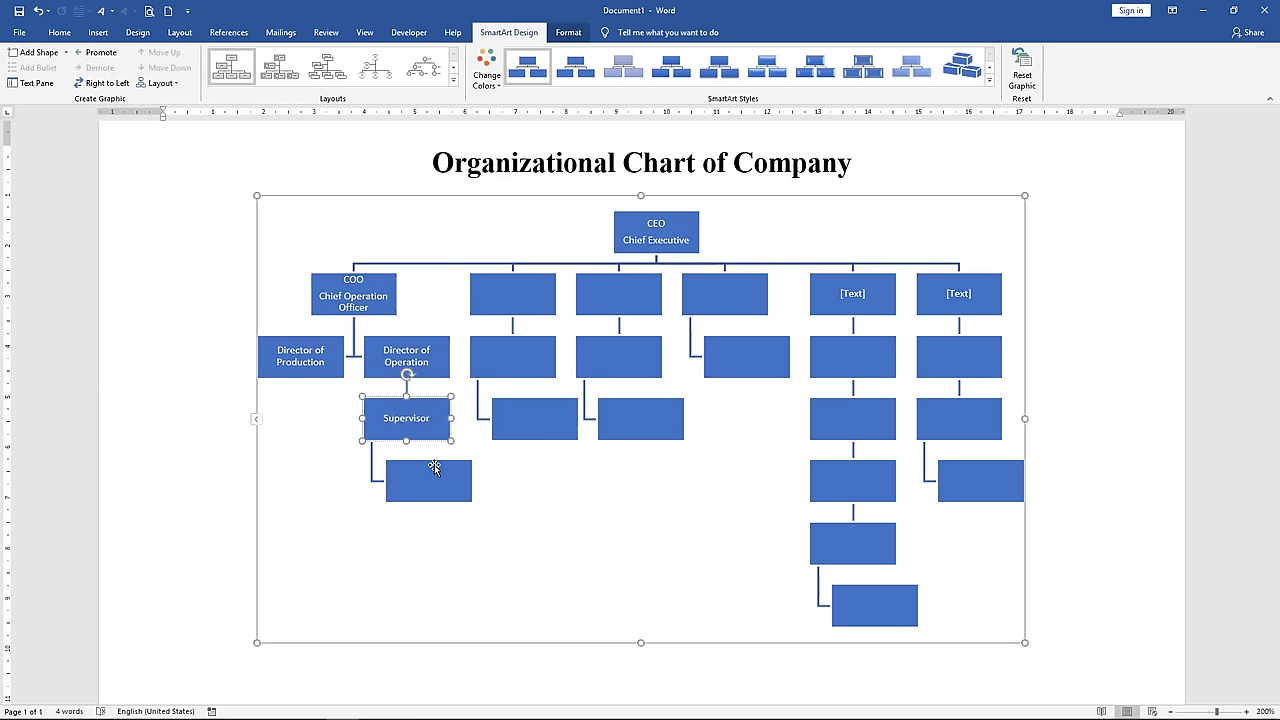
left_click(434, 467)
right_click(430, 475)
left_click(470, 552)
type("Exec")
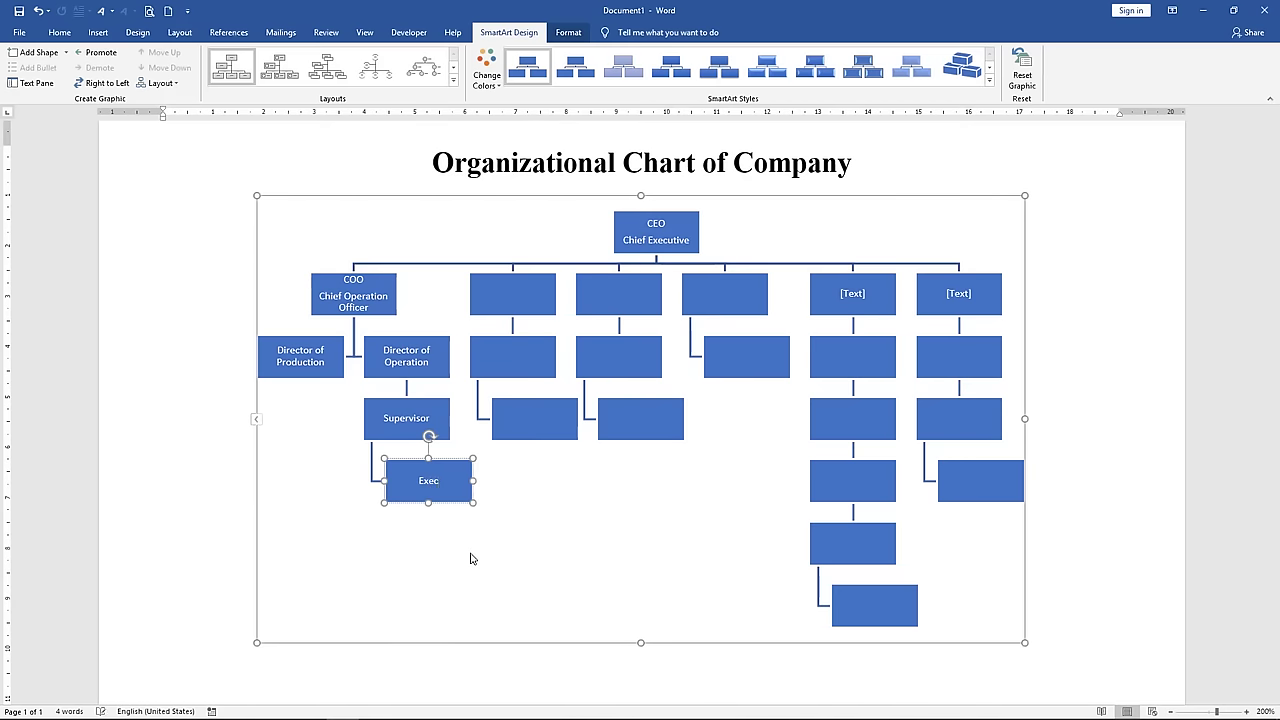
type("utive Officer")
right_click(530, 288)
- Label the box right of COO Chief Fiancial Officer, with Director of Fiancial and Controller below
left_click(551, 363)
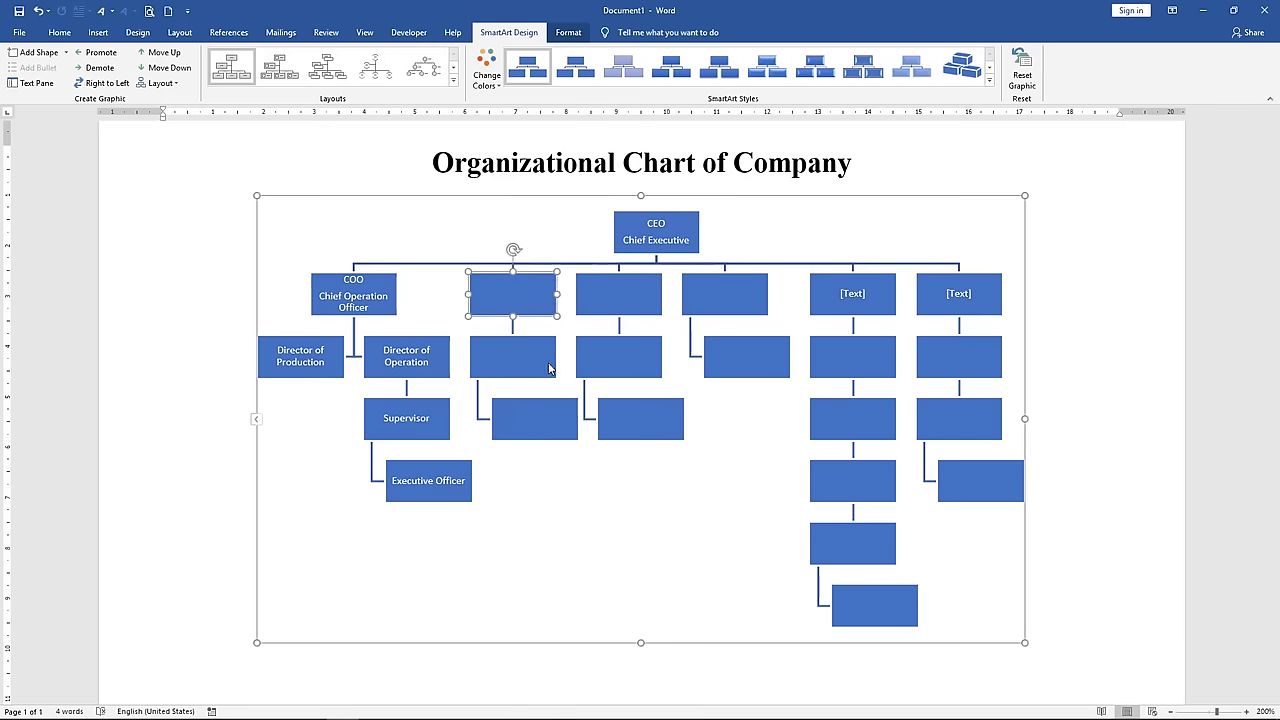
type("C")
type("hief Fianc")
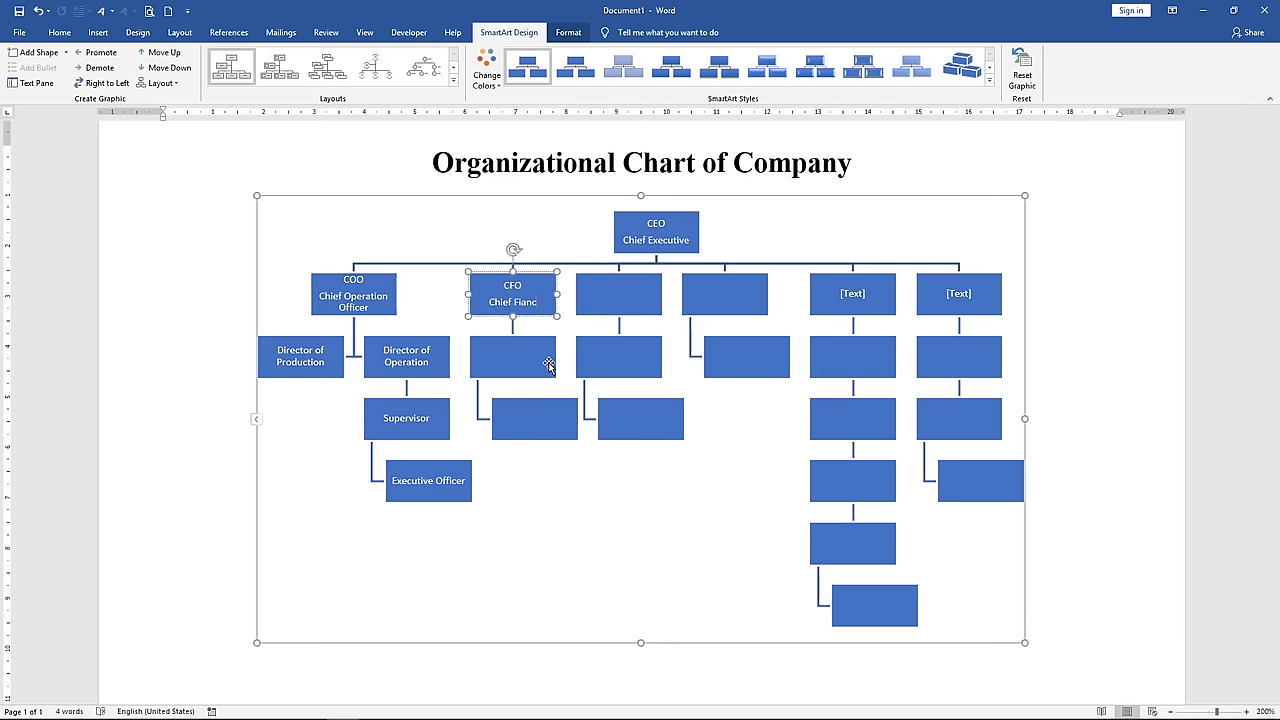
type("ial Officer")
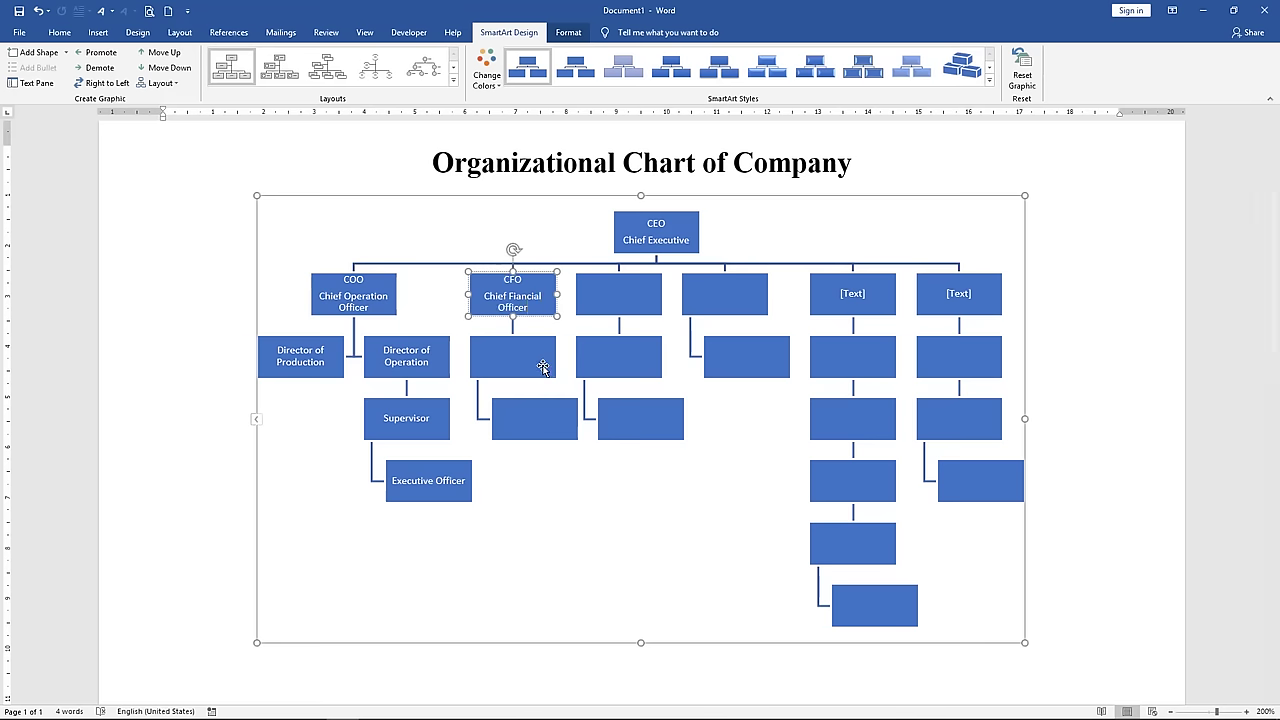
right_click(527, 360)
left_click(531, 387)
type("D")
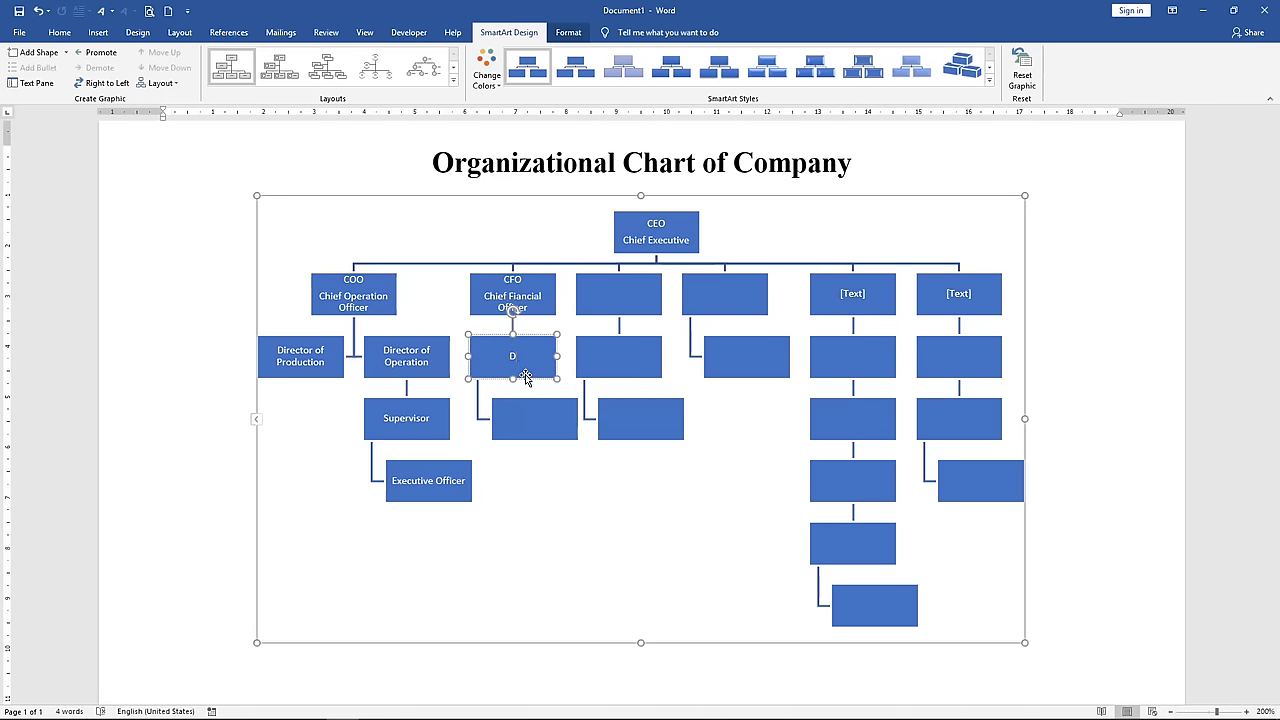
type("irector of Fiancia")
type("l")
left_click(531, 417)
type("C")
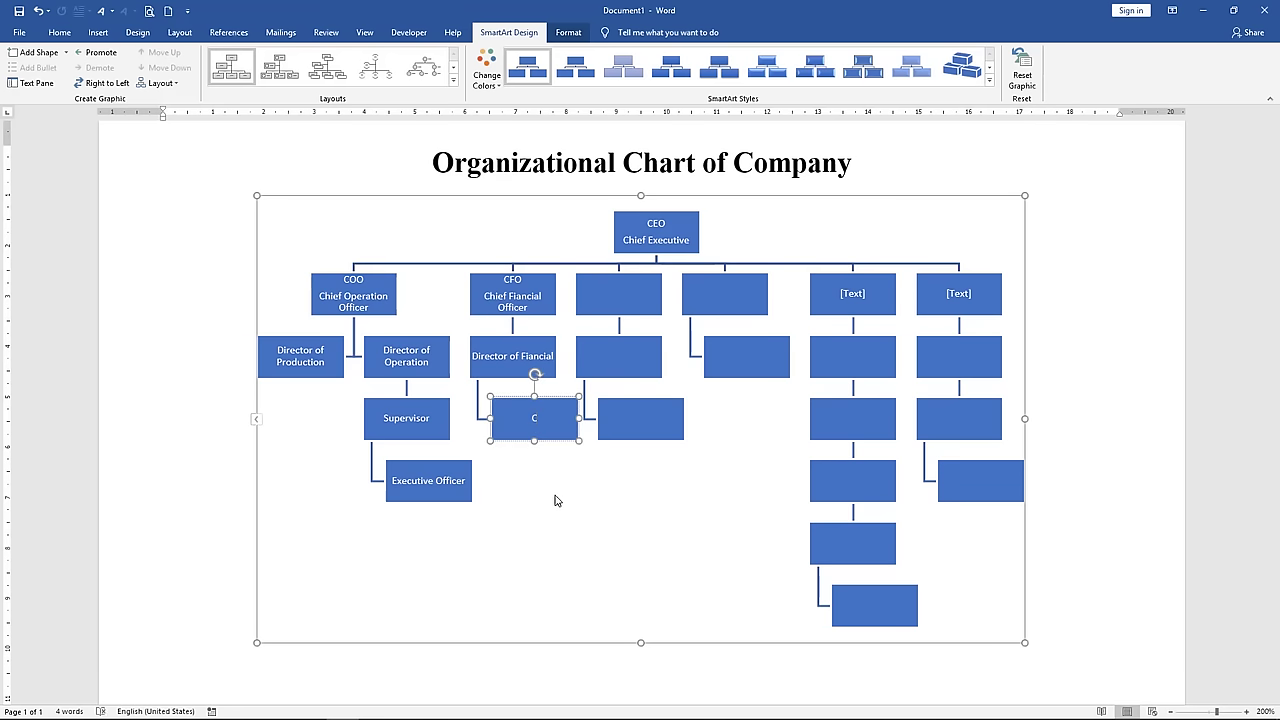
type("ontroller")
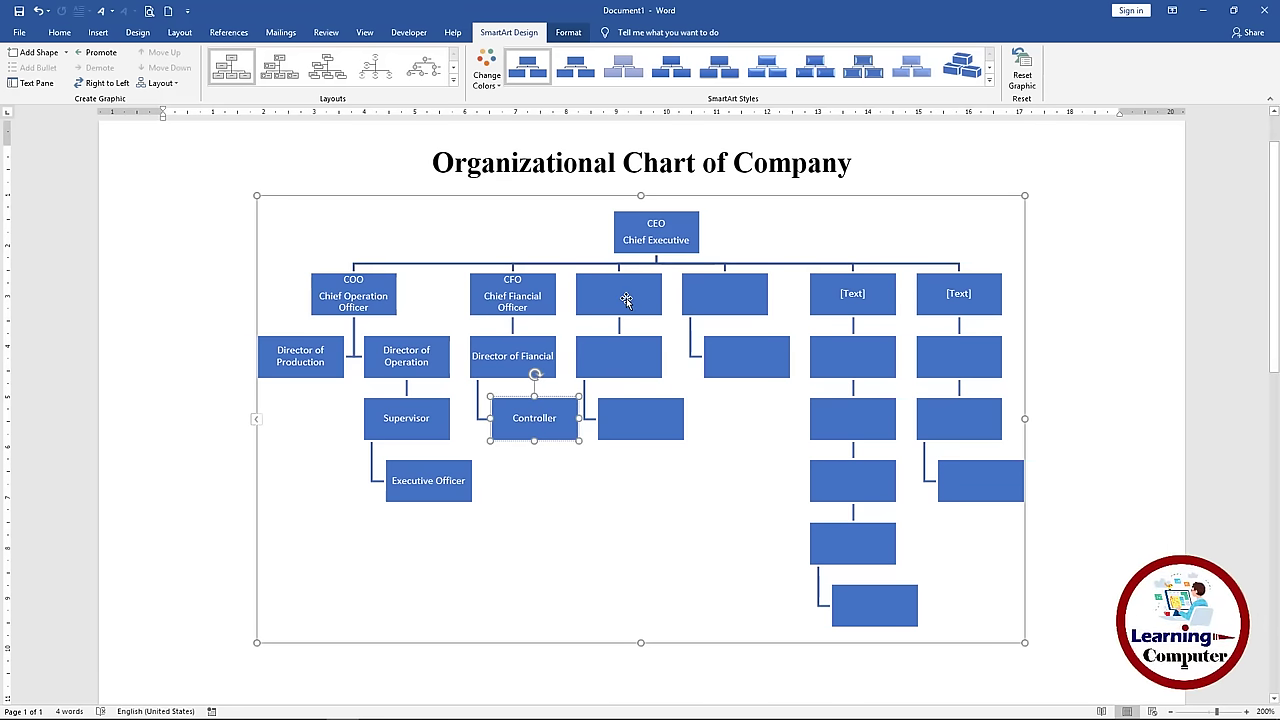
left_click(612, 293)
- Title the box right of CFO 'VP of Marketing' with Vice President on a second line
right_click(612, 293)
left_click(643, 363)
type("VP")
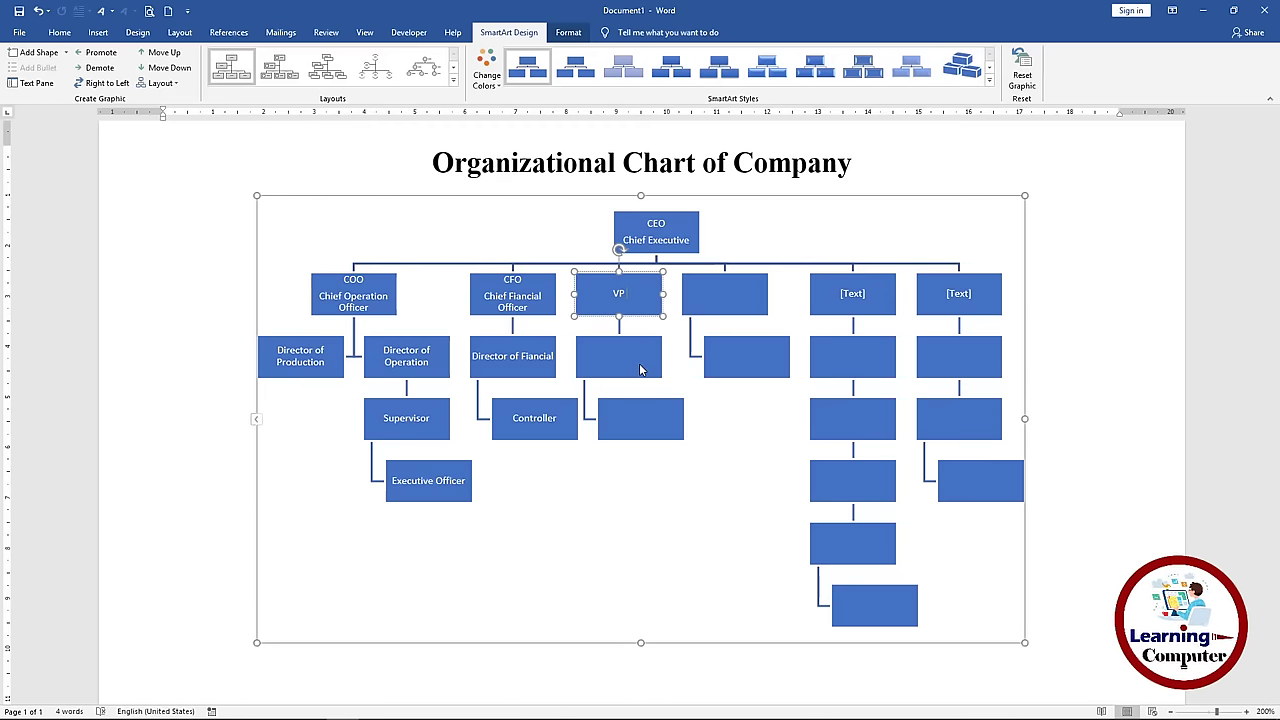
type(" of Marketing")
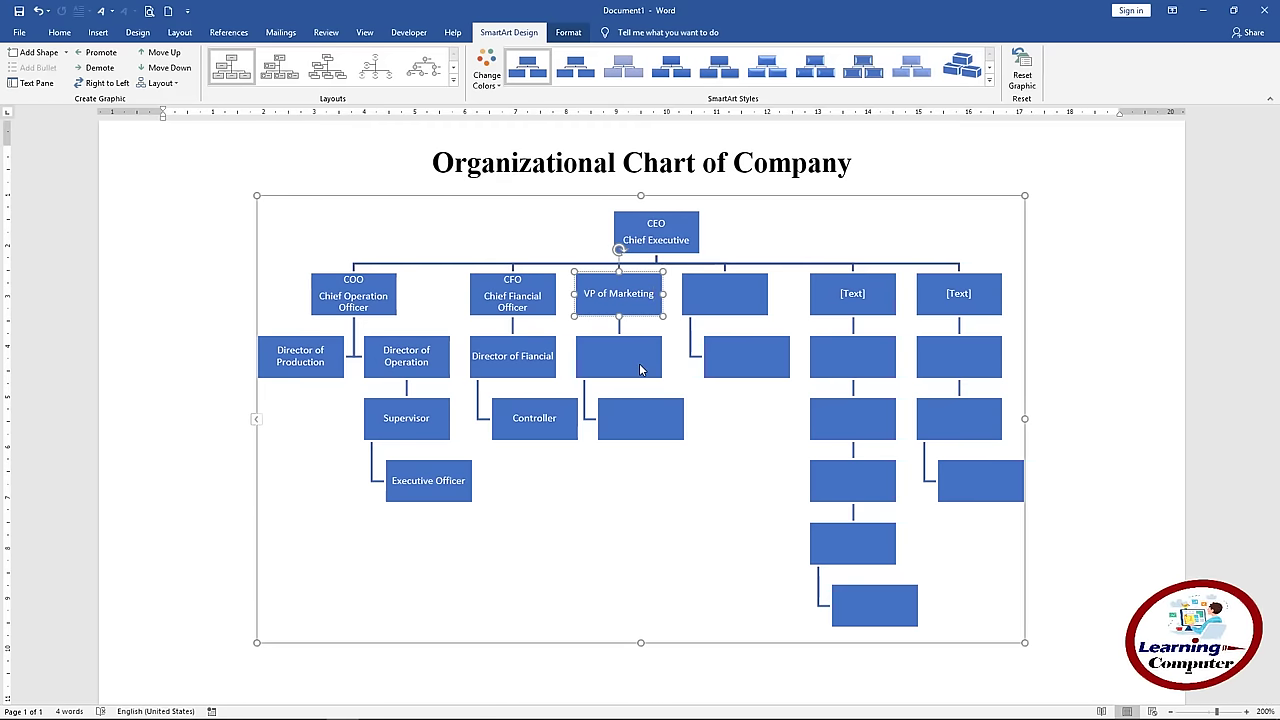
key("Return")
type("(VP=Presi")
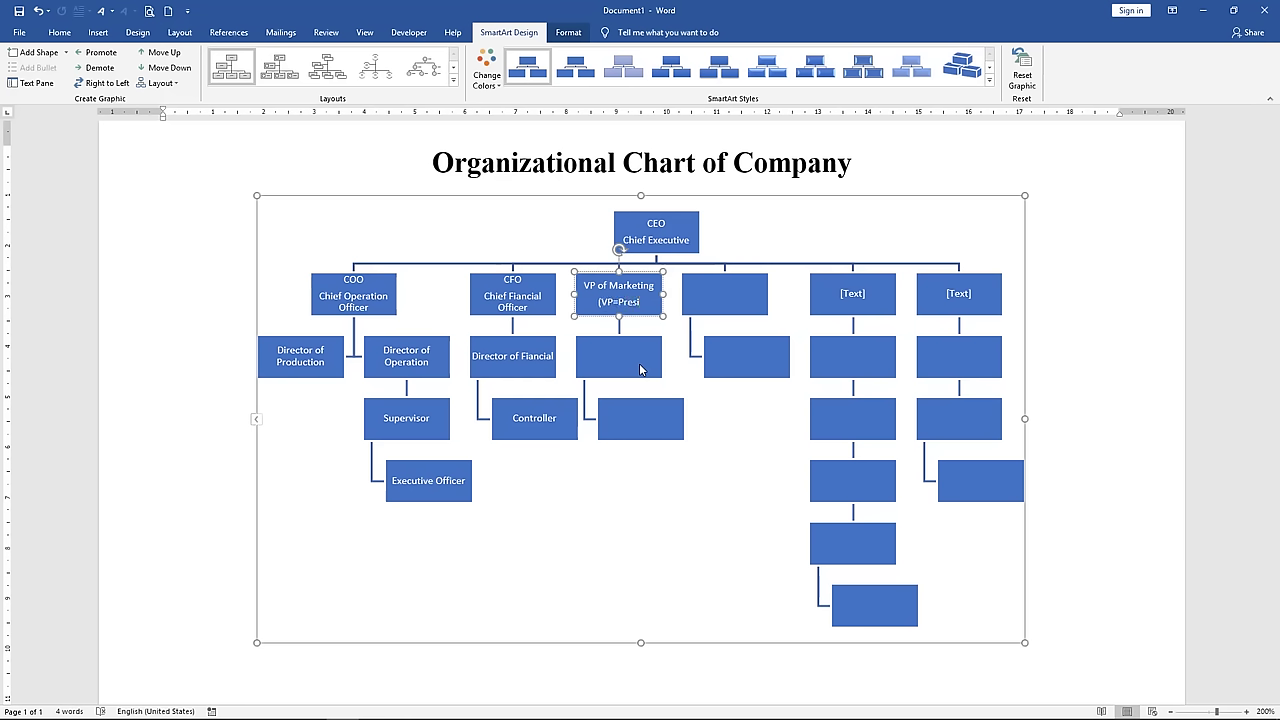
type("dent")
type("Vic")
type("e ")
type(")")
- Fill the boxes under VP of Marketing with Research Marketing Manager and Web Master
left_click(610, 364)
right_click(610, 364)
key("Escape")
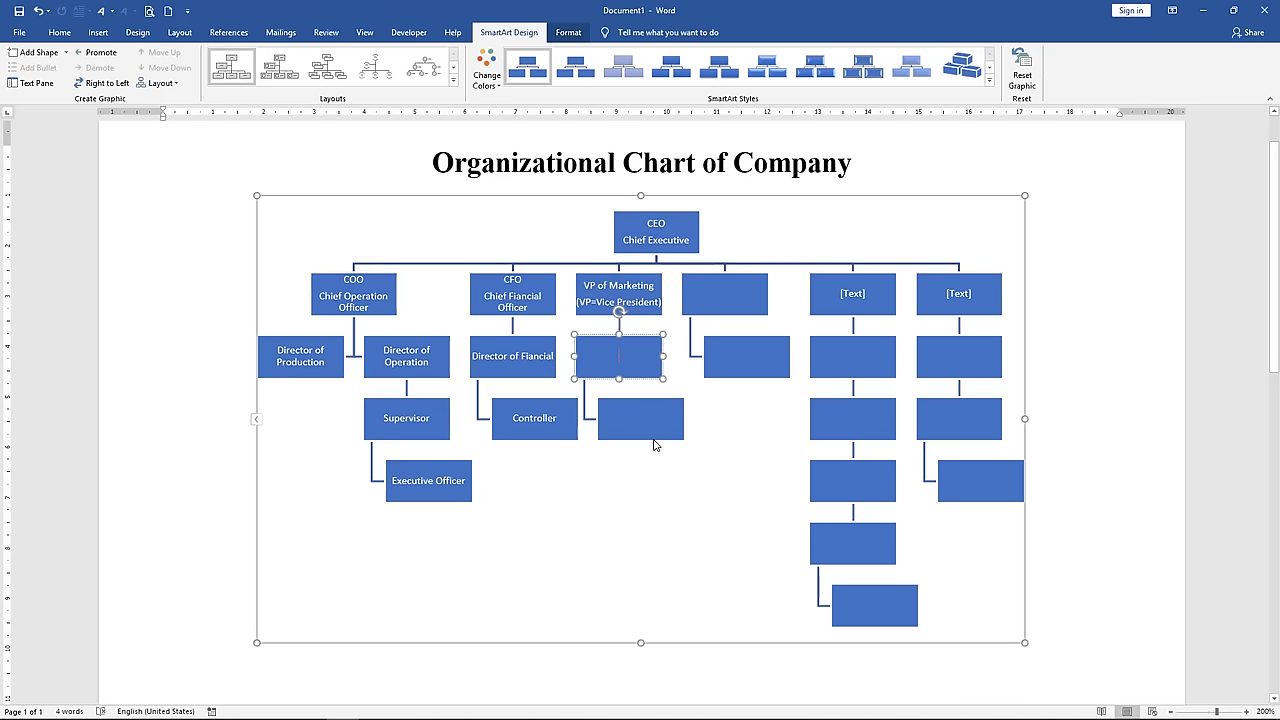
type("Research Ma")
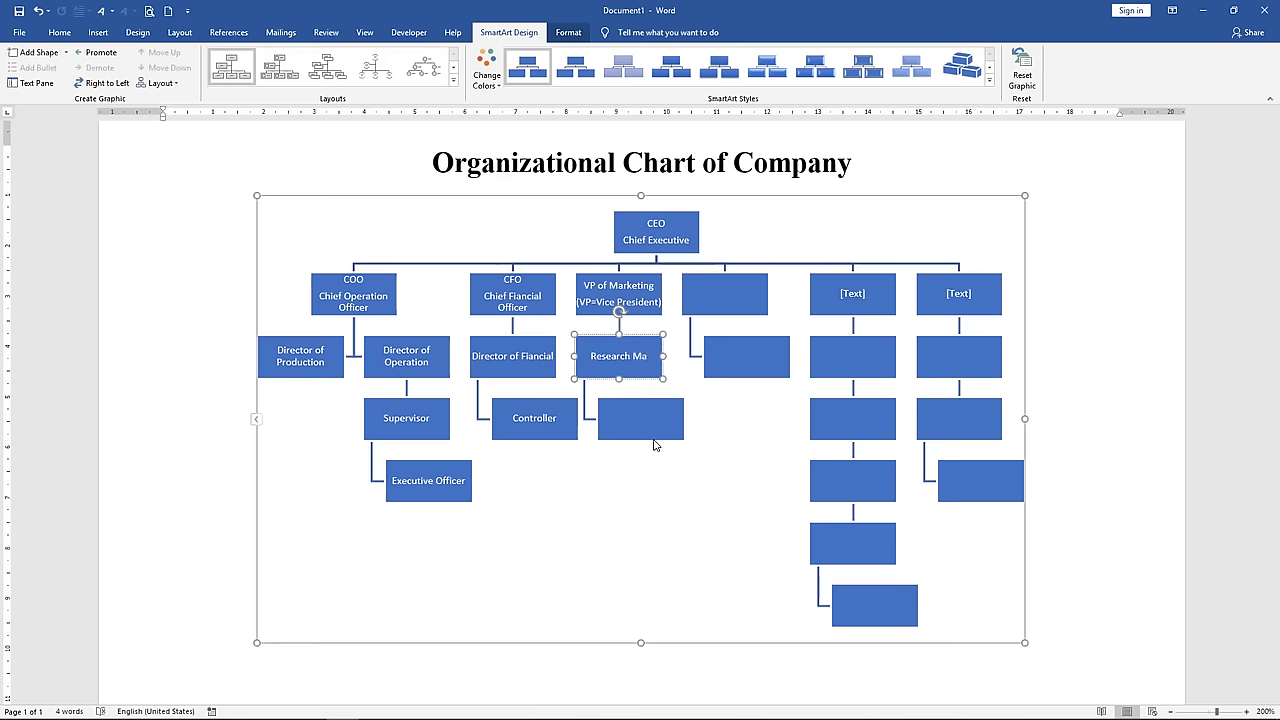
type("rketing Man")
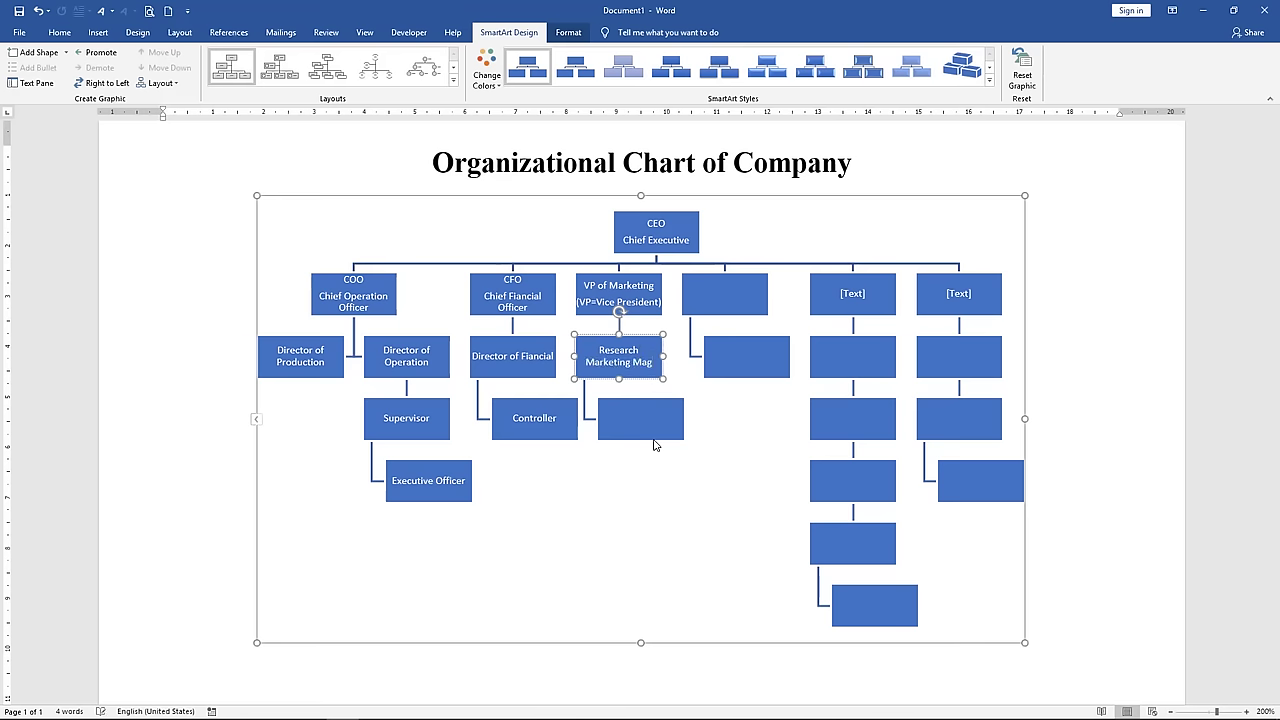
type("ager")
left_click(652, 432)
right_click(652, 432)
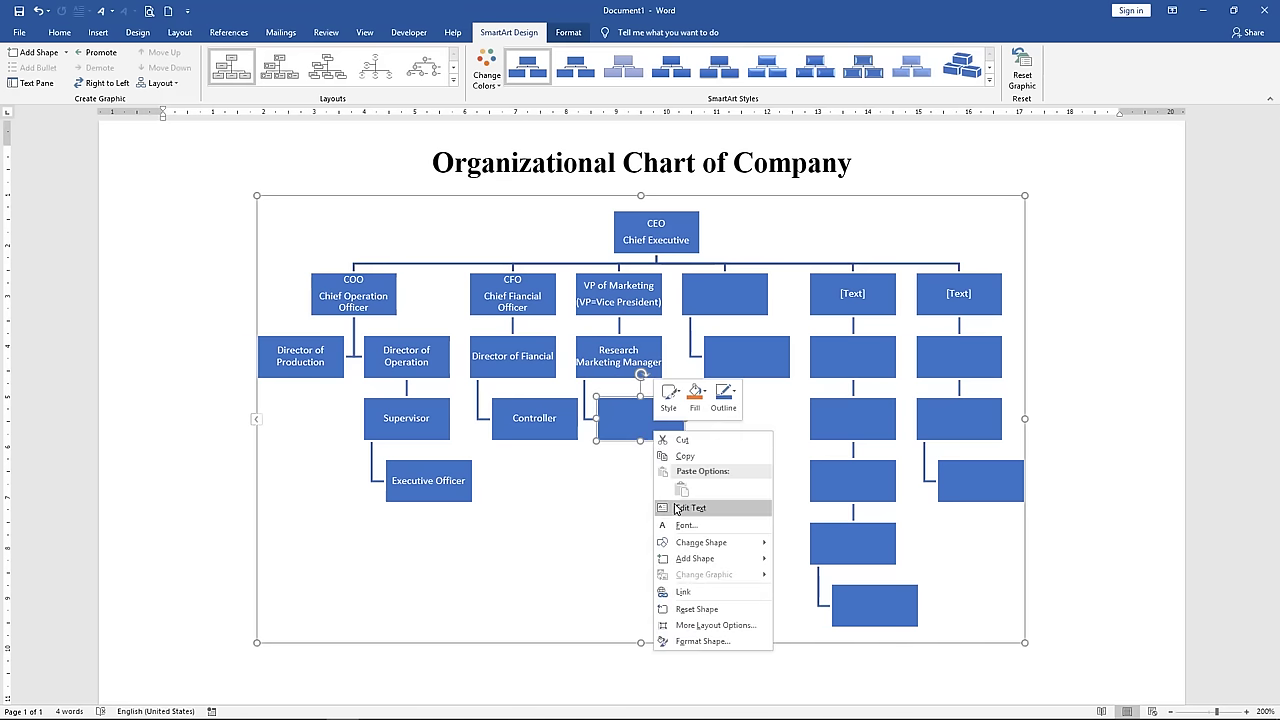
left_click(674, 509)
type("eb Mast")
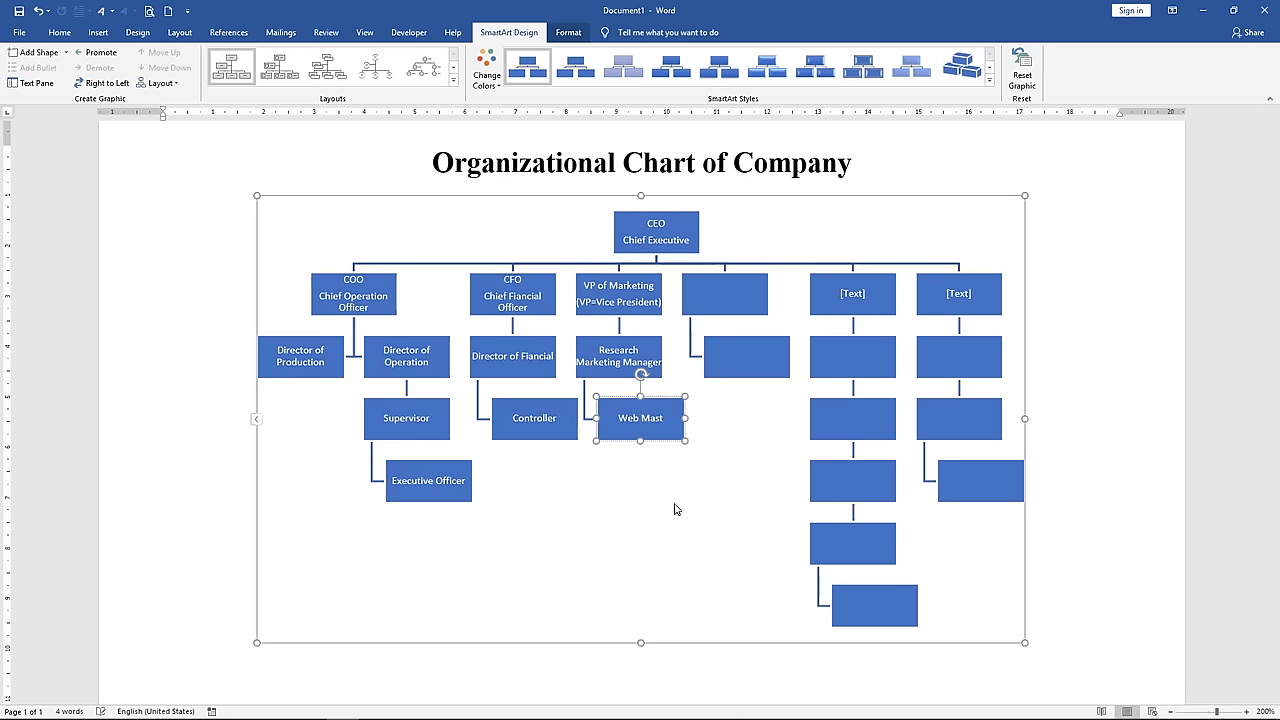
type("er")
- Title the next top box VP of IT with System Admin beneath it
right_click(692, 285)
left_click(745, 371)
type("VP of IT")
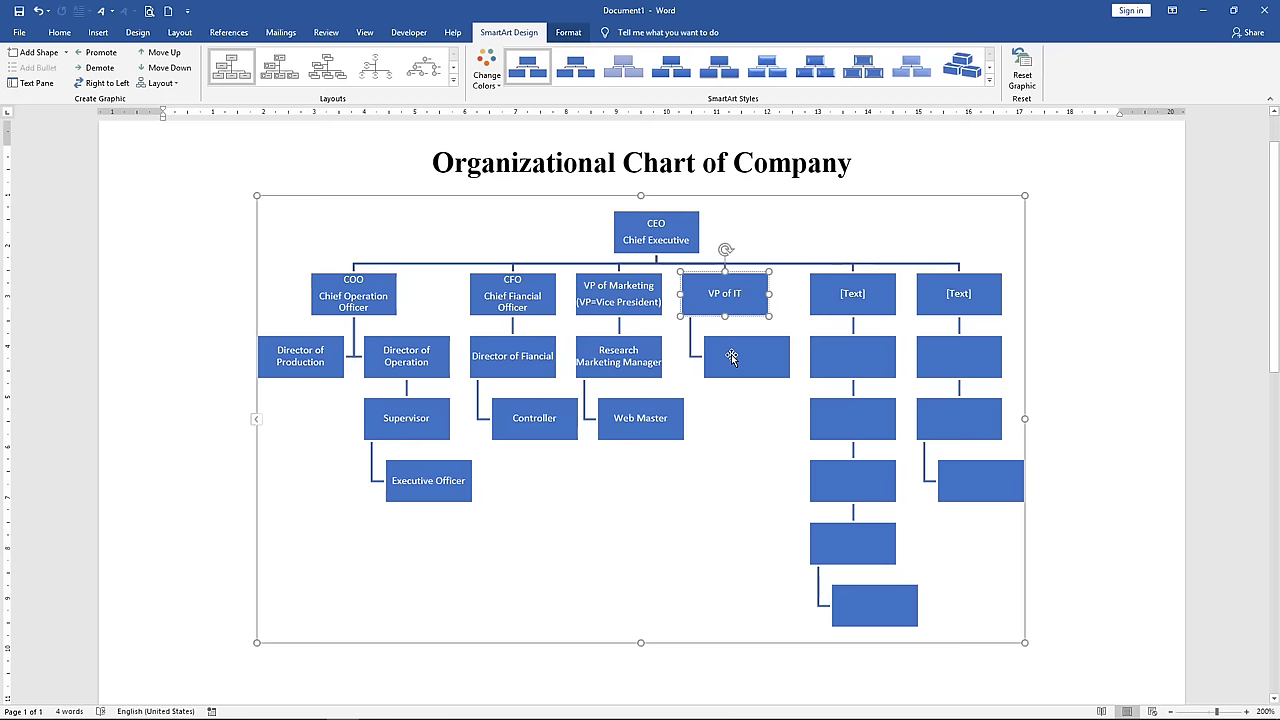
right_click(745, 371)
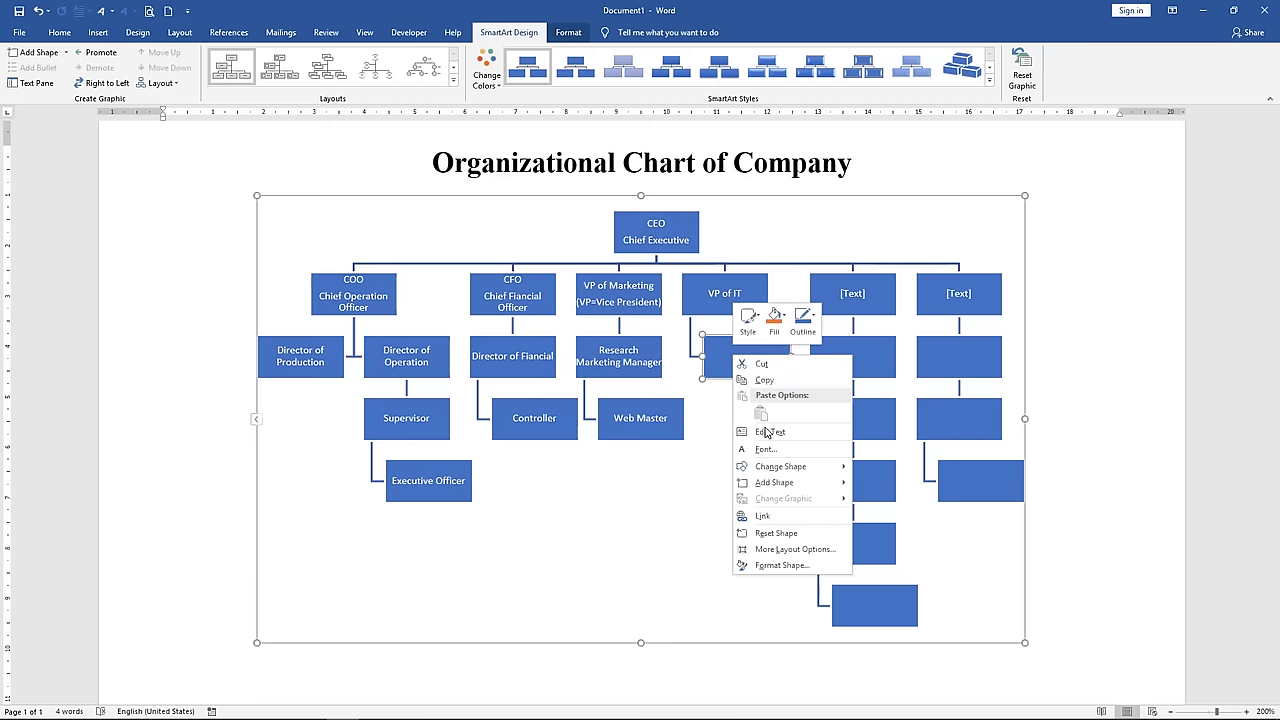
left_click(771, 431)
type("System Admi")
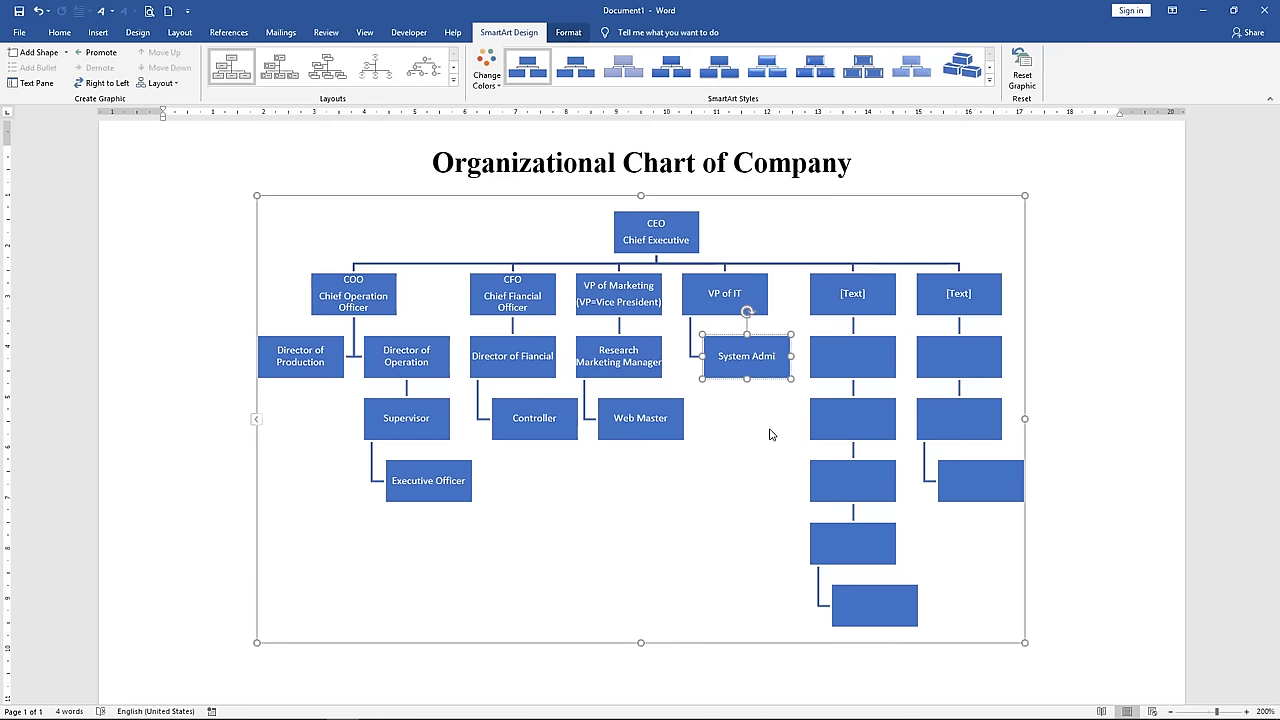
type("n")
- Title the box right of VP of IT 'VP of Enginerring' with Program Manager below
left_click(854, 293)
type("V")
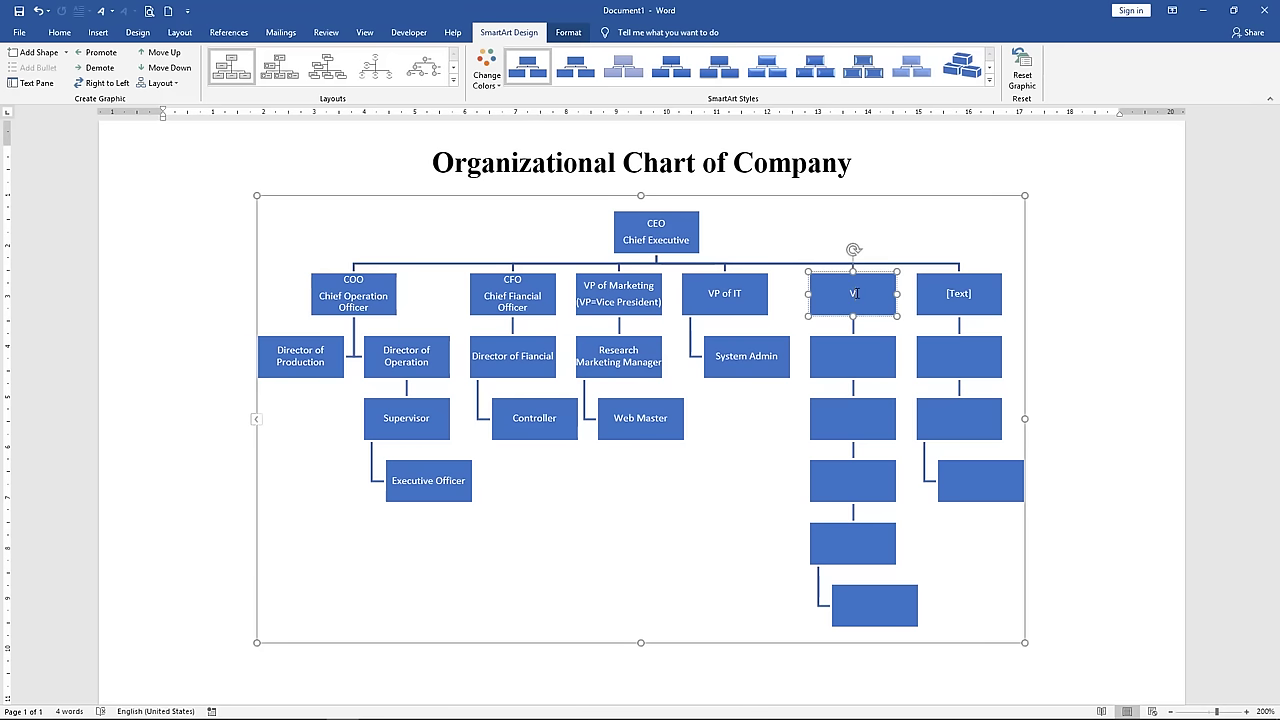
type("P of Enginer")
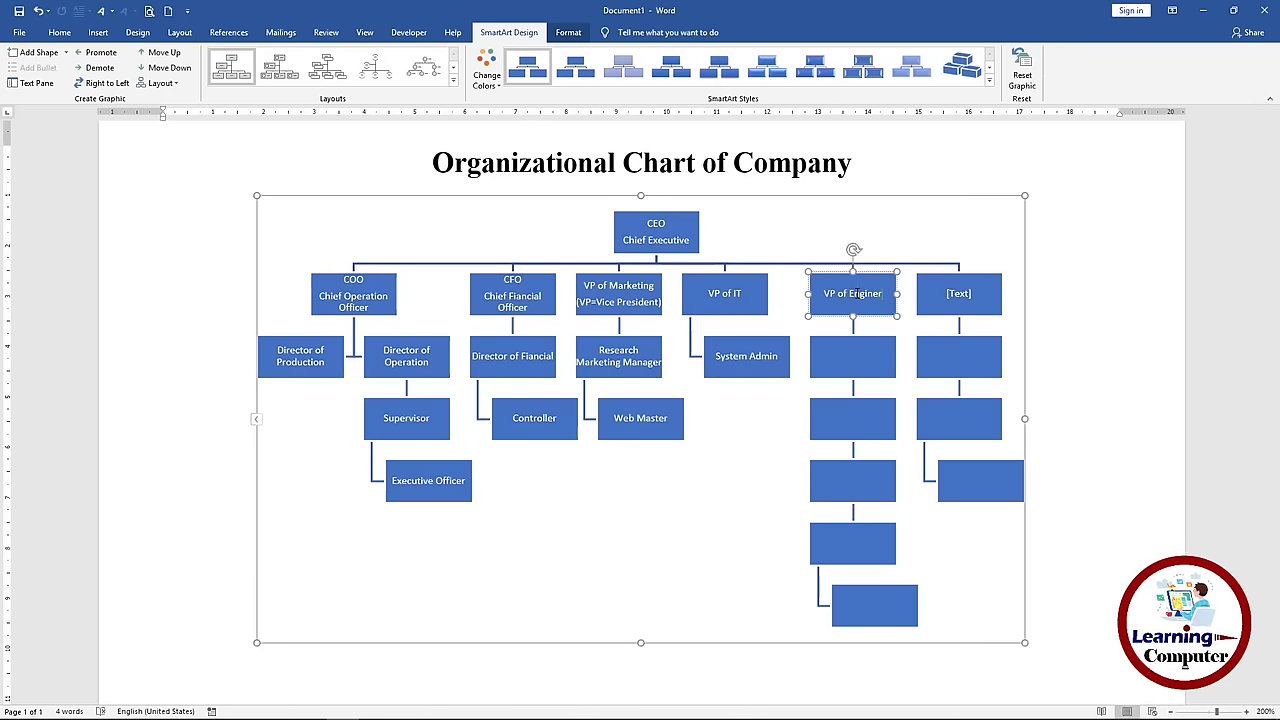
type("ring")
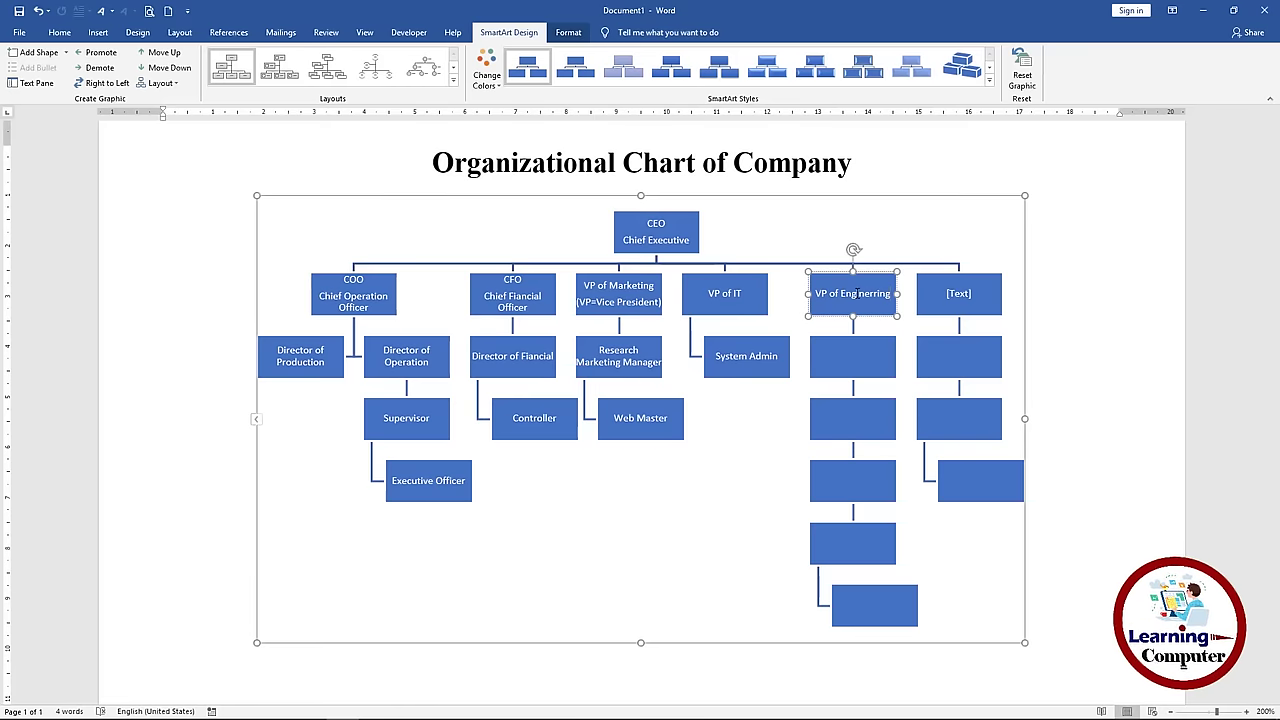
left_click(851, 346)
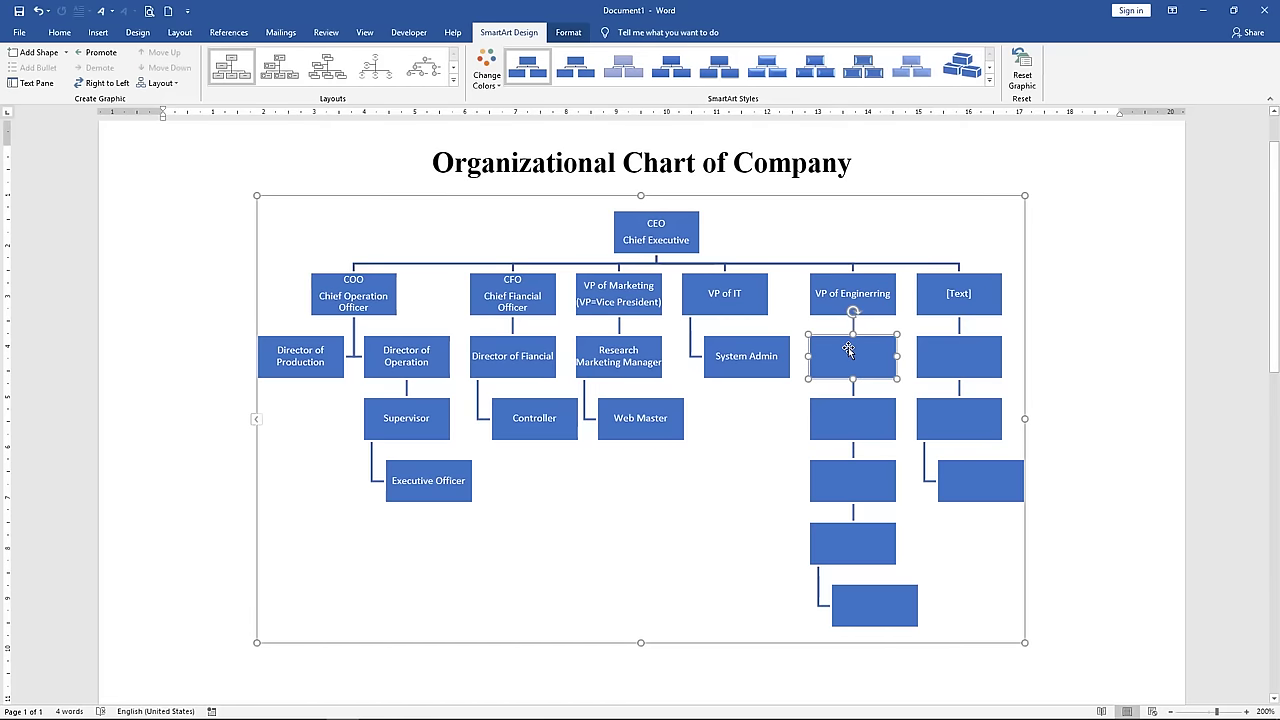
right_click(848, 350)
left_click(886, 430)
type("Programmer")
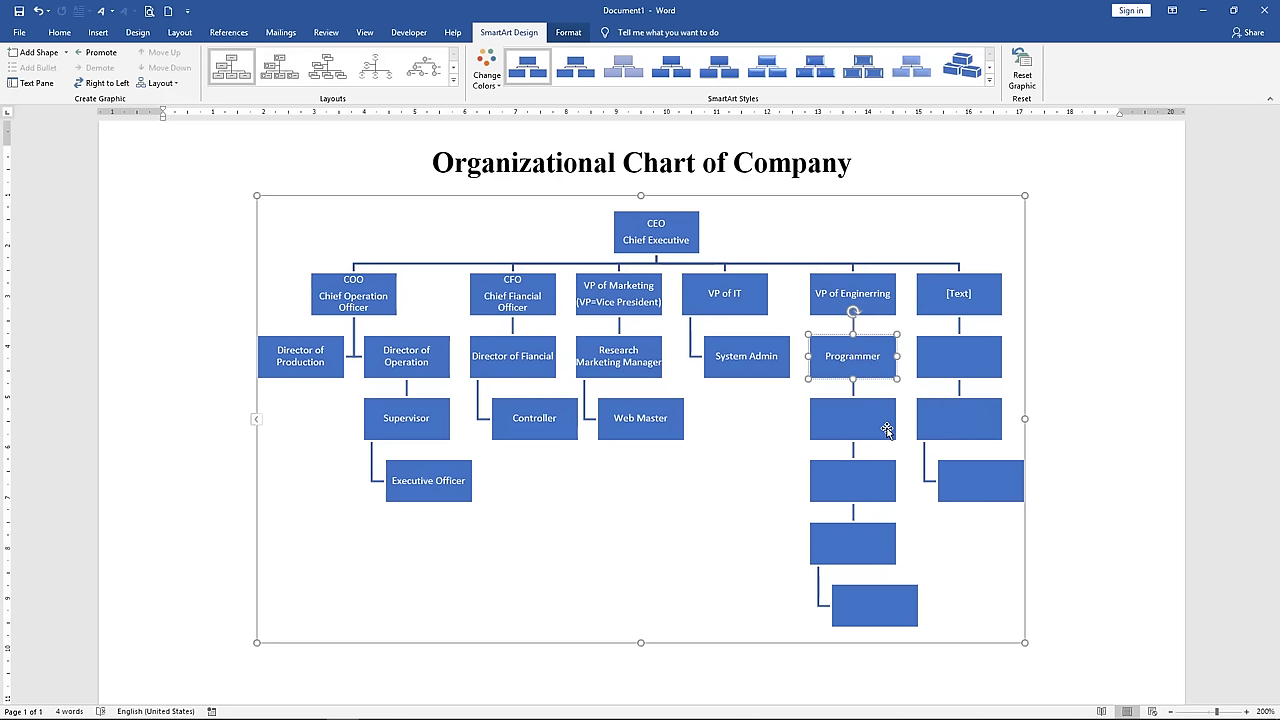
key("BackSpace")
key("BackSpace")
key("BackSpace")
type(" Manager")
- Enter Program Supervisor in the box below Program Manager, fixing the misspelling
left_click(870, 428)
right_click(860, 421)
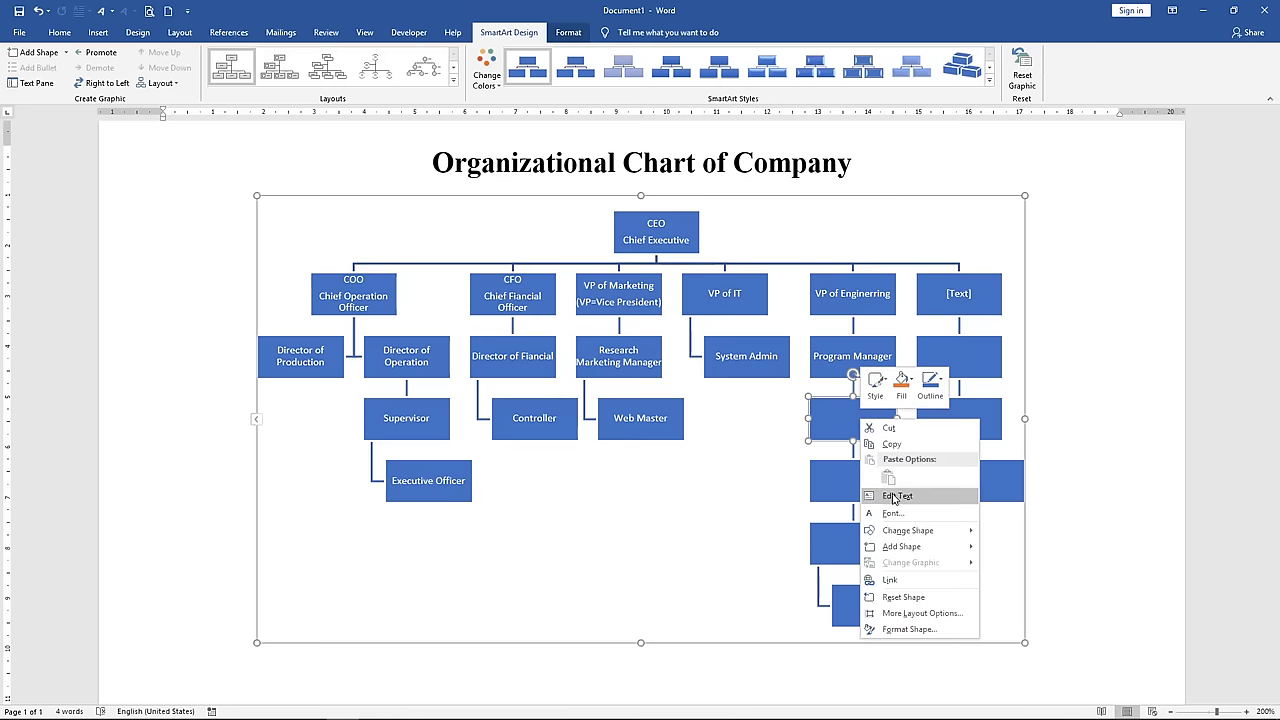
left_click(893, 492)
type("Program Su")
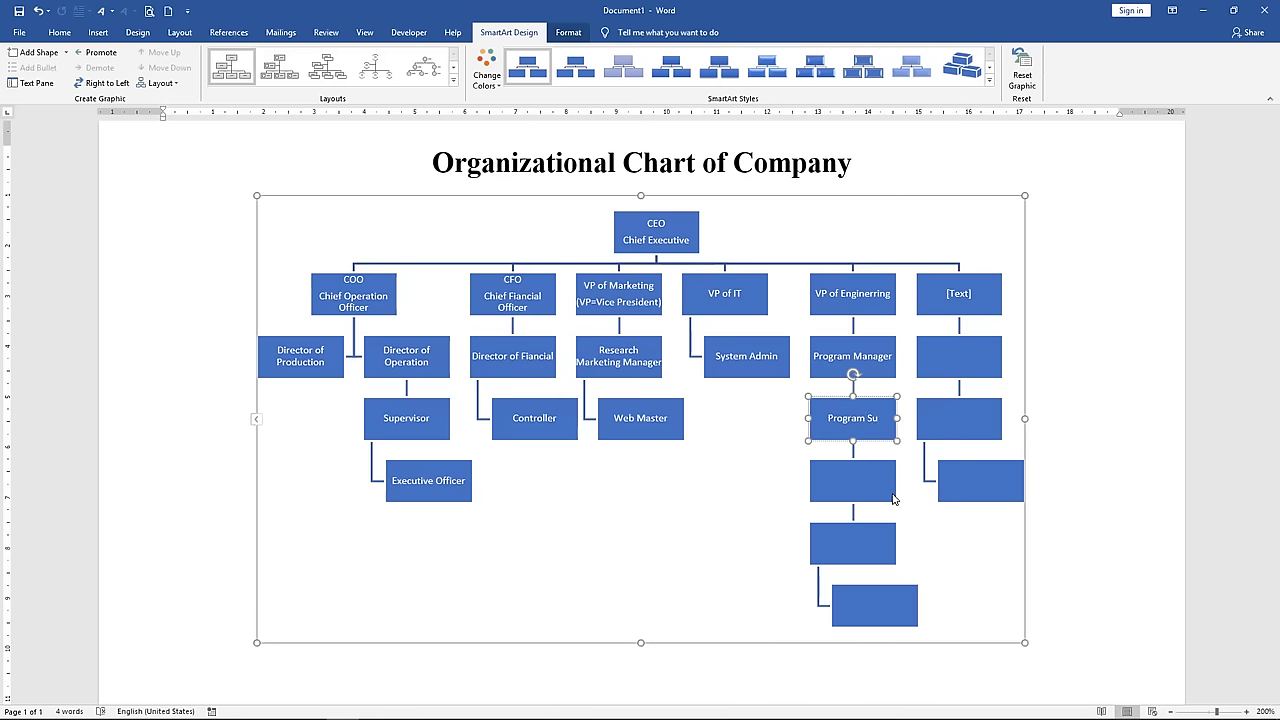
type("p")
type("eriv")
key("BackSpace")
key("BackSpace")
type("vis")
type("or")
- Fill the boxes below Program Supervisor with Programmer
left_click(869, 487)
right_click(864, 487)
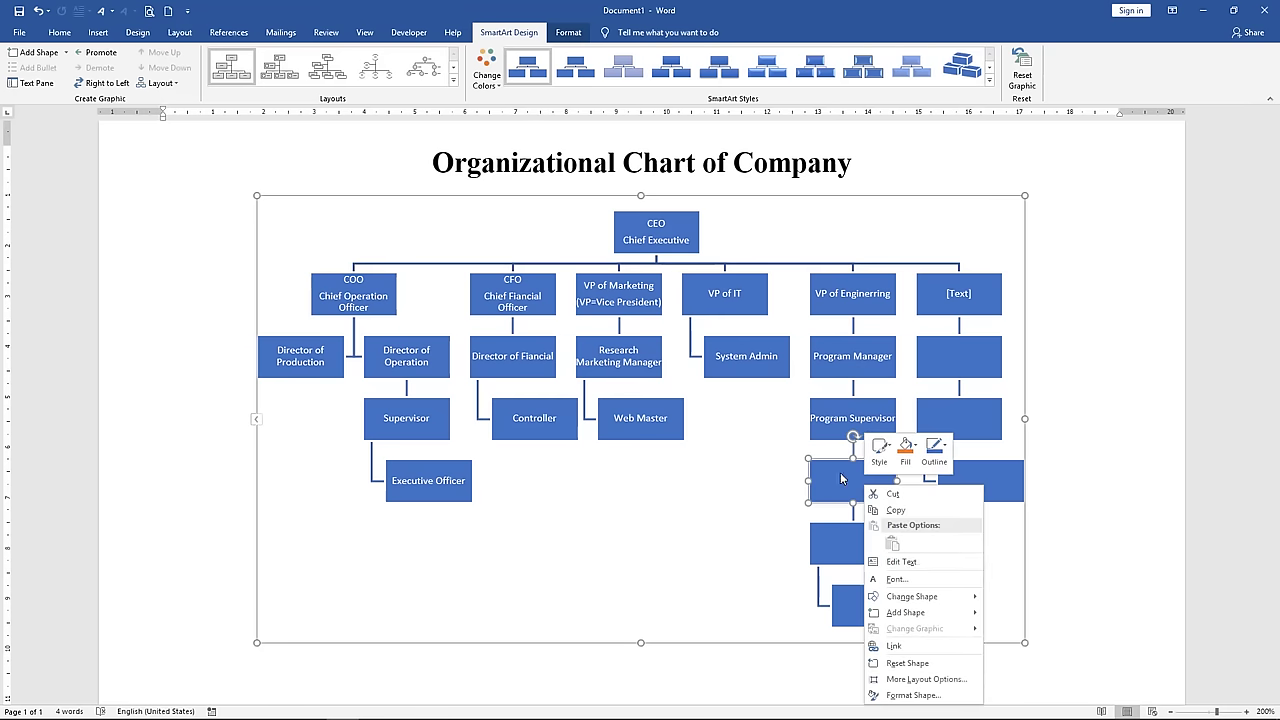
left_click(912, 569)
type("Prog")
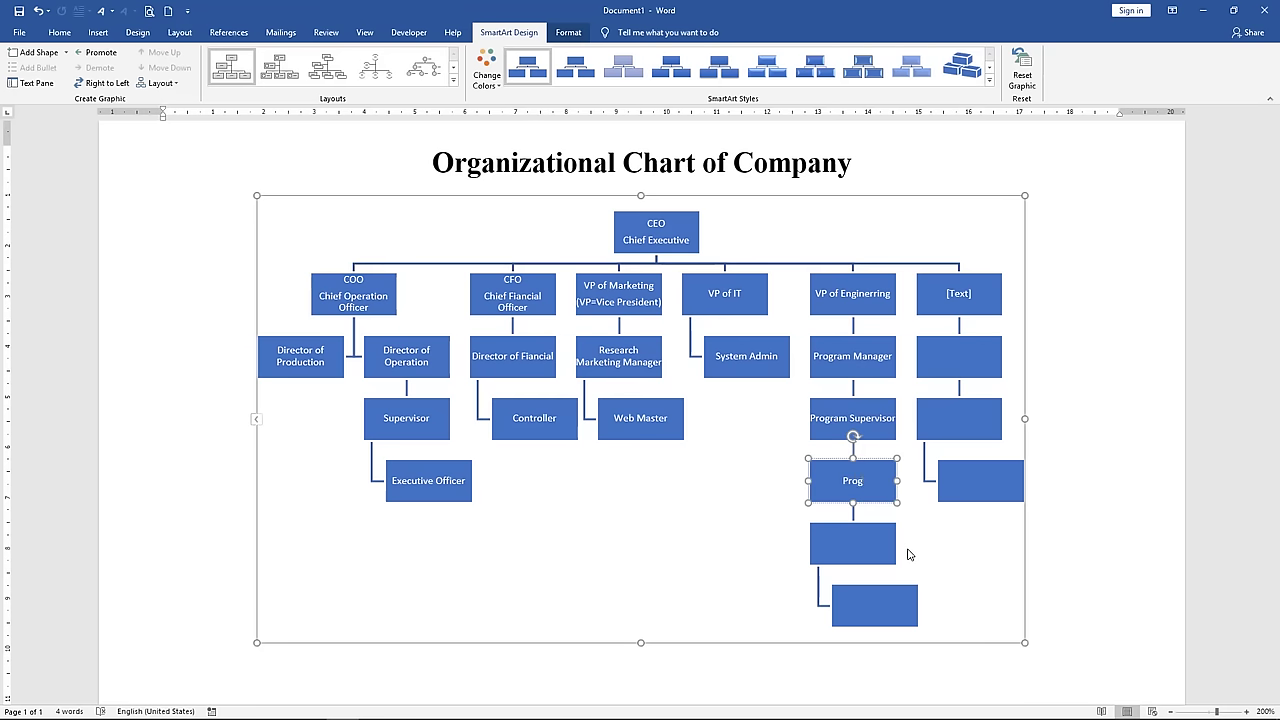
type("rammer")
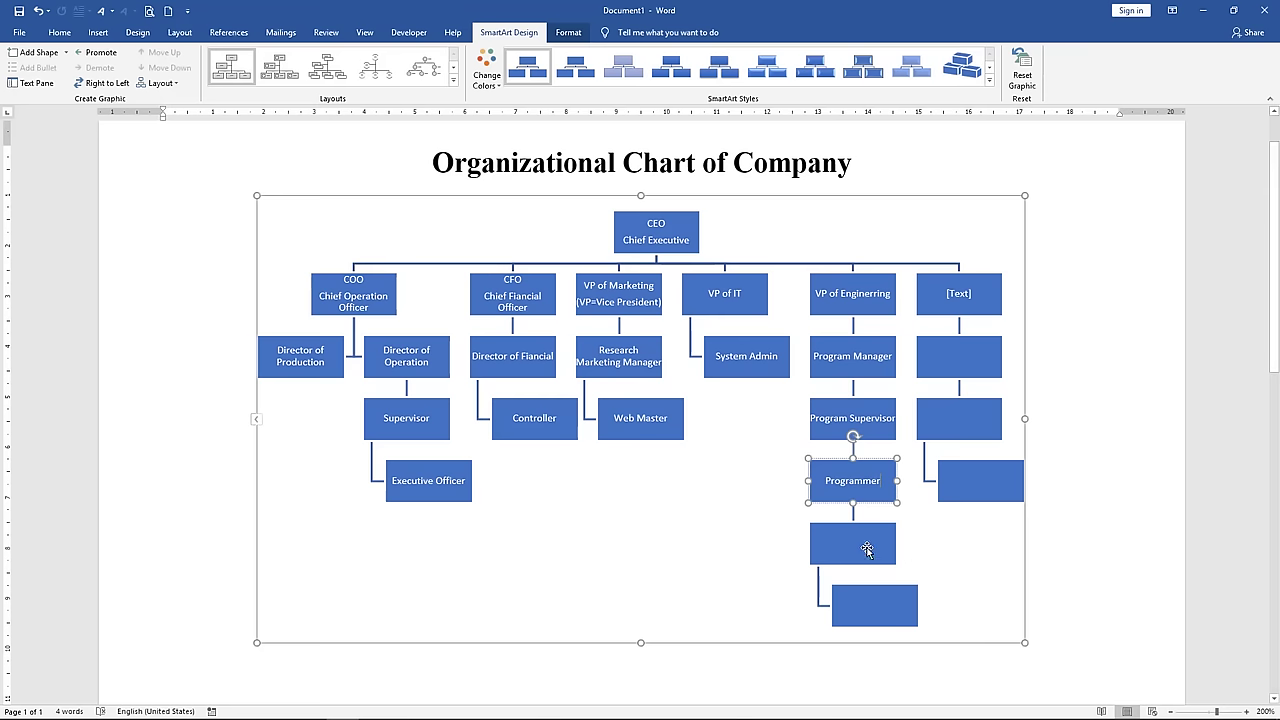
right_click(866, 546)
left_click(905, 411)
type("Program")
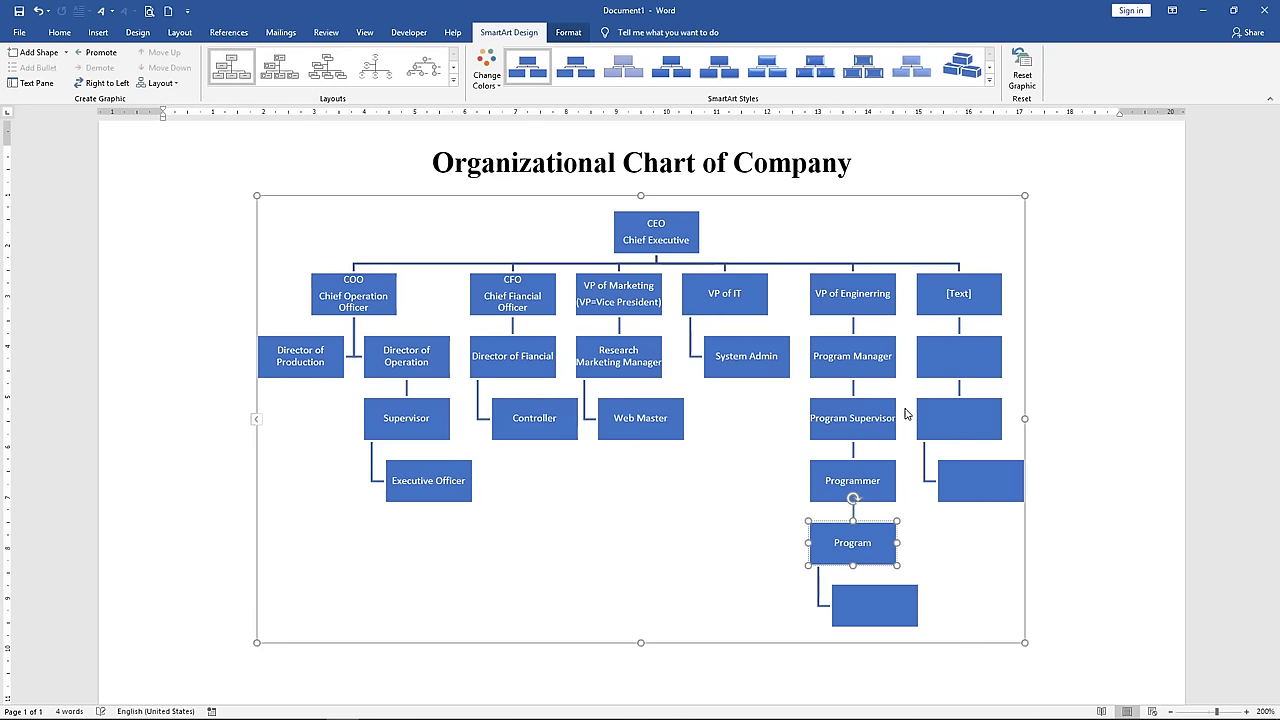
type("mer")
right_click(866, 604)
left_click(908, 460)
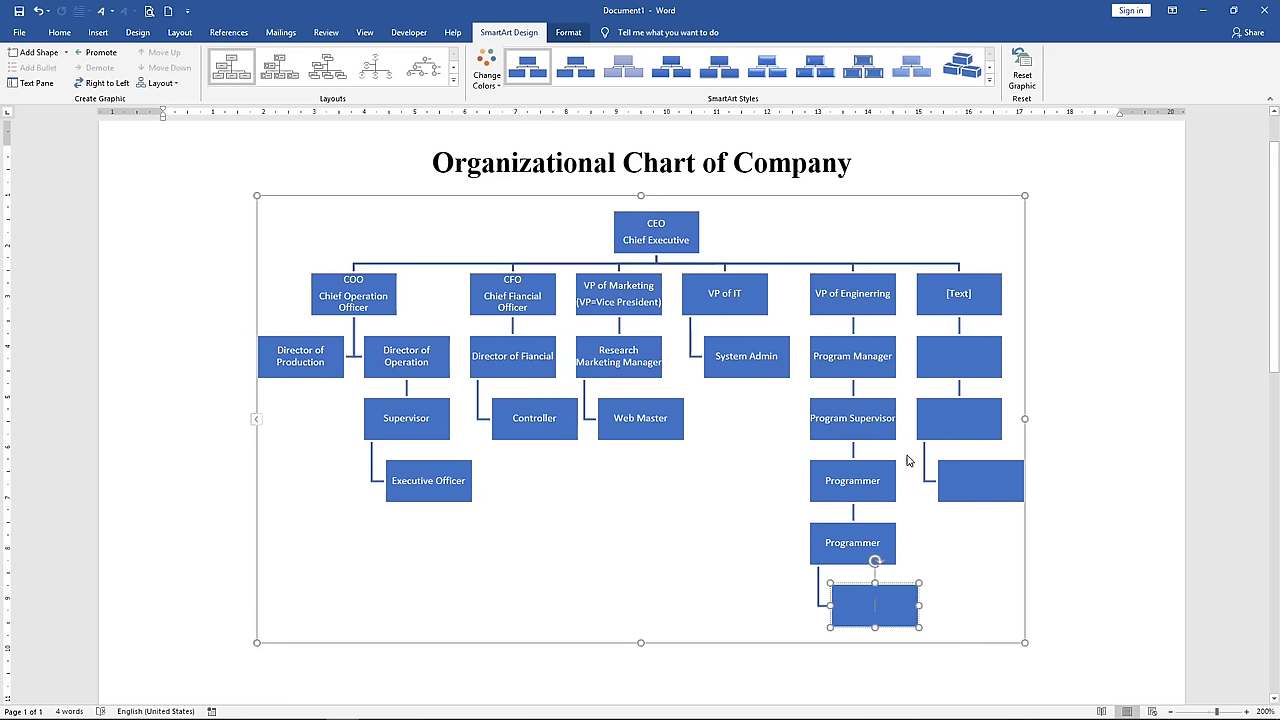
type("Programmer")
- Title the top-right box VP of Sale with Sale Director beneath it
left_click(948, 293)
type("VP of Sale")
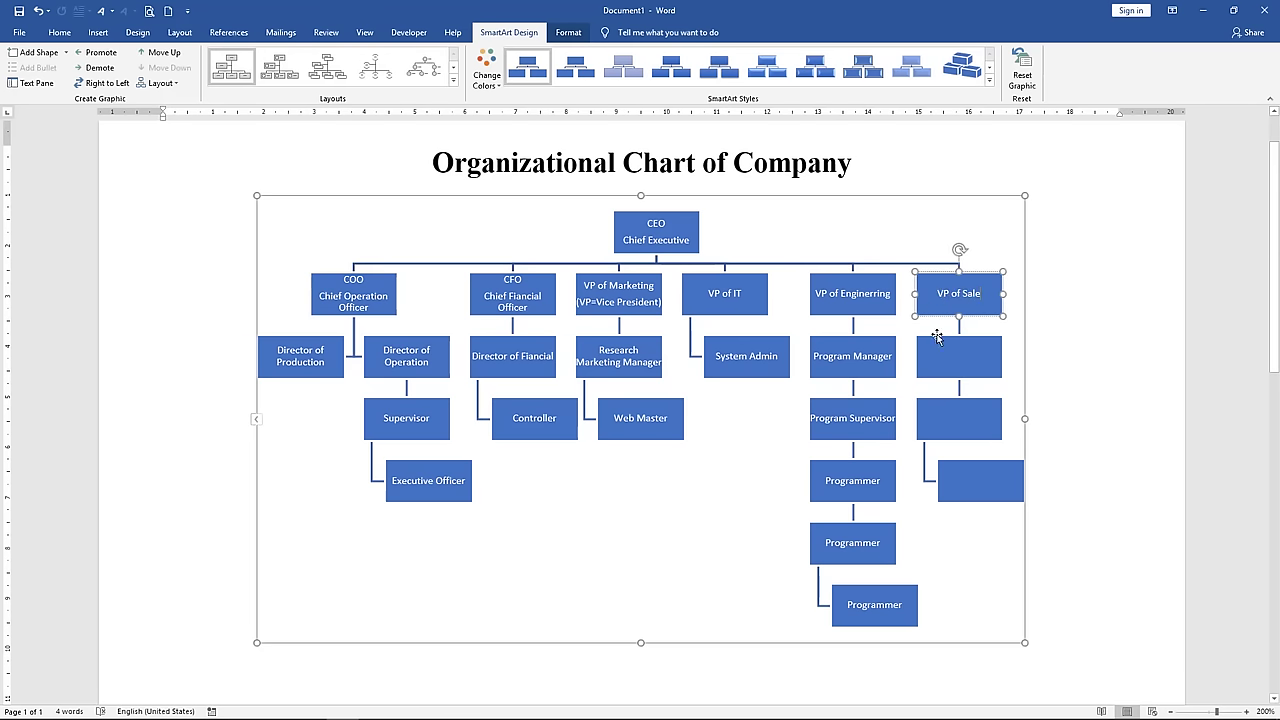
left_click(958, 355)
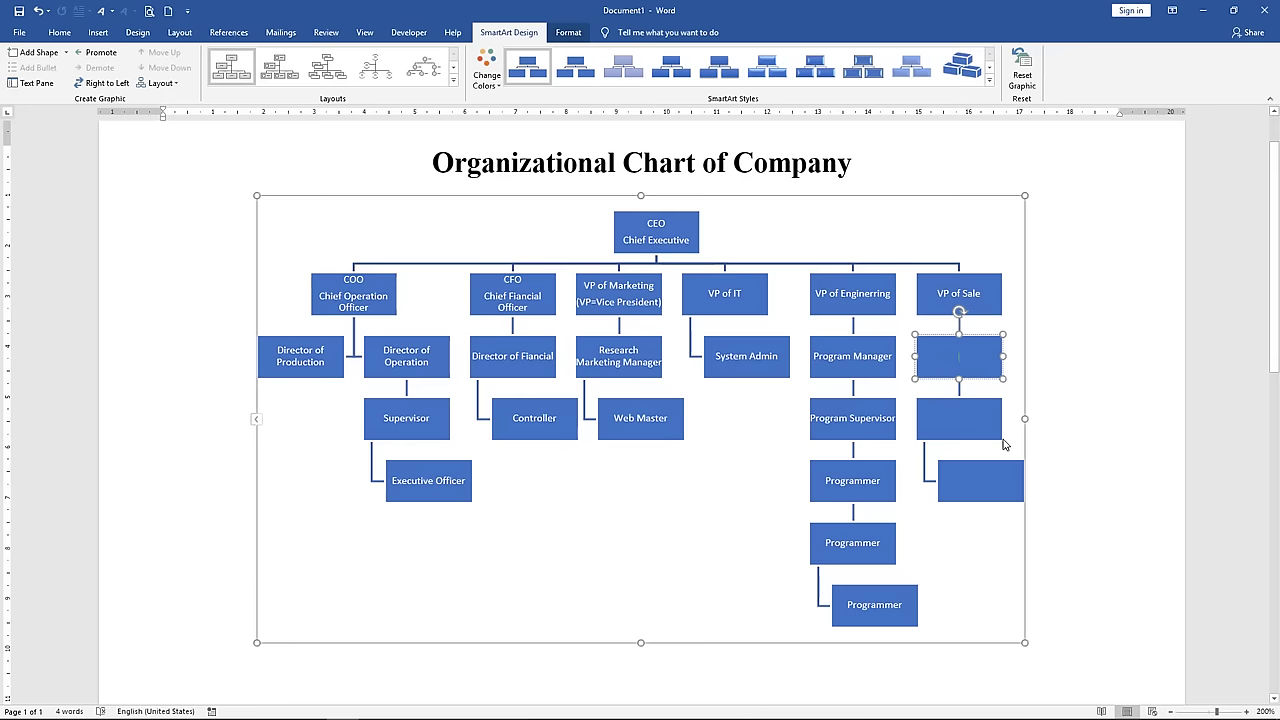
type("Sale")
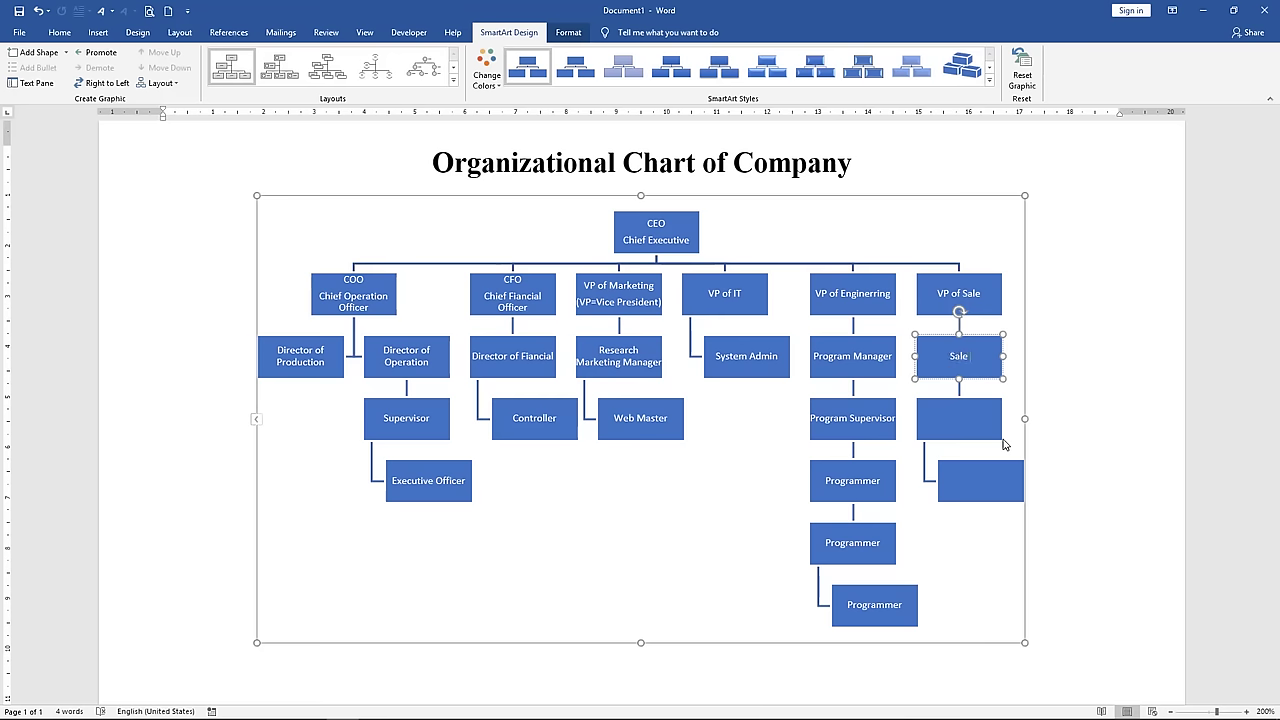
type("irector")
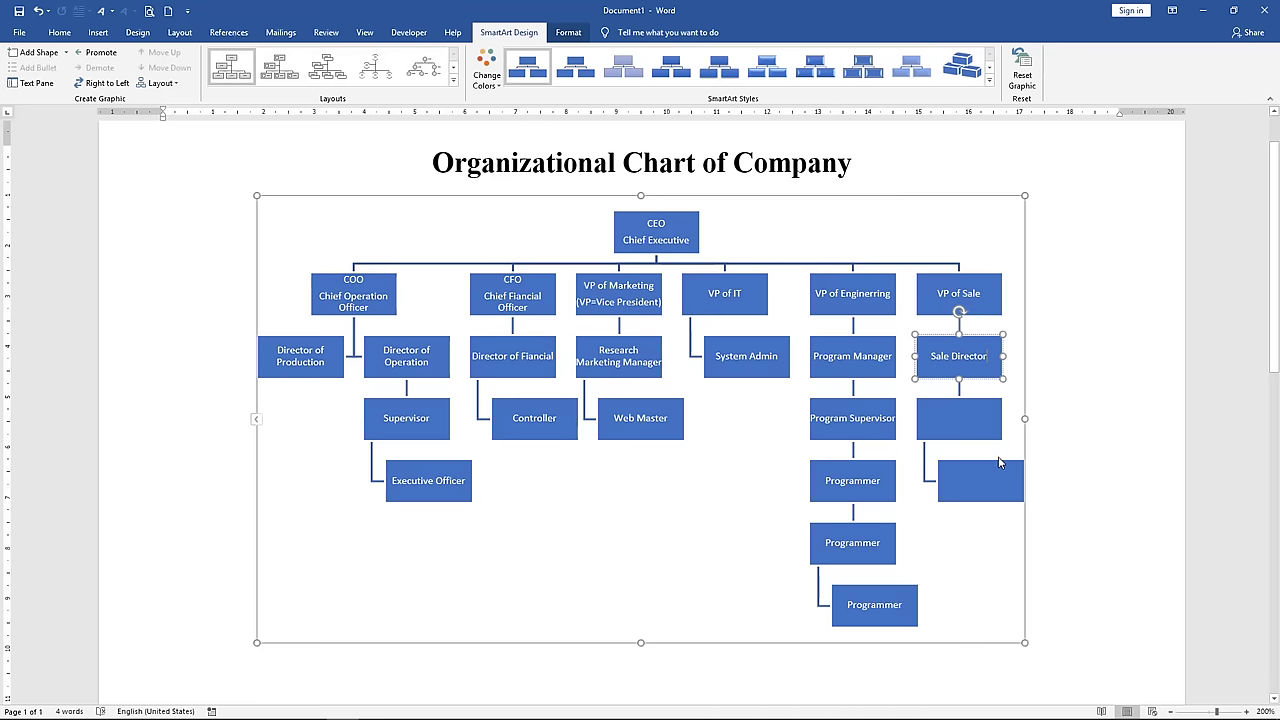
- Fill the two boxes below Sale Director with Sale Executive and deselect the chart
left_click(958, 420)
right_click(959, 423)
left_click(990, 498)
type("Sale")
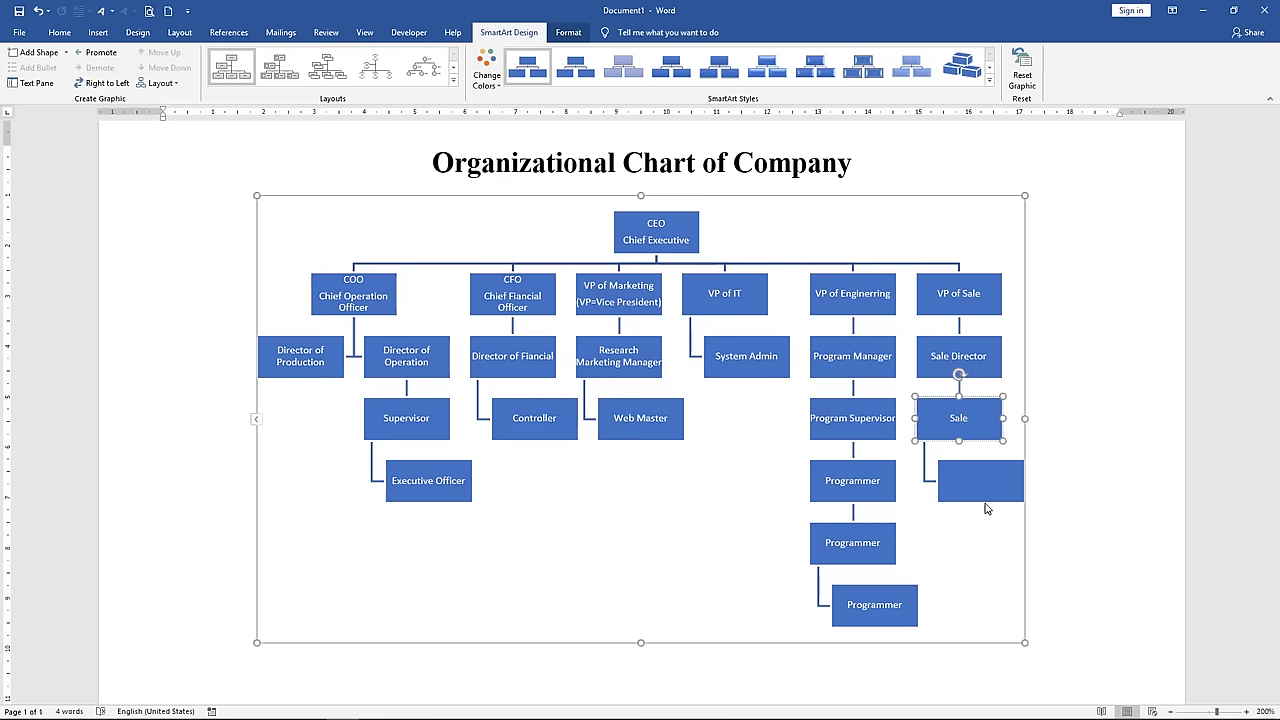
type(" Executive")
left_click(972, 482)
type("Sale Executi")
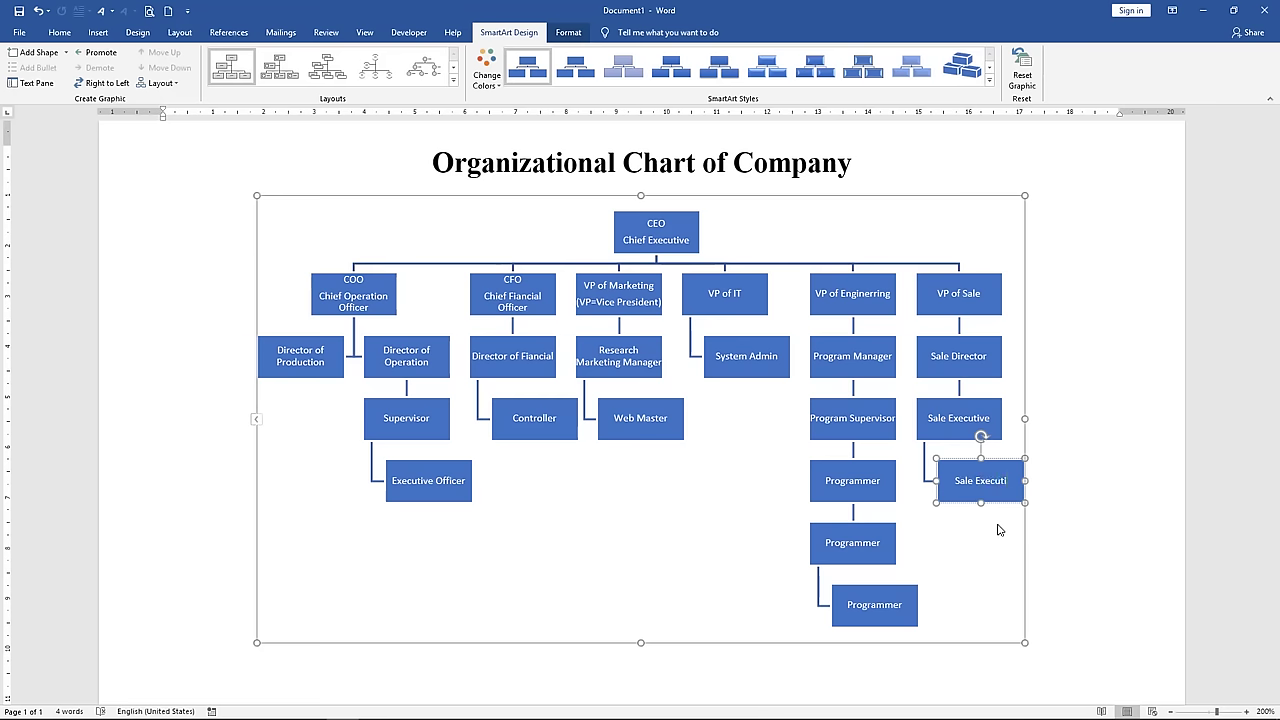
type("ve")
left_click(1053, 499)
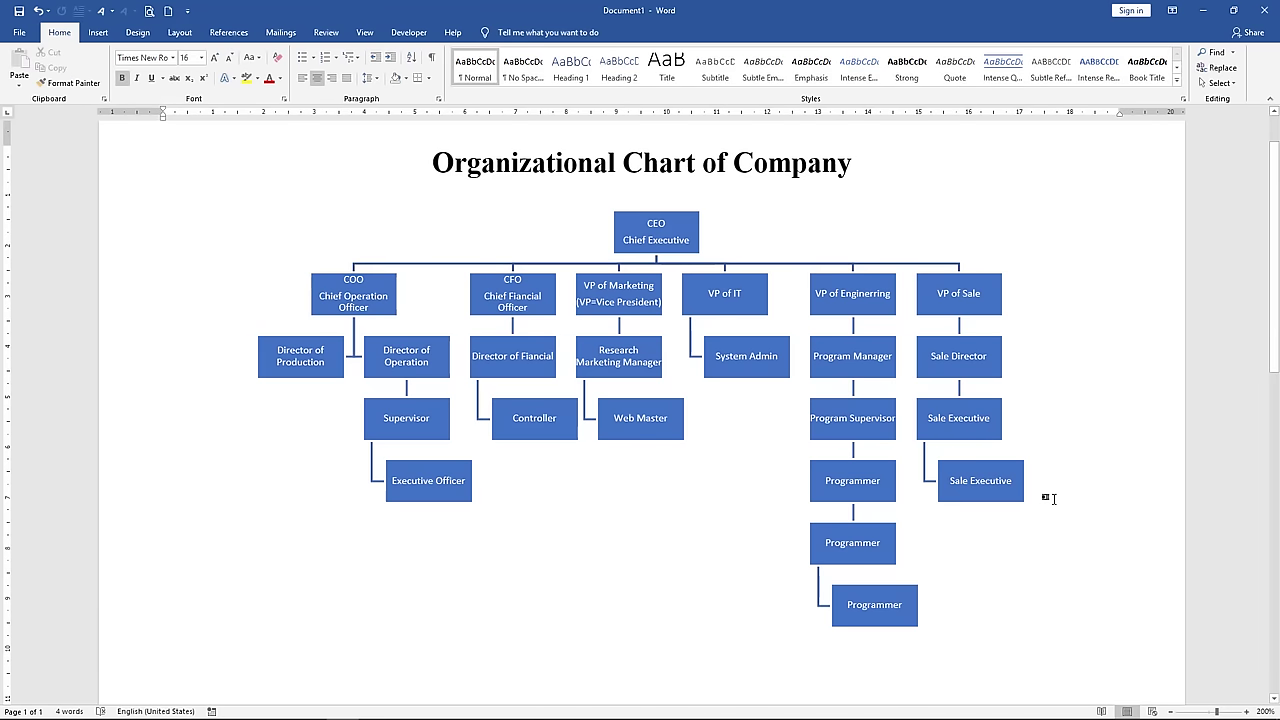
- Delete the bottom surplus Programmer box, leaving two, then reselect the whole chart
left_click(855, 590)
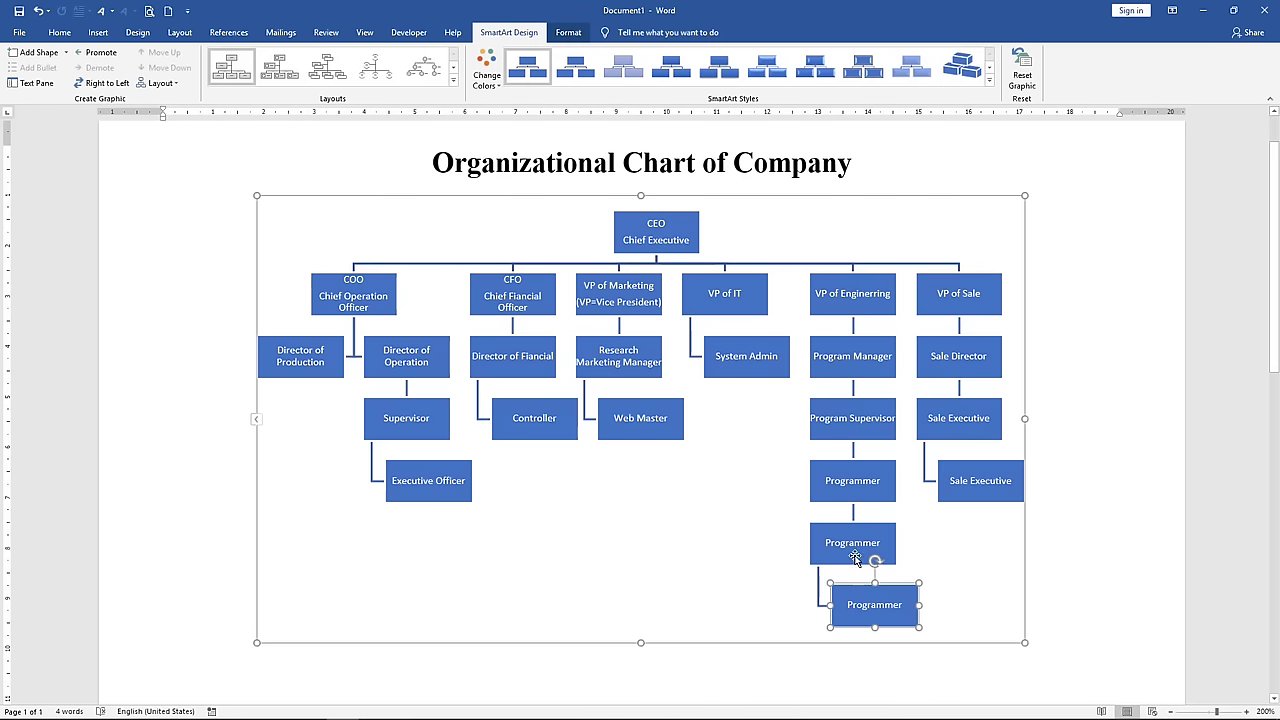
left_click(853, 556)
left_click(845, 592)
key("Delete")
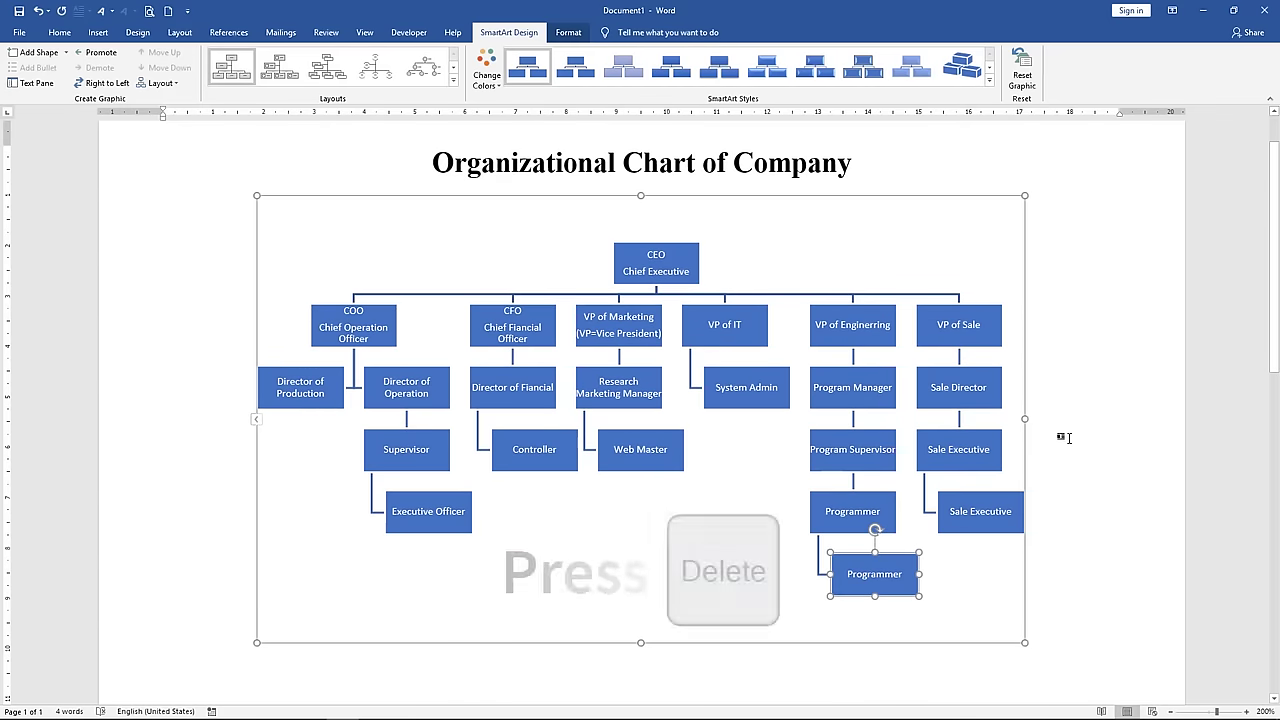
left_click(1060, 432)
left_click(723, 257)
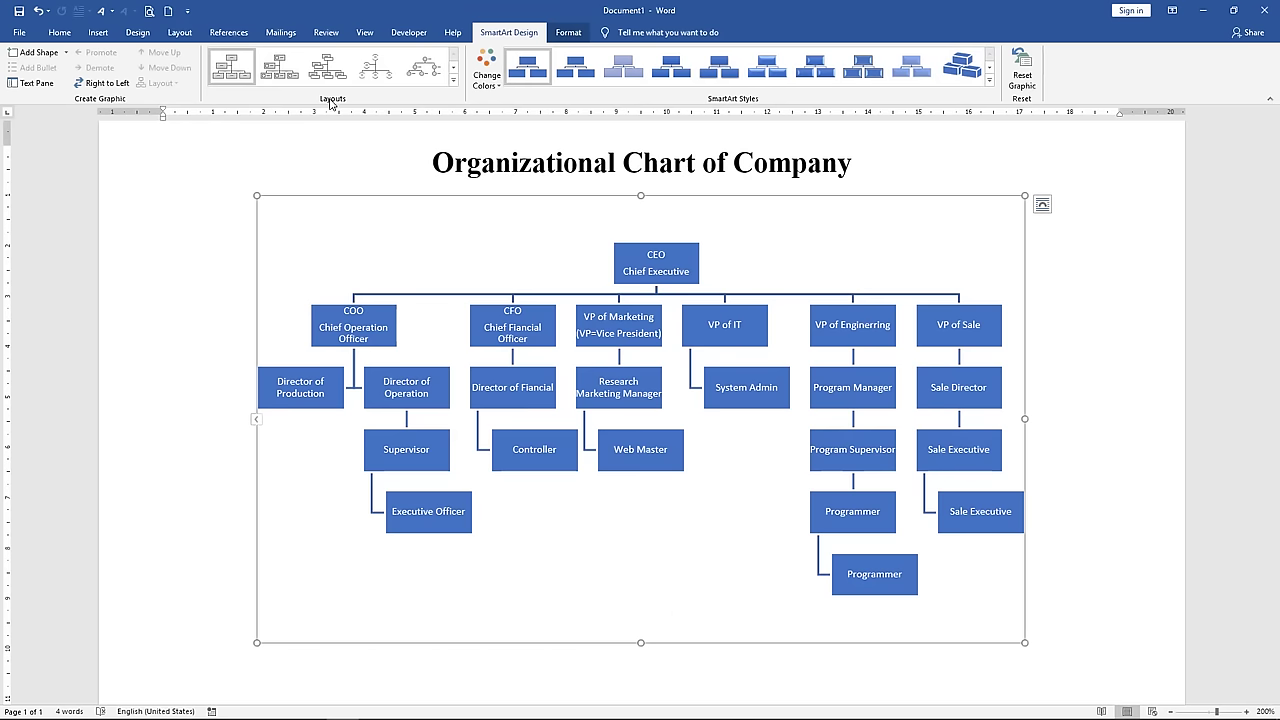
left_click(453, 80)
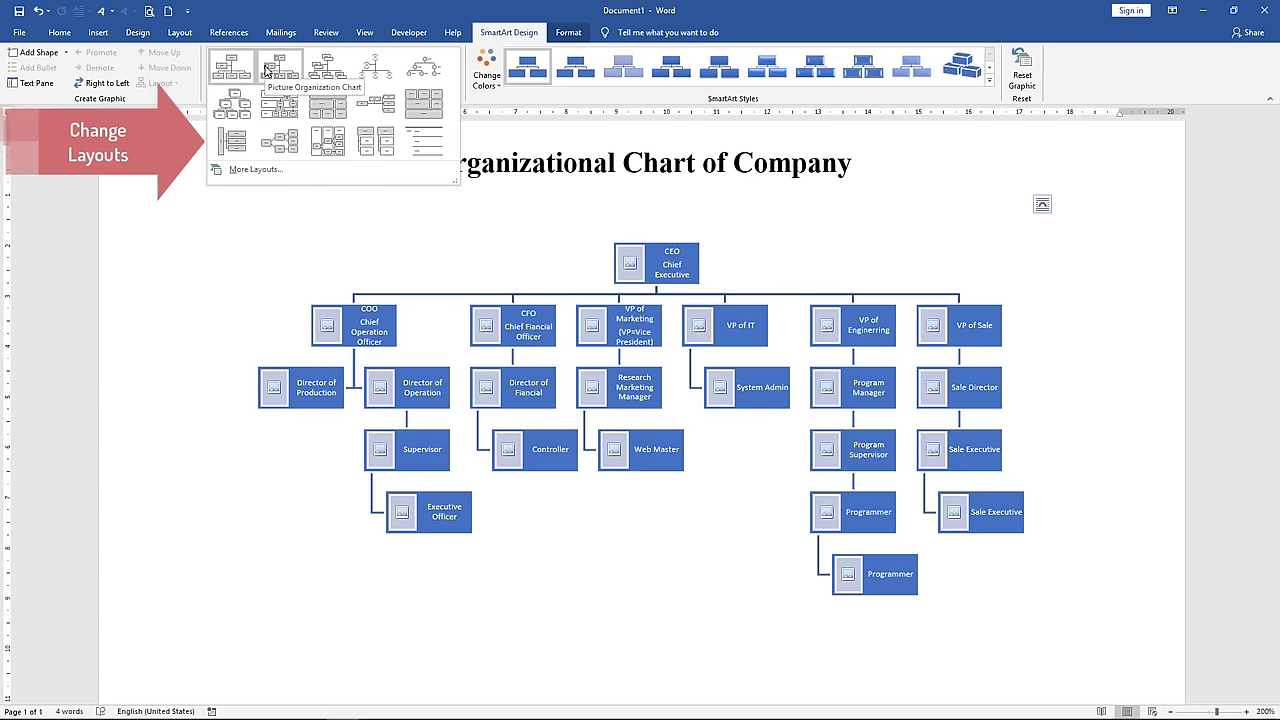
left_click(232, 67)
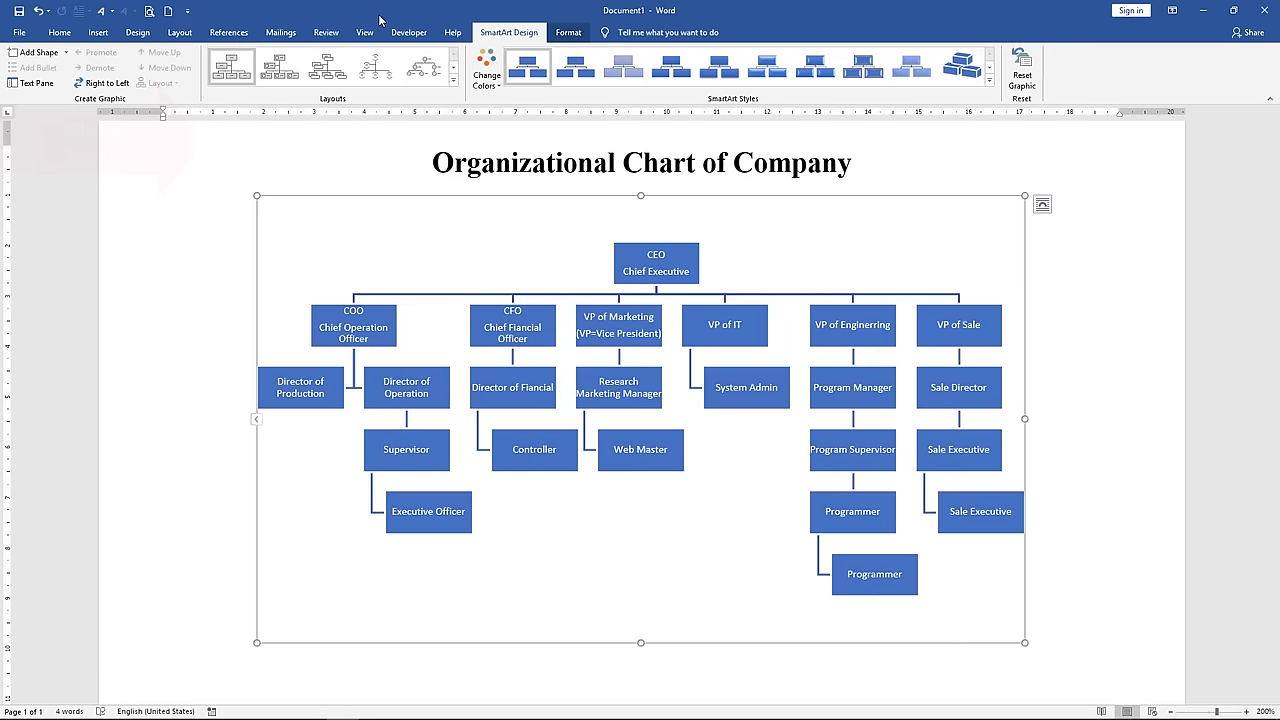
- Apply the Colorful Range - Accent Colors 5 to 6 colour scheme to the chart
left_click(499, 88)
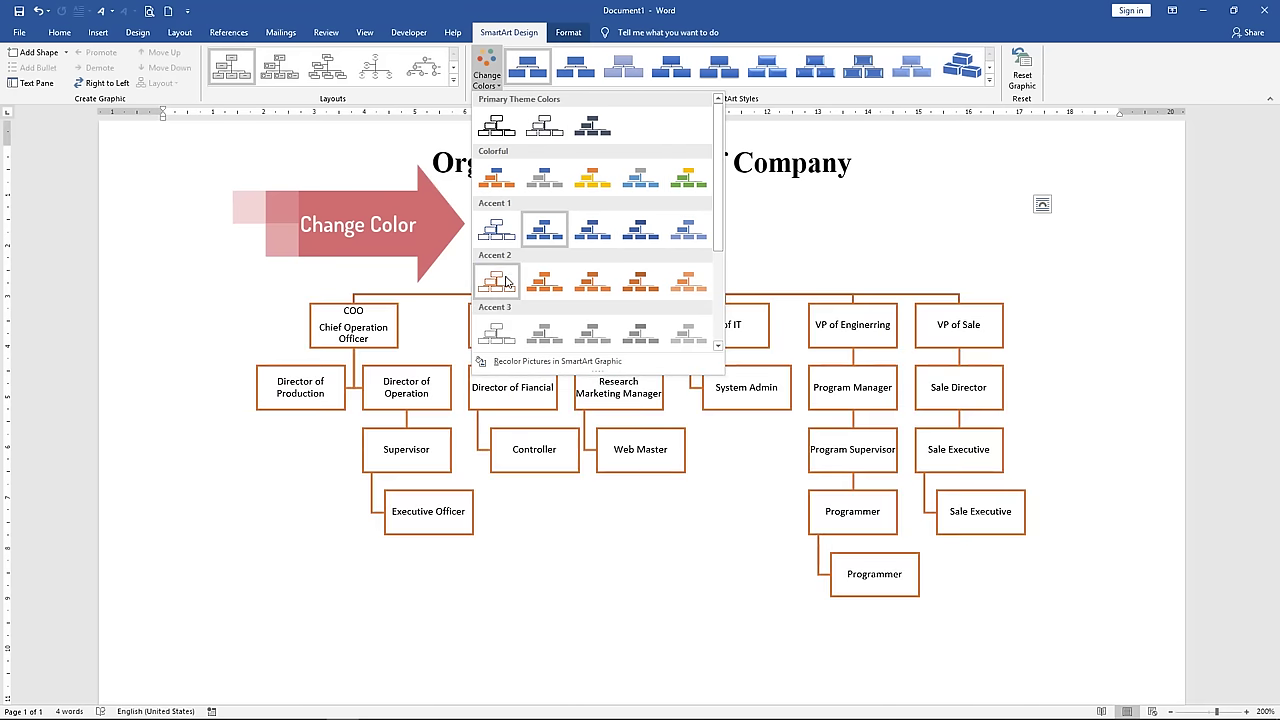
left_click(683, 190)
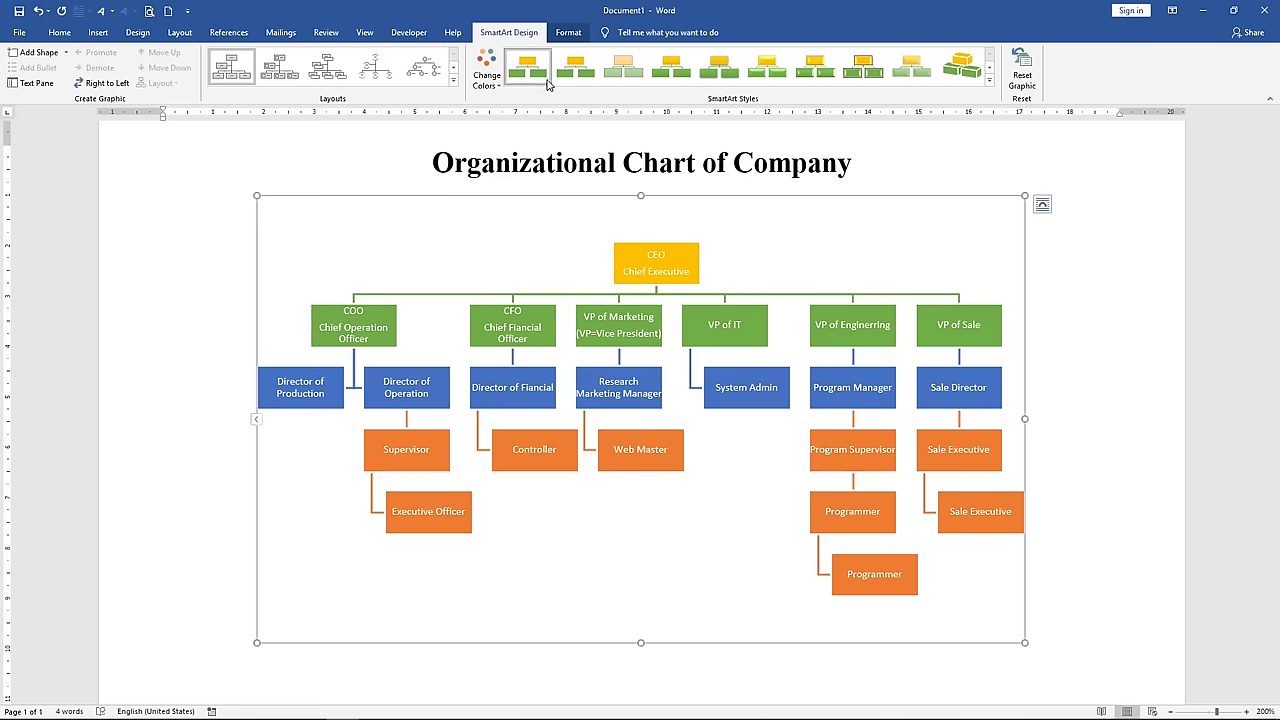
- Apply the 3-D Cartoon SmartArt style to the chart and reselect the whole graphic
left_click(499, 86)
left_click(487, 72)
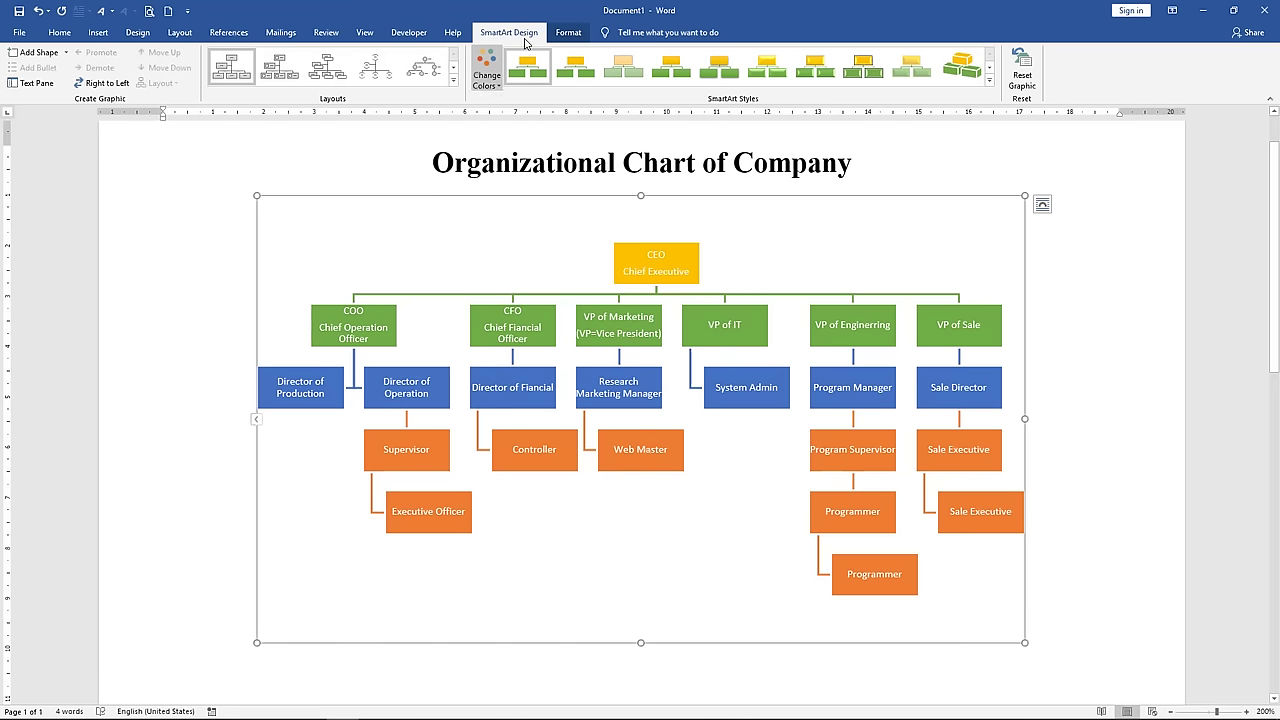
left_click(989, 80)
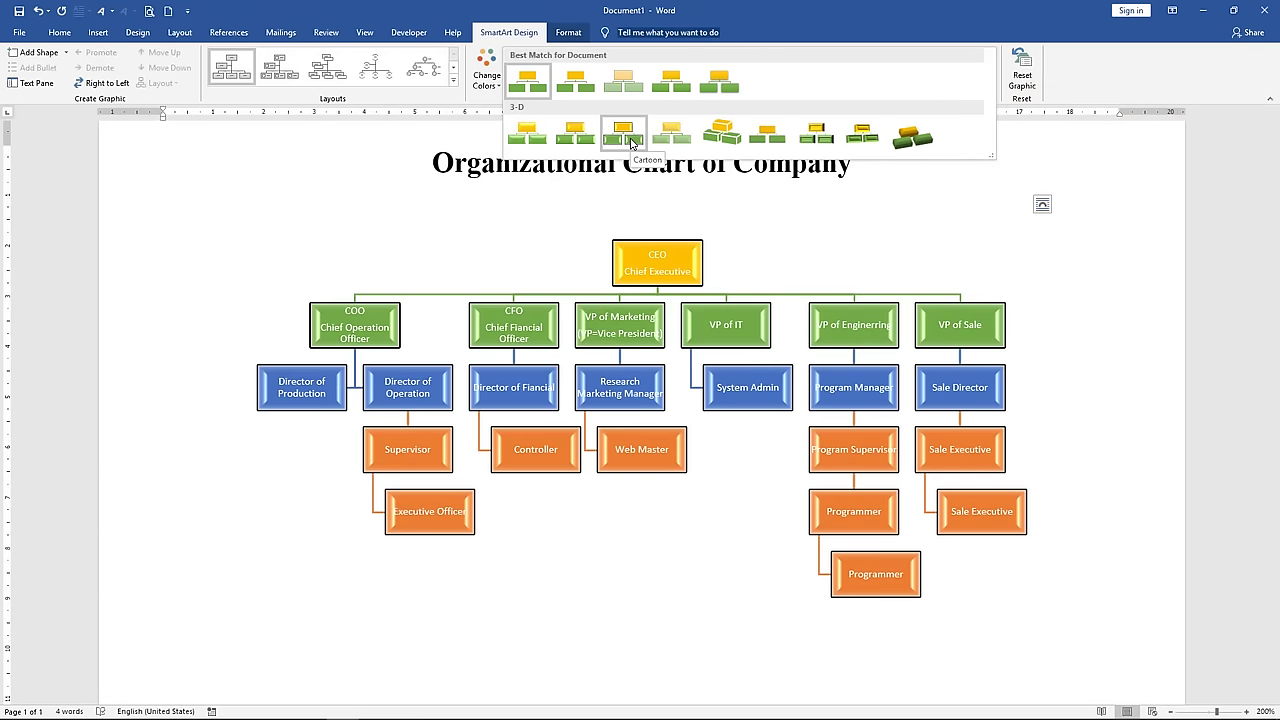
left_click(631, 144)
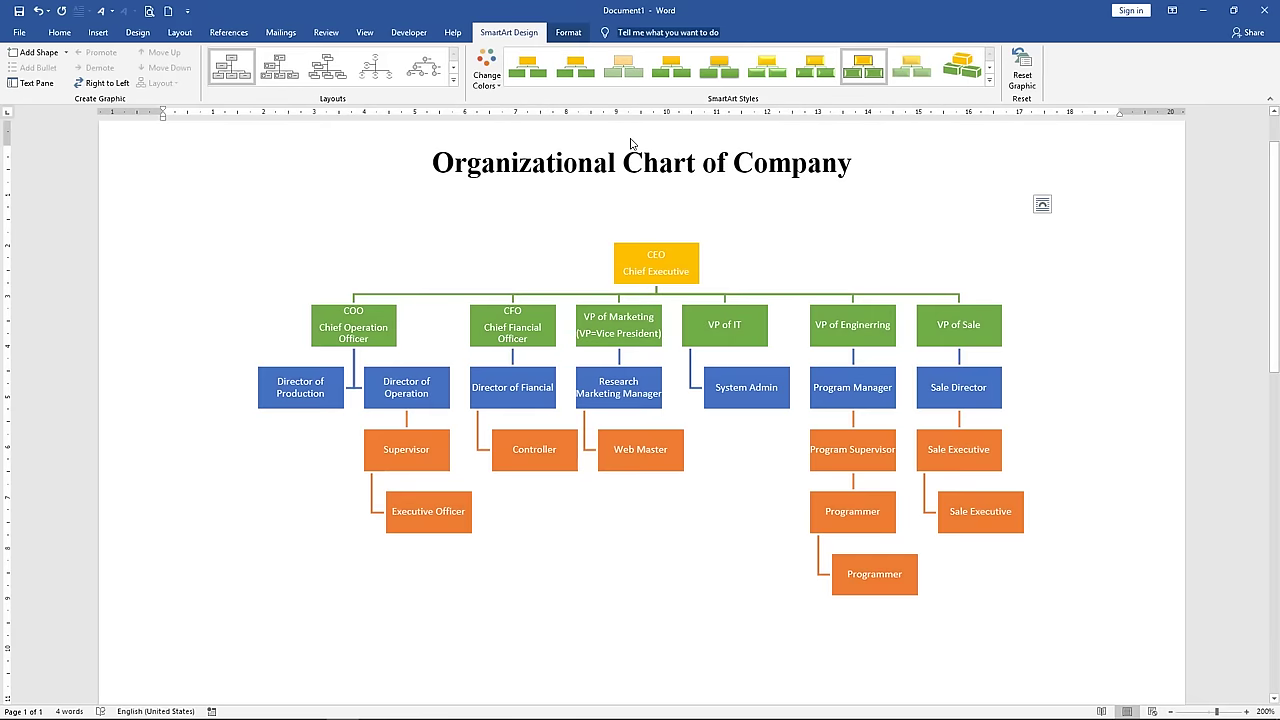
left_click(1079, 276)
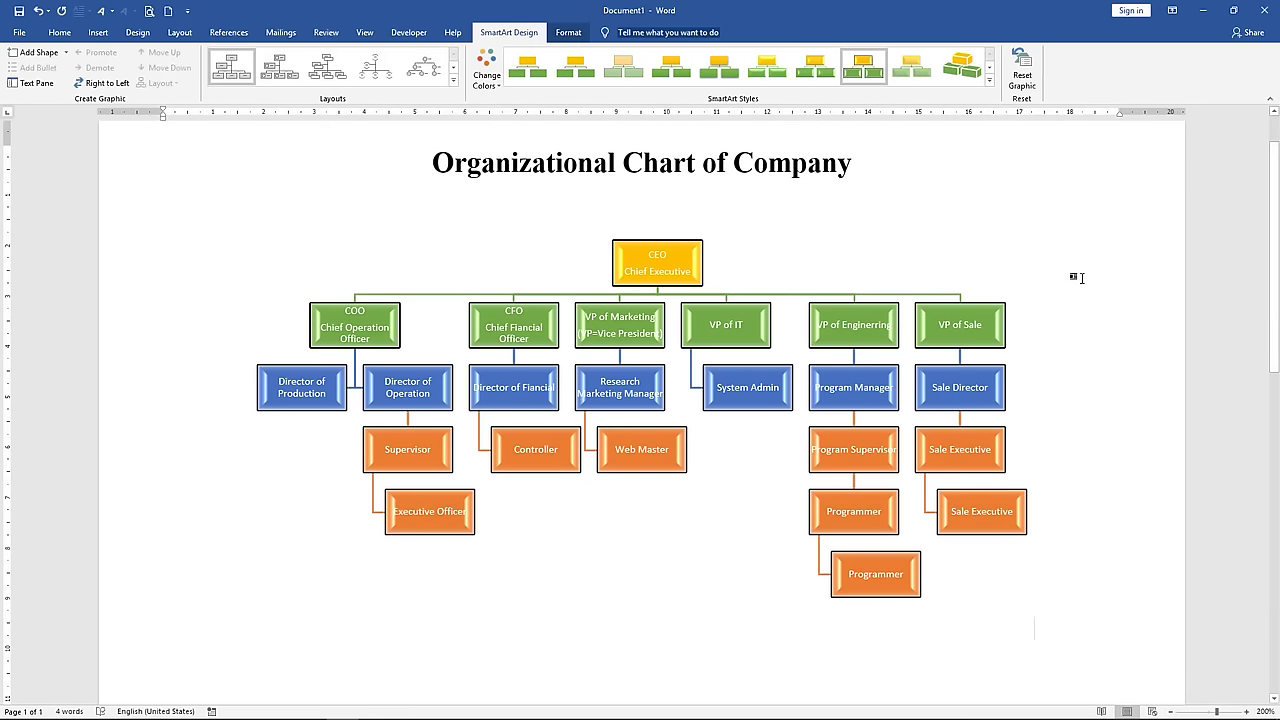
left_click(692, 365)
left_click(712, 347)
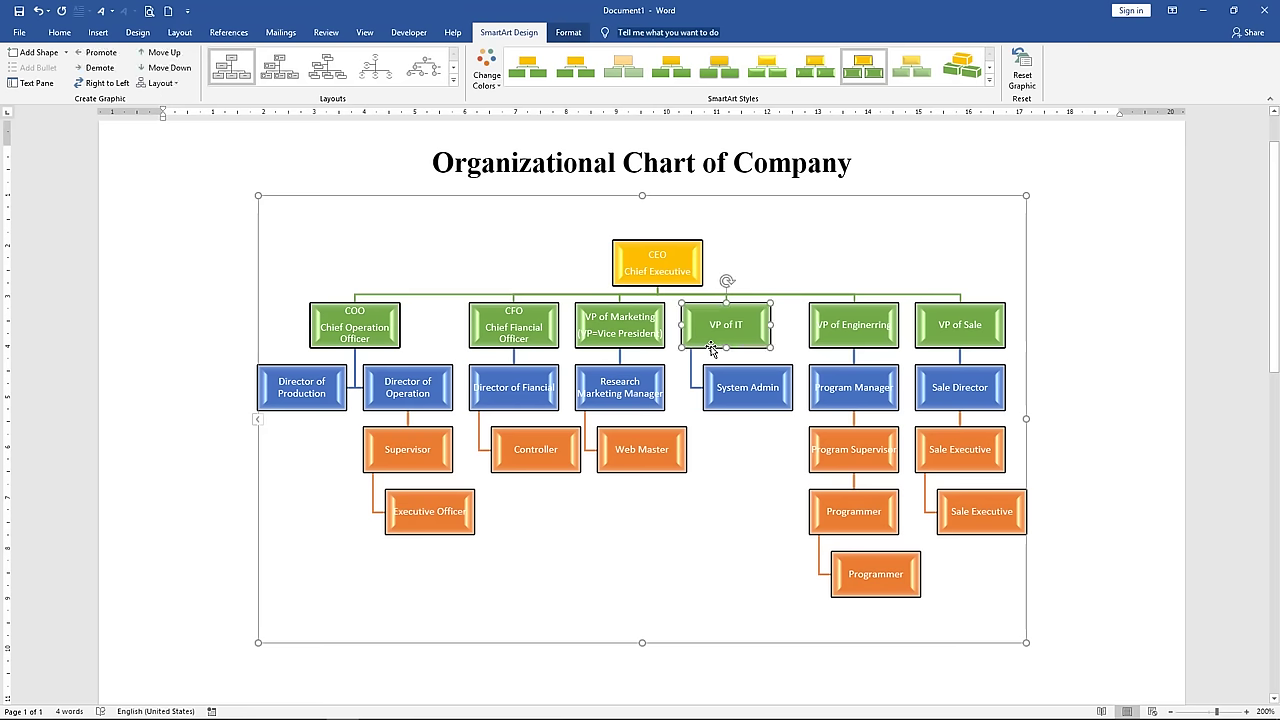
left_click(898, 197)
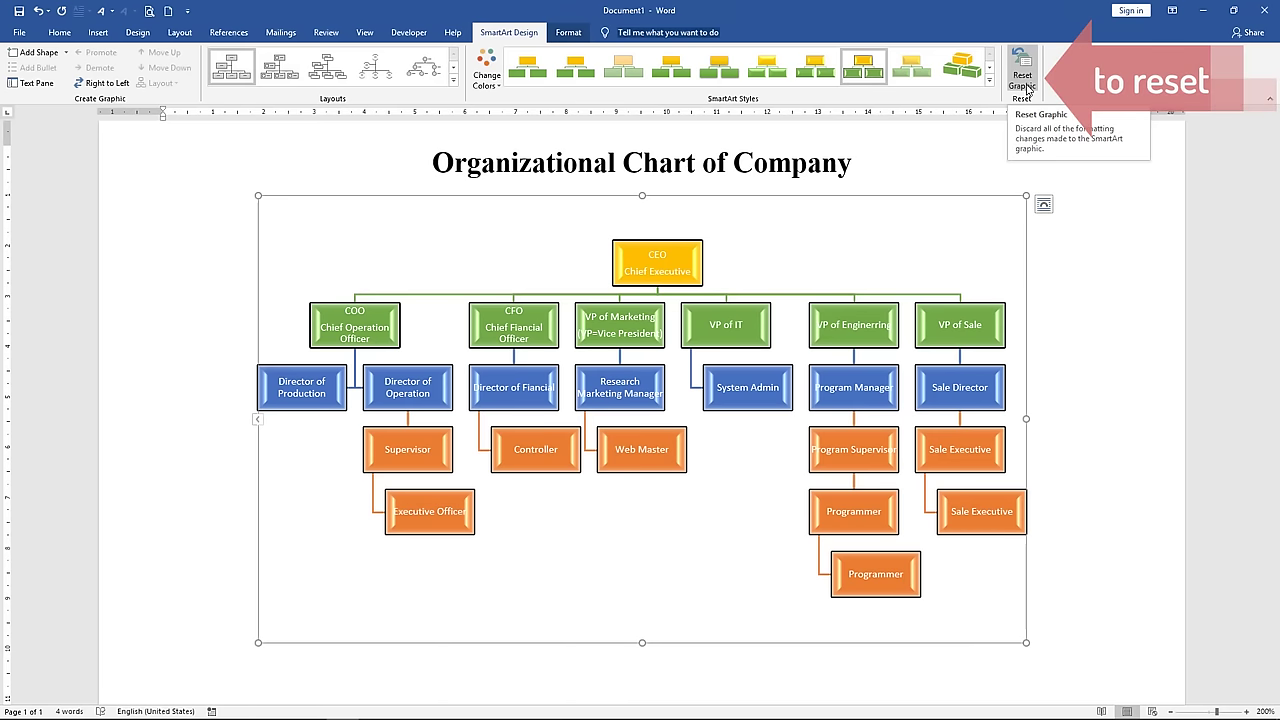
- Reset the graphic to clear the colour scheme and 3-D Cartoon style
left_click(1027, 90)
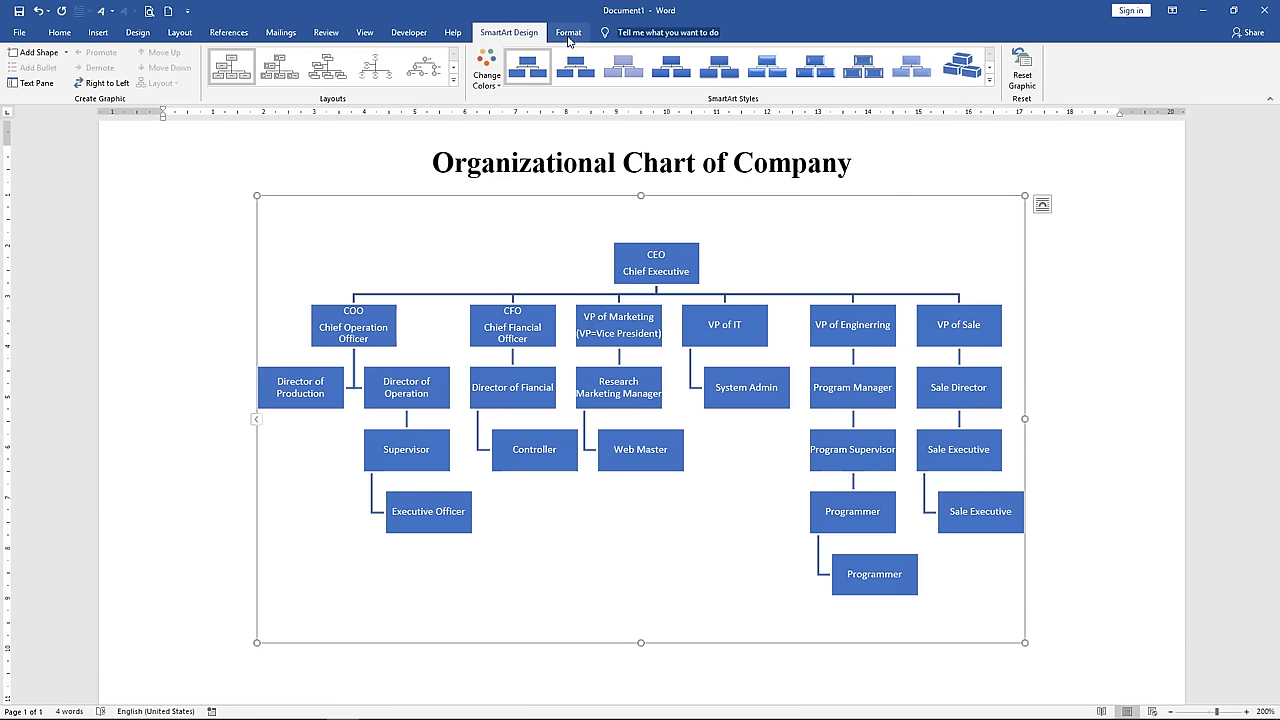
- Set the chart's text wrapping to In Front of Text and drag it slightly lower
left_click(573, 37)
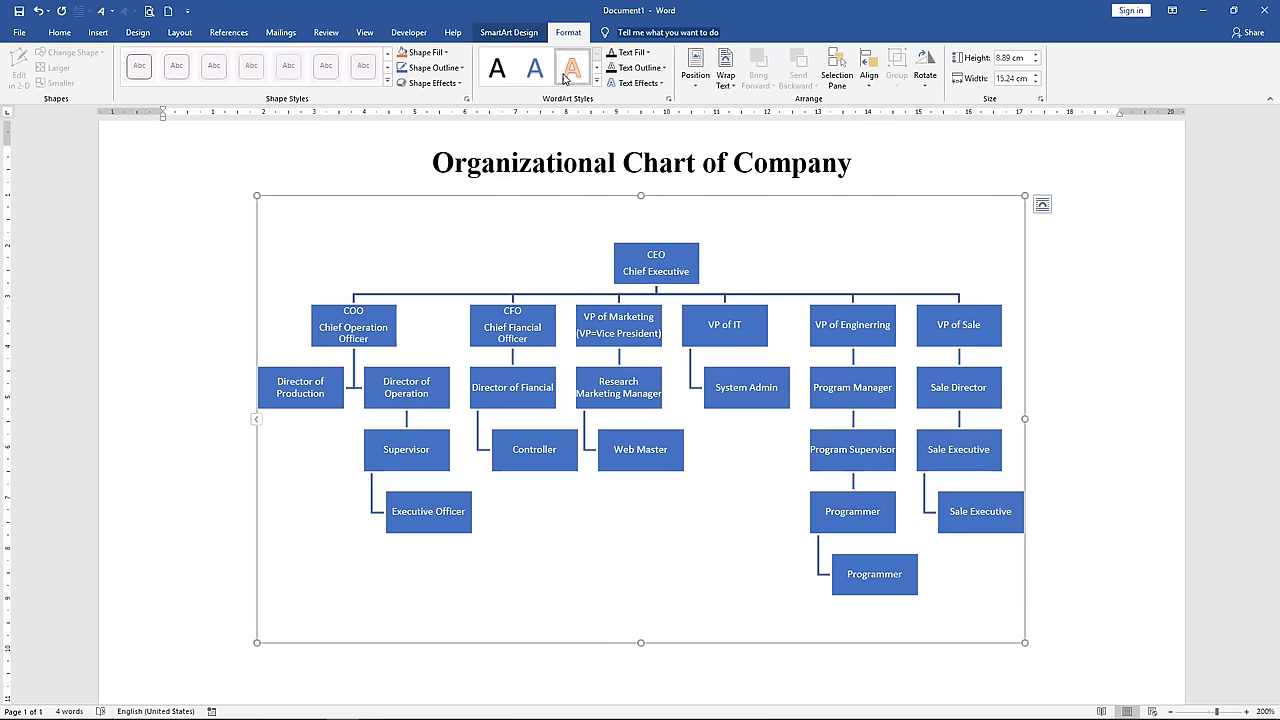
left_click(727, 80)
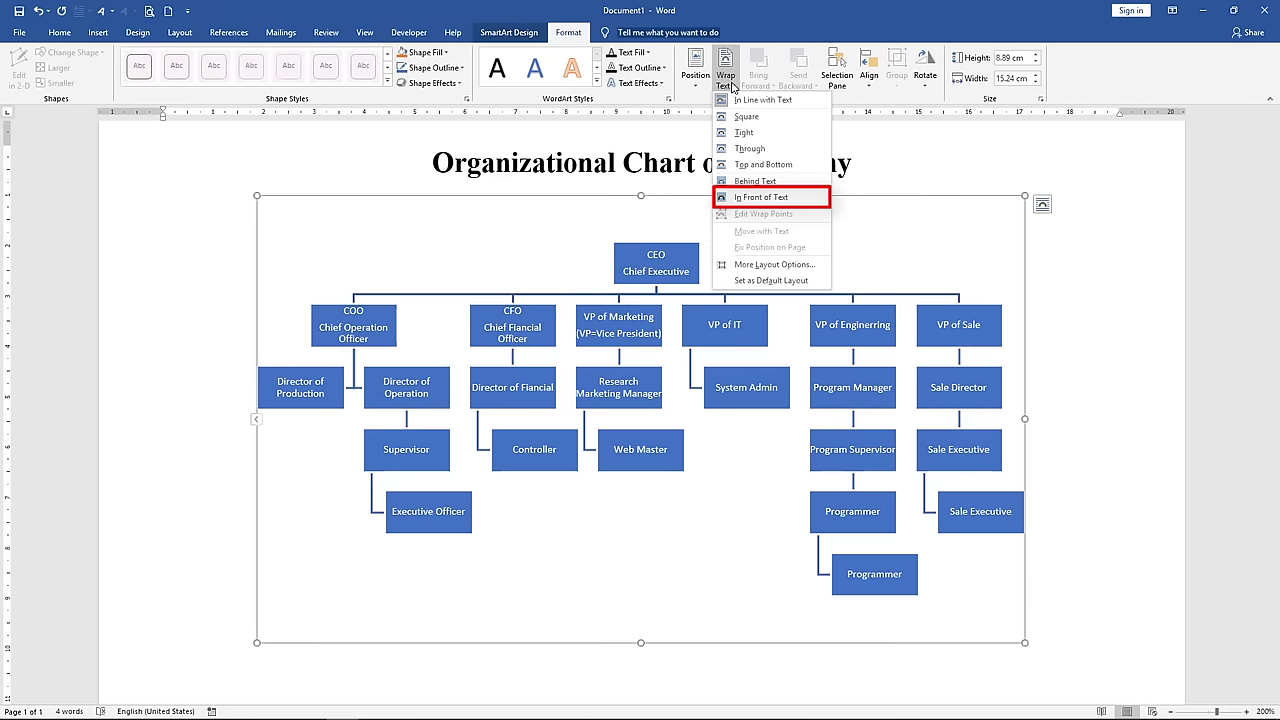
left_click(752, 202)
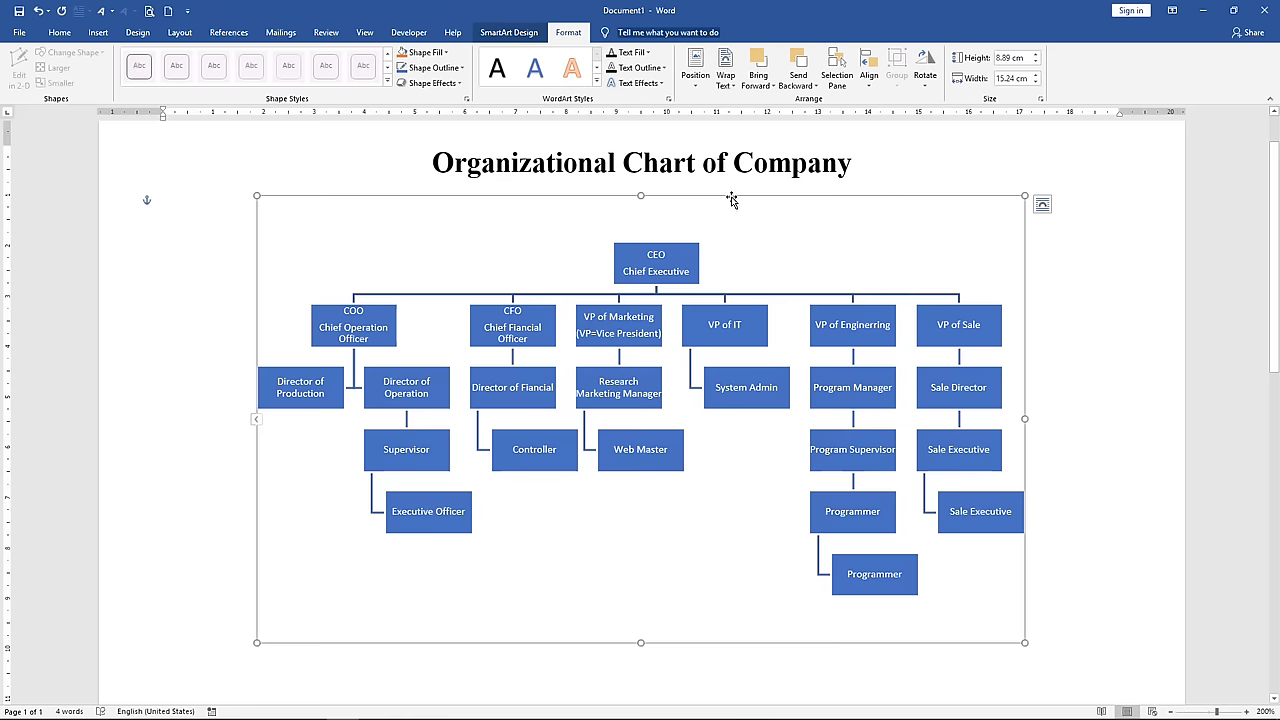
left_click_drag(732, 201, 735, 254)
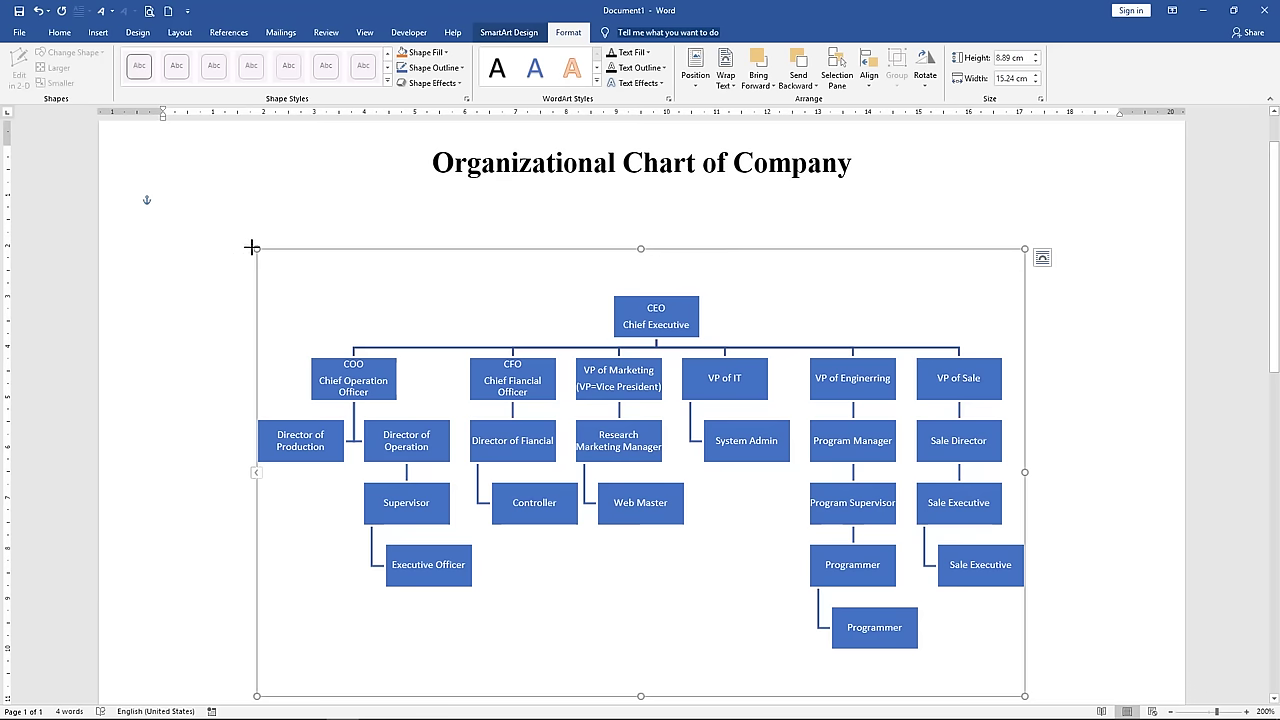
- Resize the org chart to 18.94 cm wide by 10.56 cm tall and place it just below the title
left_click_drag(252, 247, 185, 204)
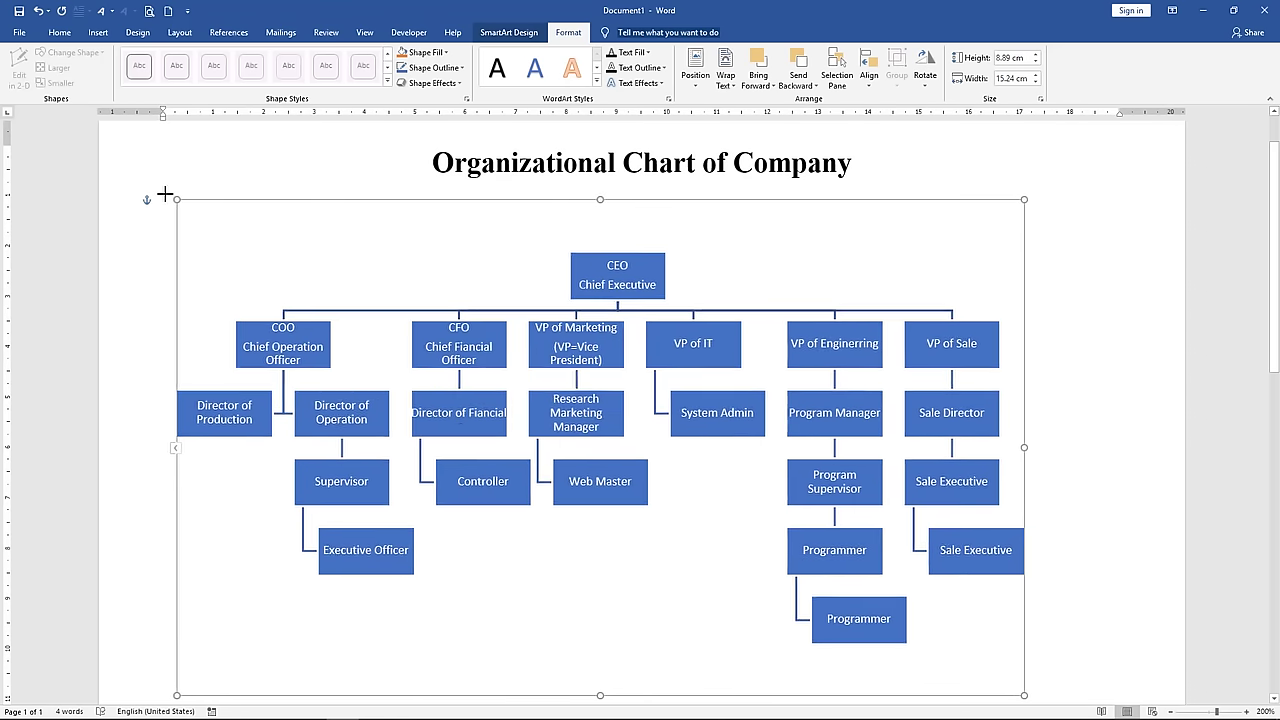
left_click_drag(185, 204, 150, 183)
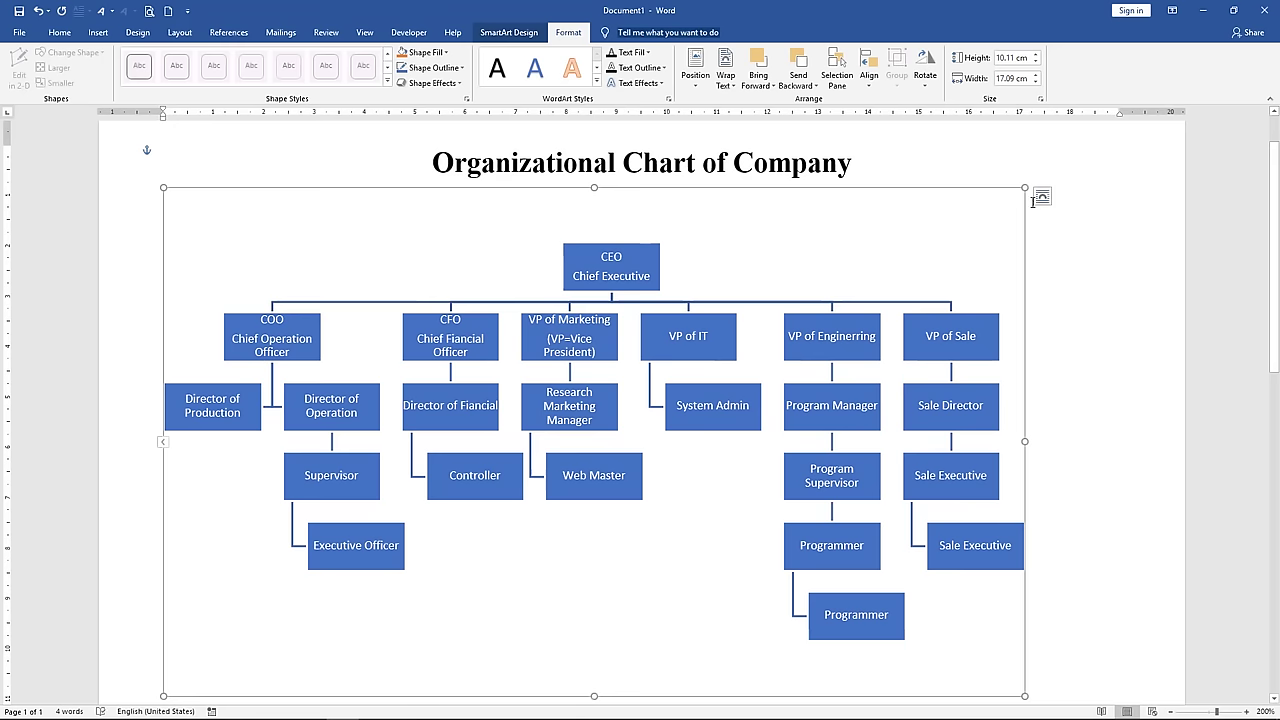
left_click_drag(1026, 188, 1131, 163)
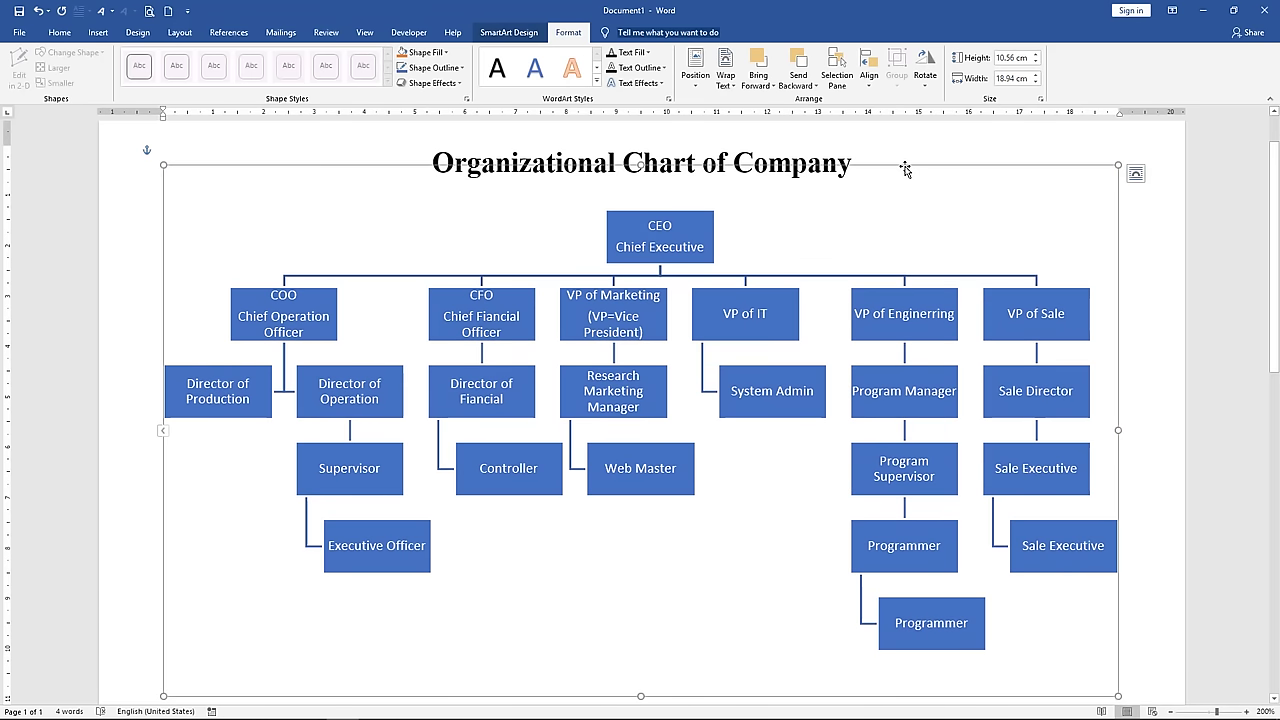
left_click_drag(905, 169, 903, 166)
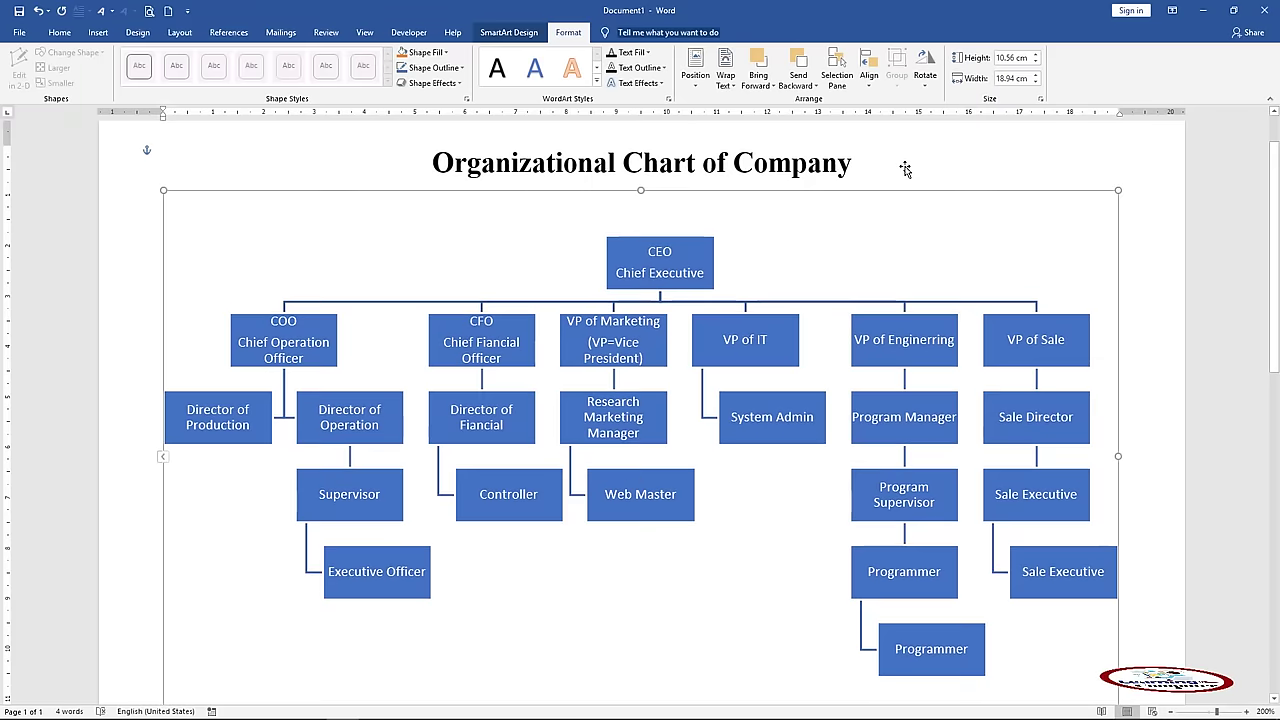
left_click(917, 154)
key("Return")
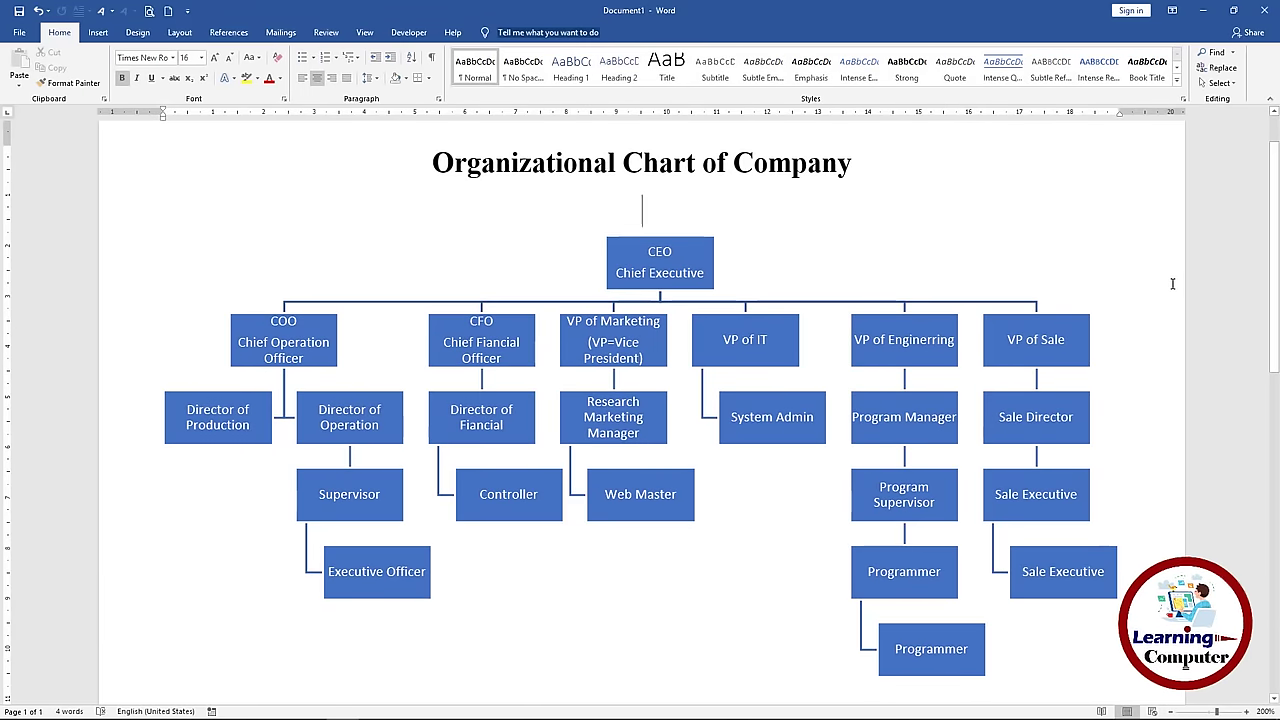